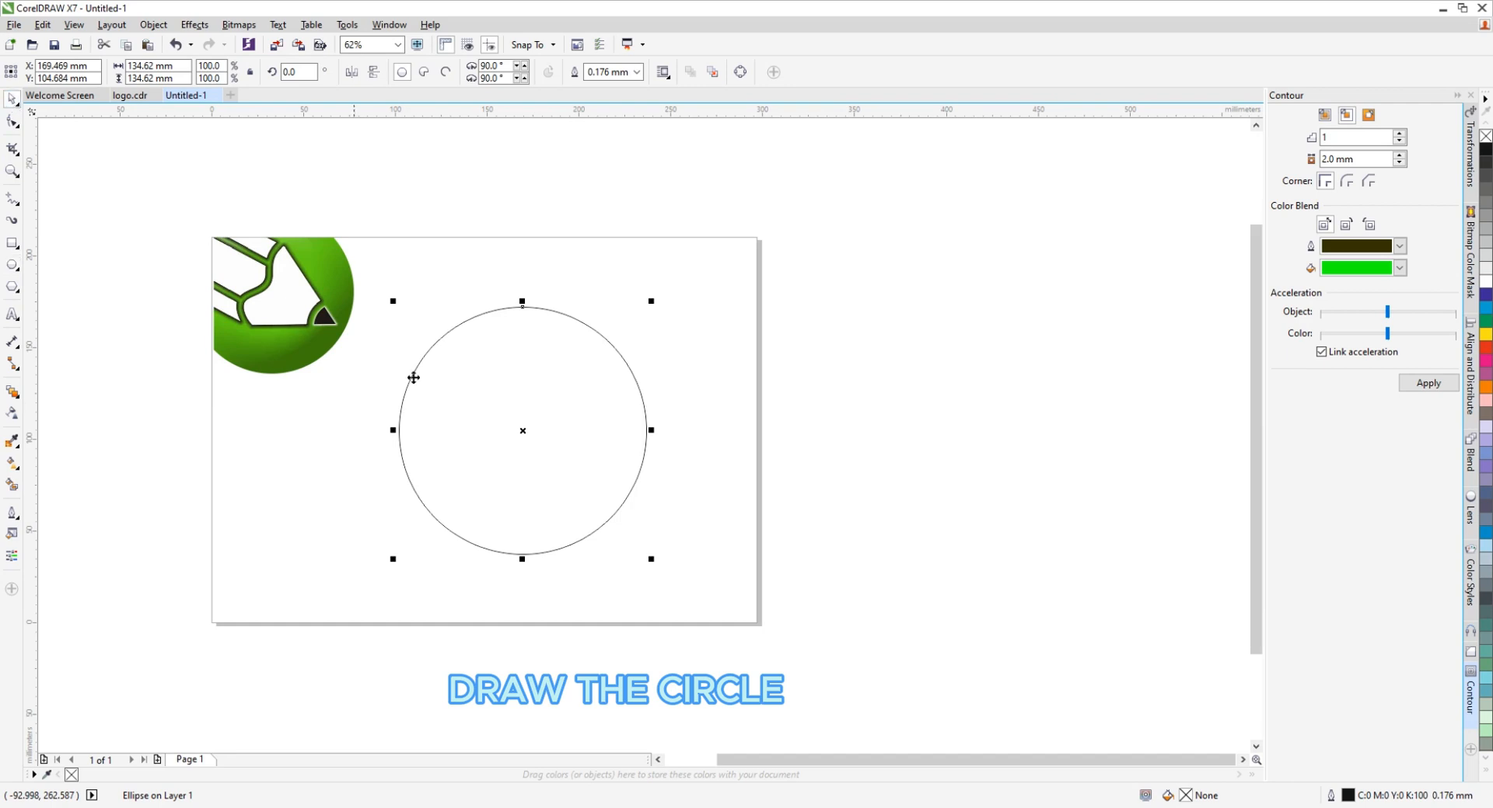
Try a one-step inside contour with a 4.0 mm offset on the circle
click(1346, 115)
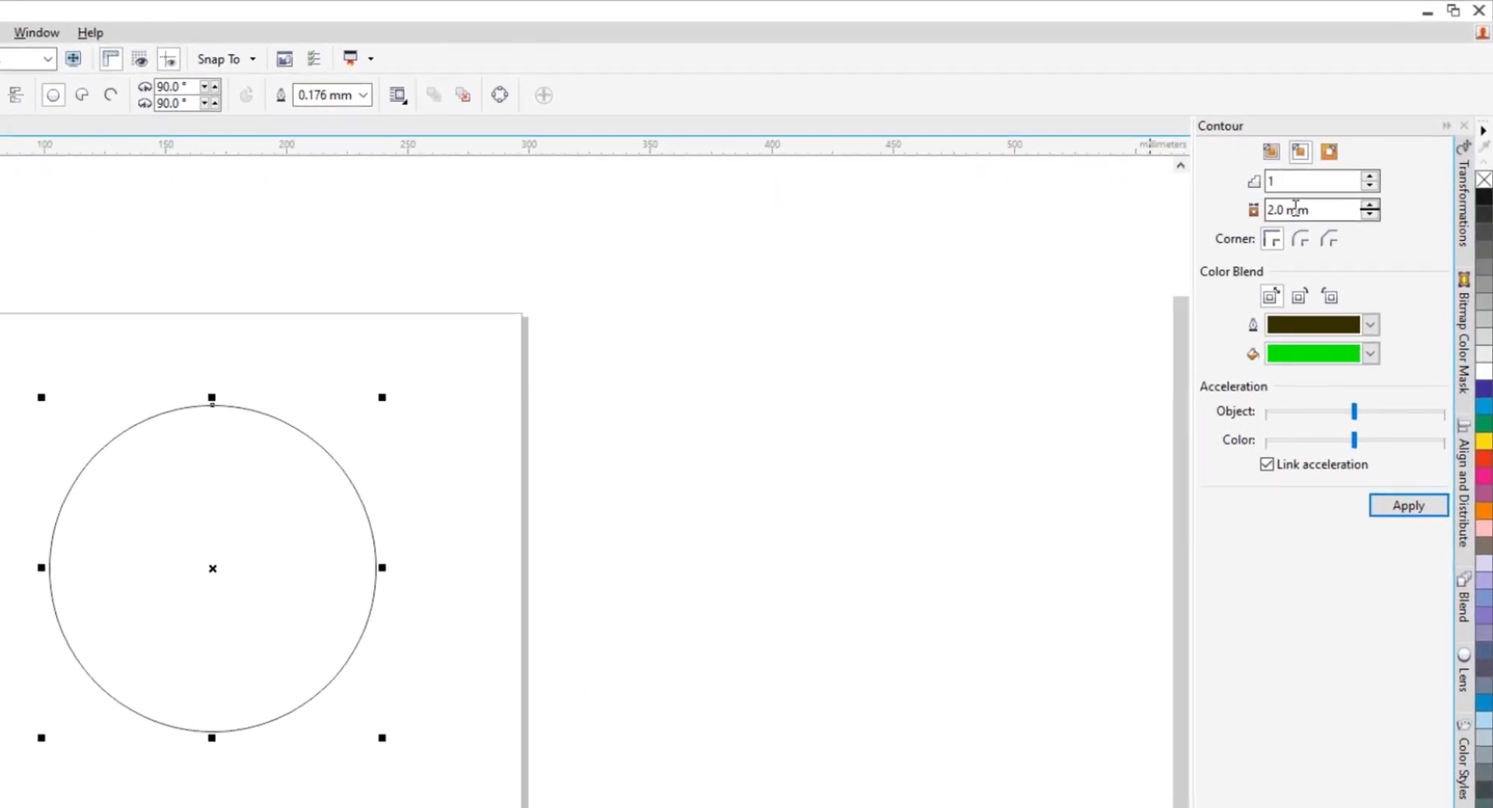
drag(1287, 229, 1149, 230)
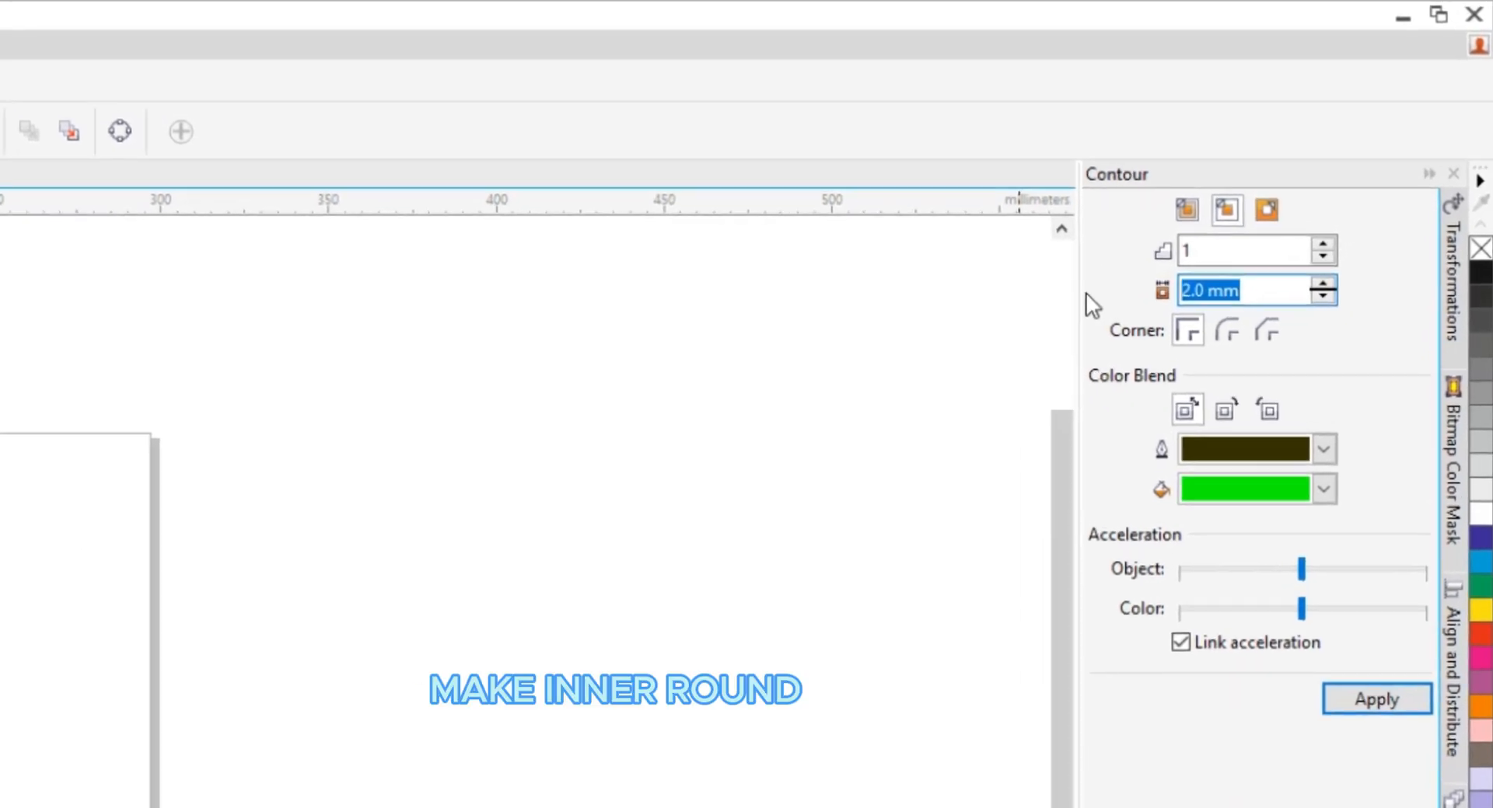
text(4.0 mm)
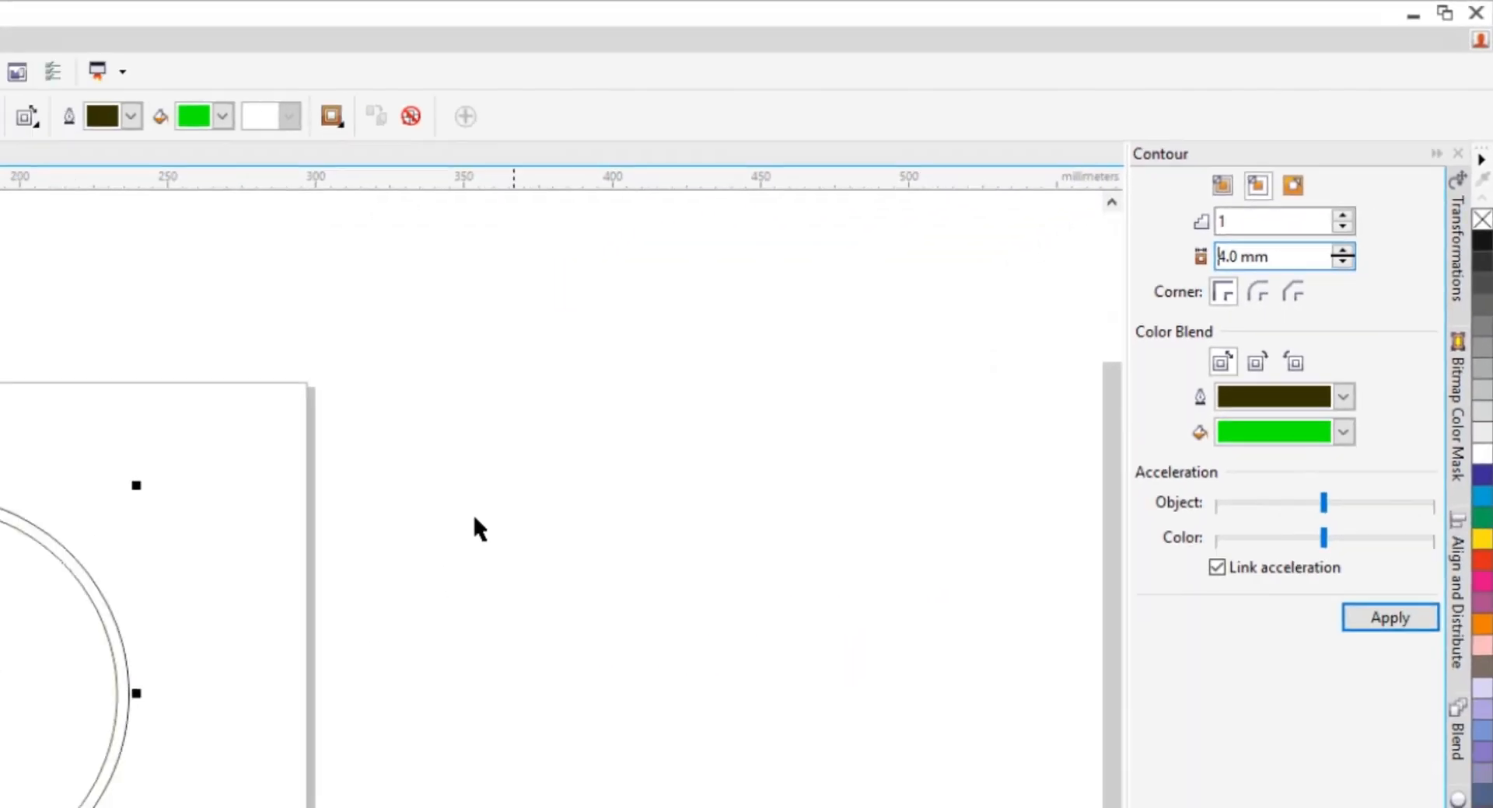
key(ctrl+z)
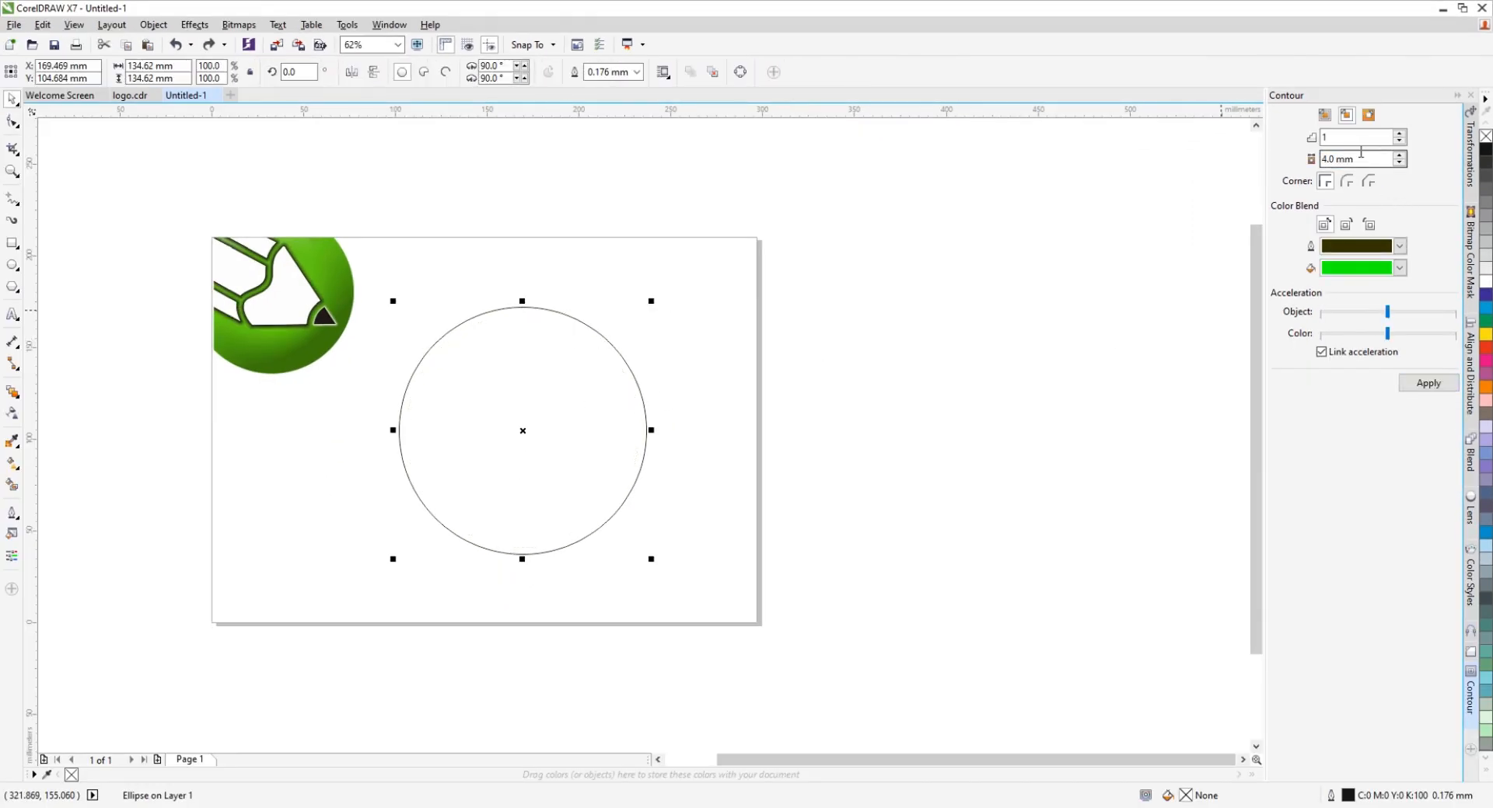
Apply a one-step inside contour with a 10 mm offset to the circle
key(Tab)
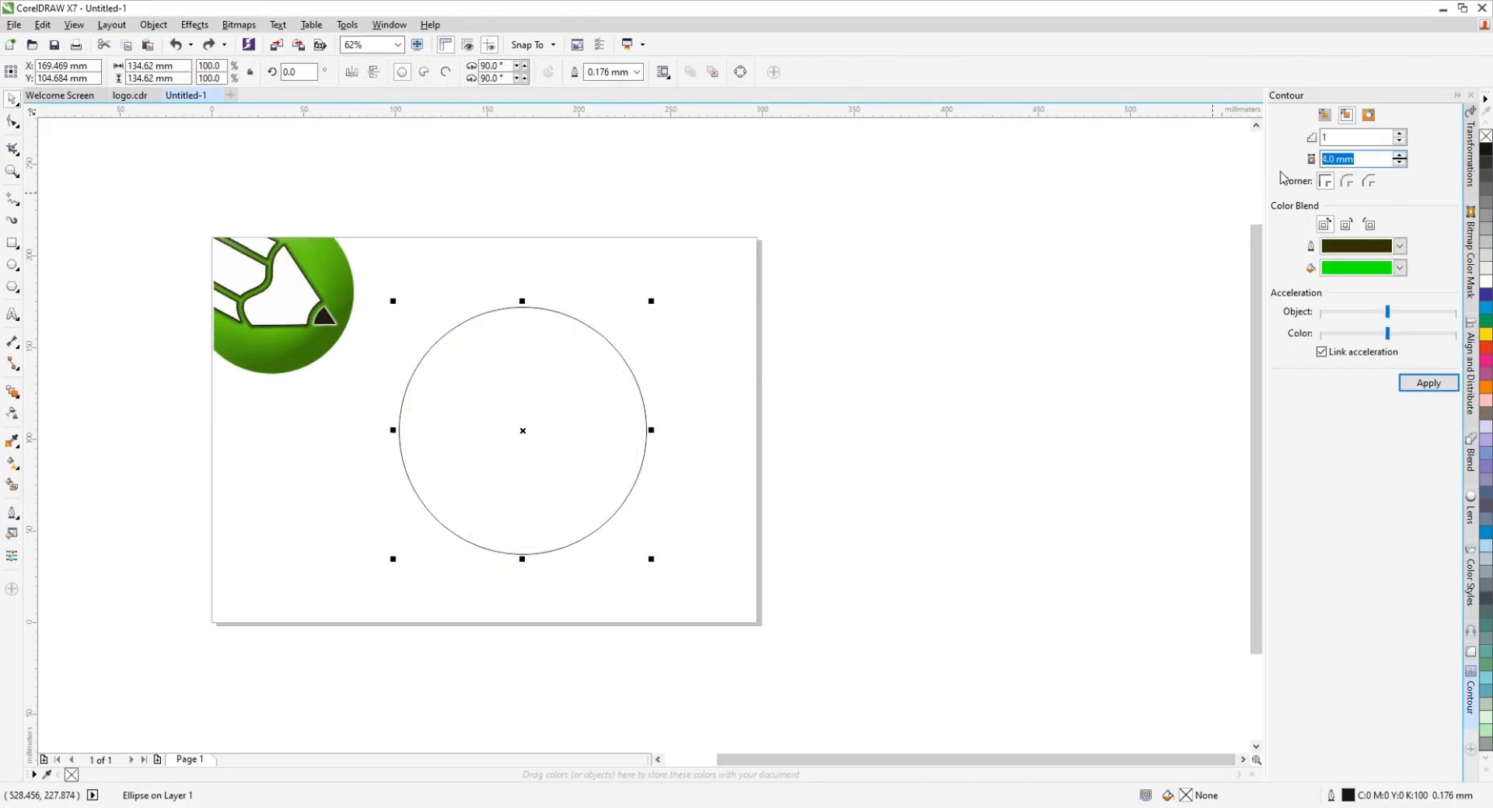
text(10)
key(Return)
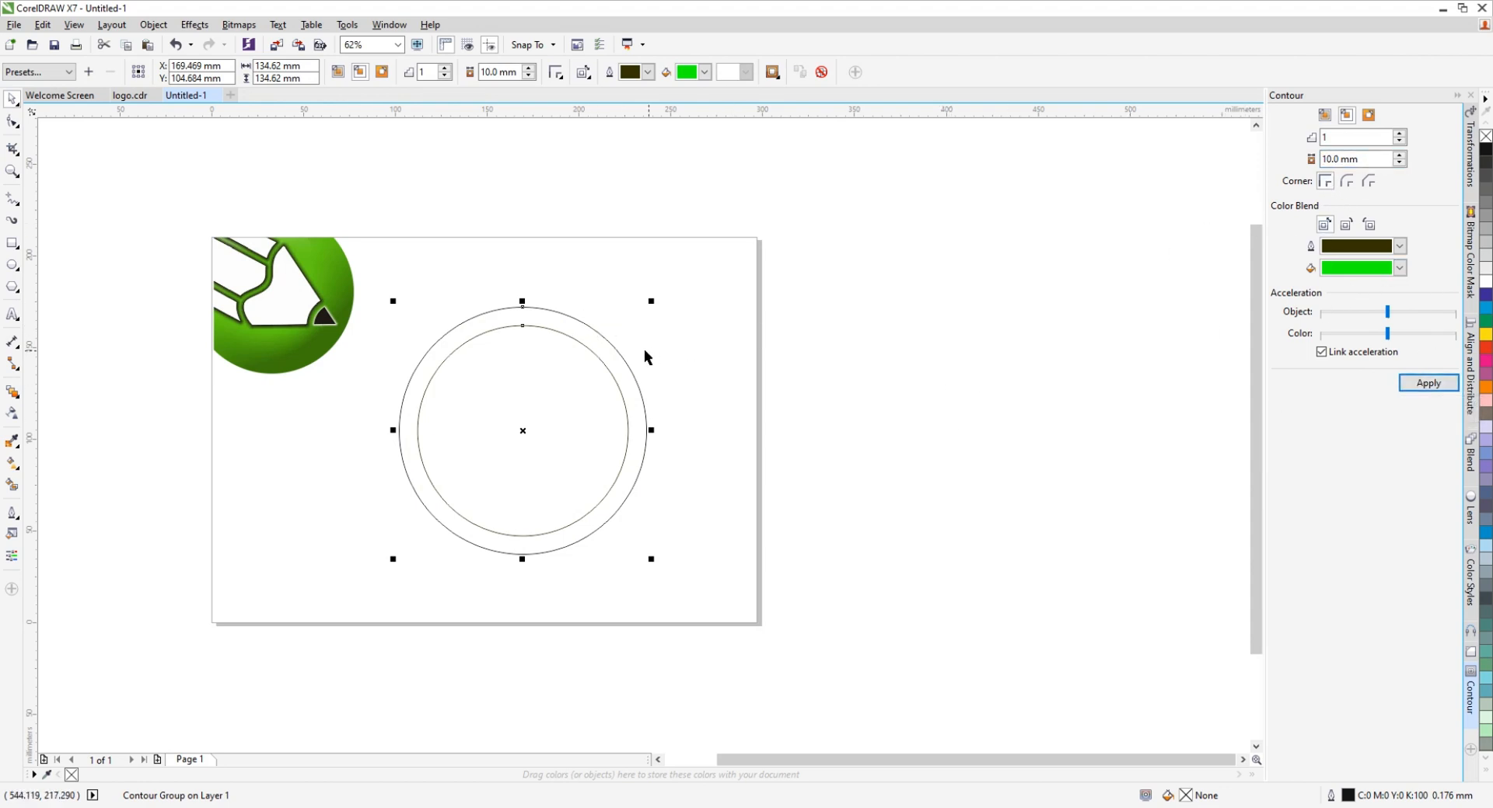
Break the contour group apart so the inner circle is a separate object
right_click(579, 347)
click(597, 373)
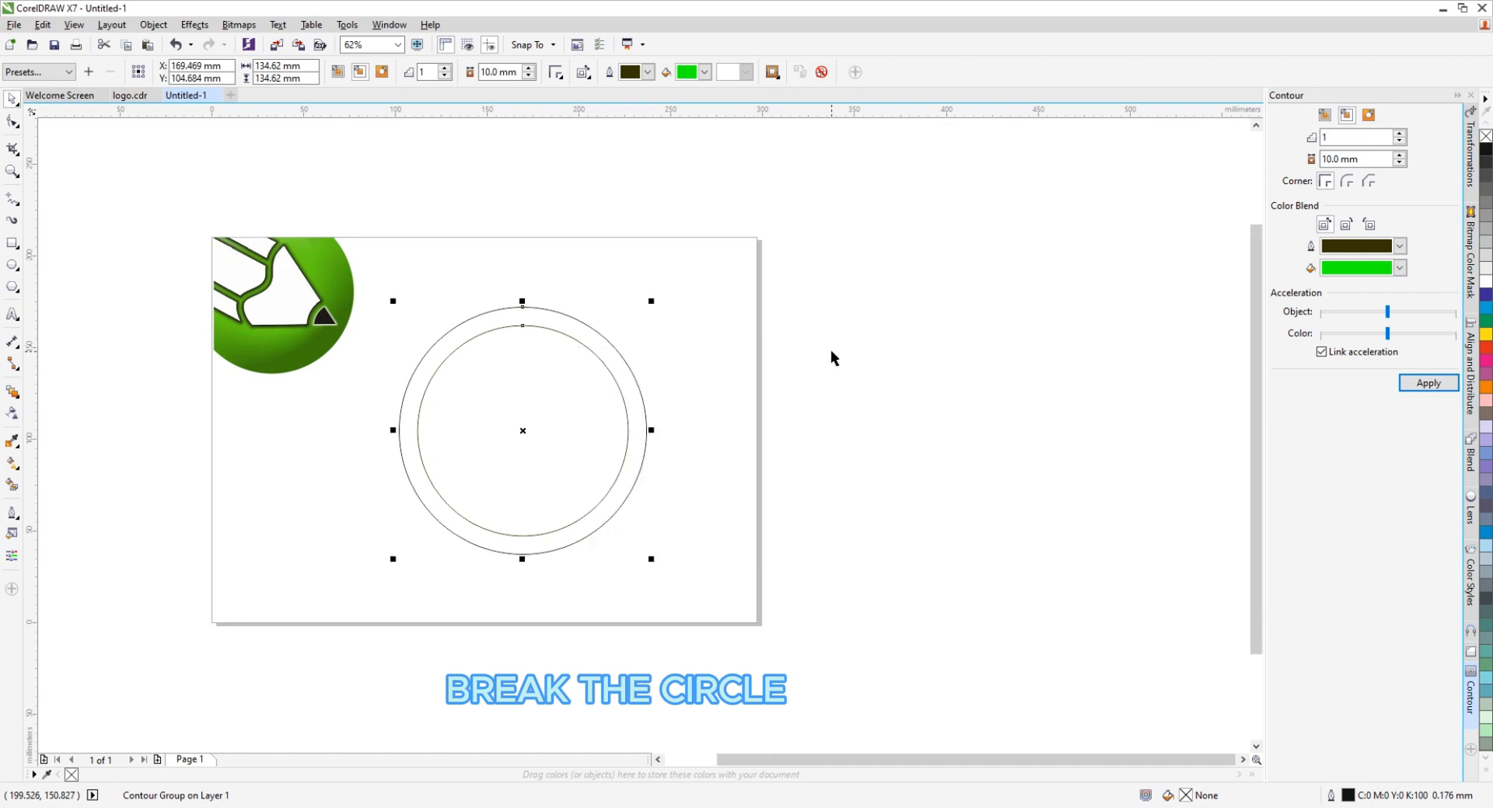
click(830, 356)
Apply a three-step inside contour with a 10 mm offset to the inner circle
click(590, 348)
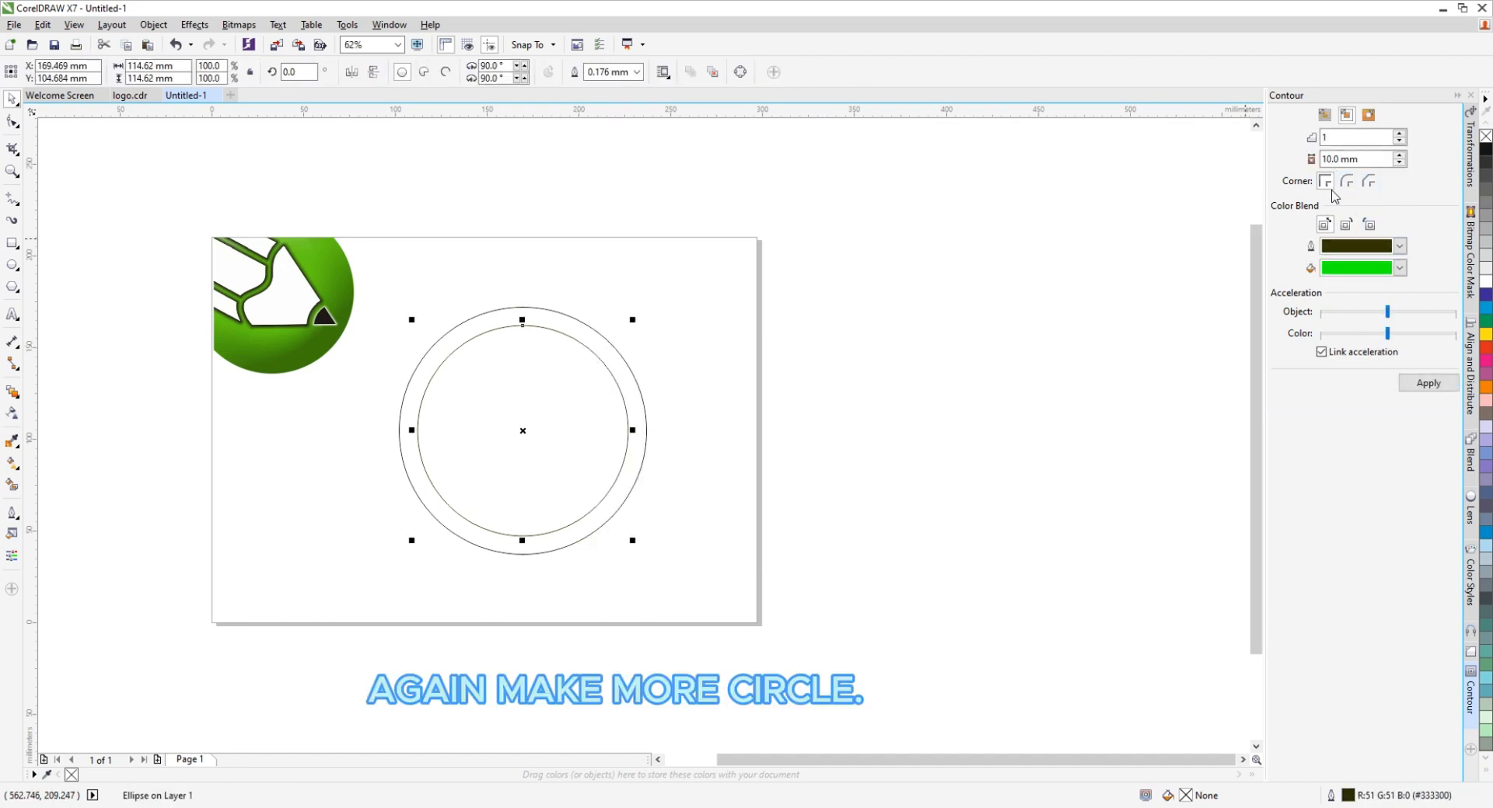
double_click(1325, 137)
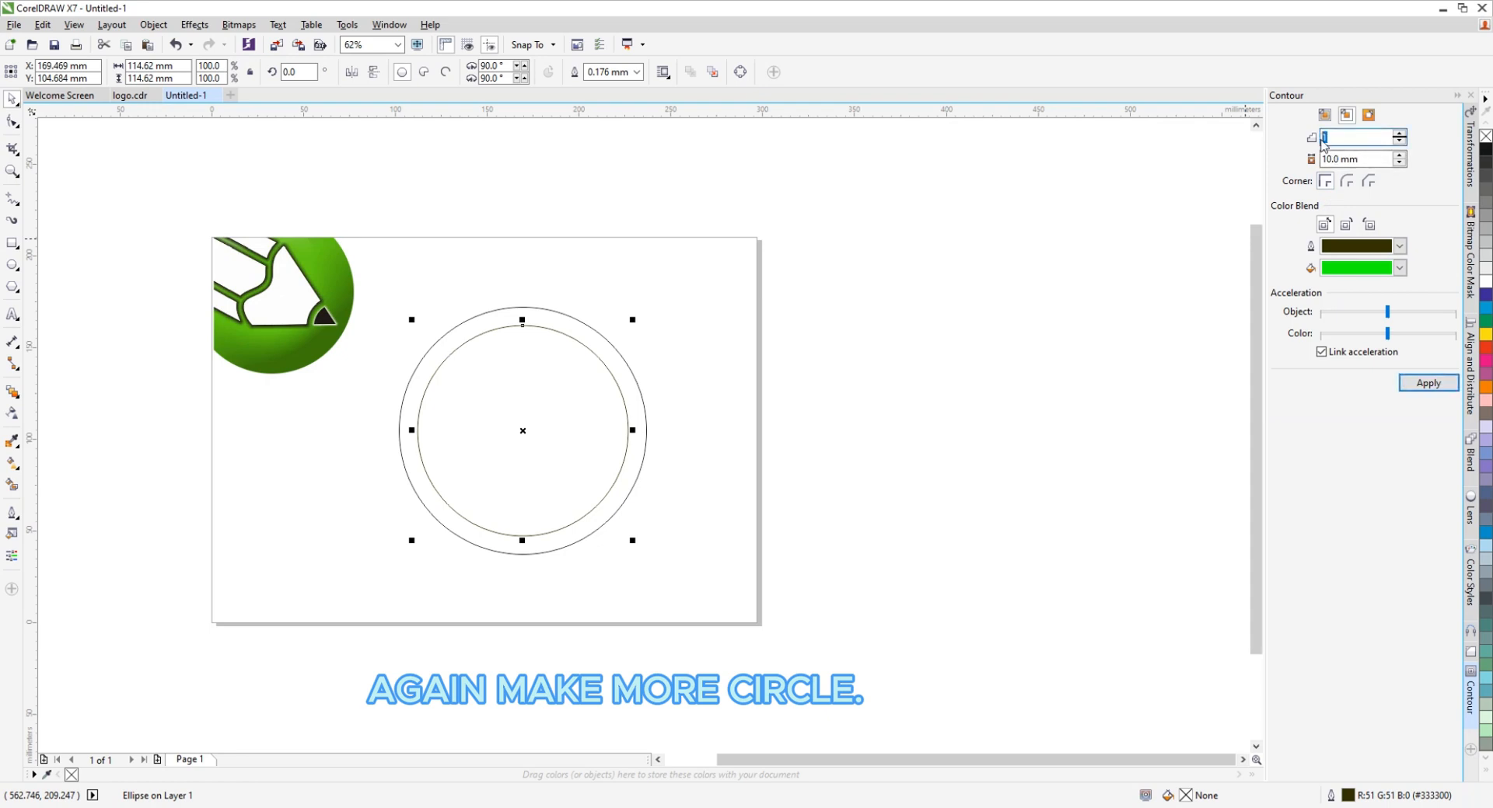
text(3)
key(Return)
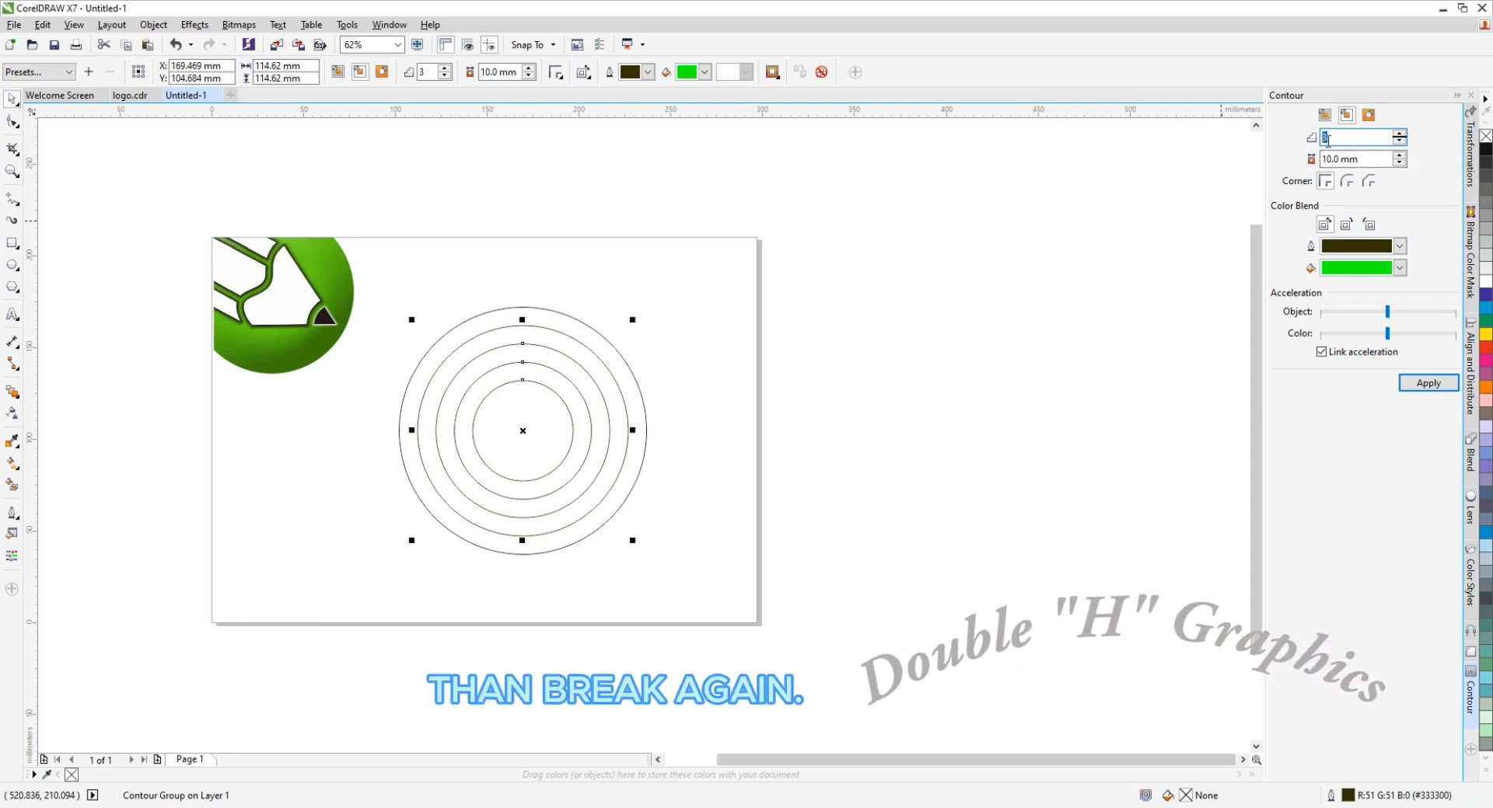
Break the three-step contour group apart from the circle it was made from
right_click(532, 382)
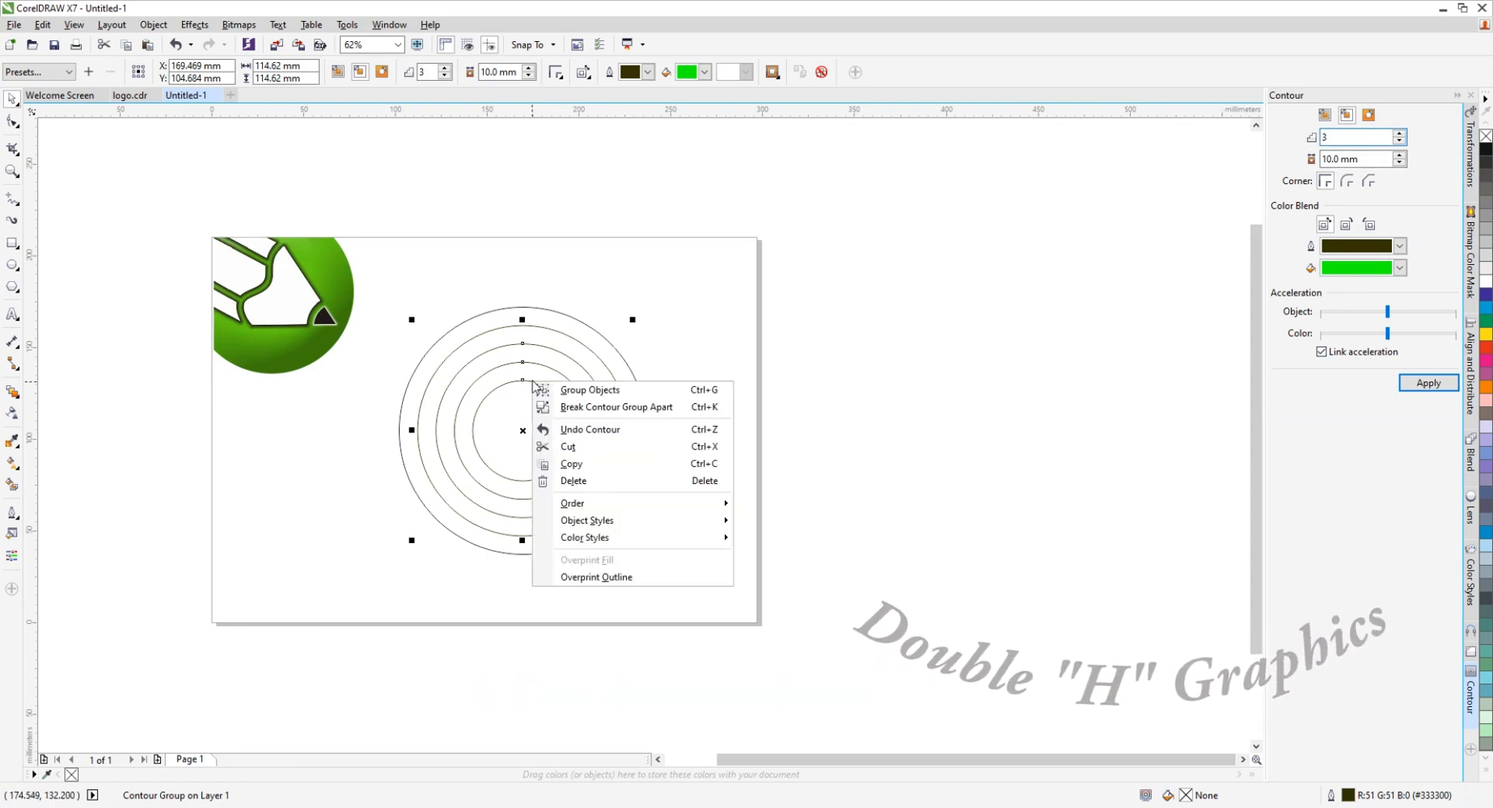
click(591, 407)
click(683, 343)
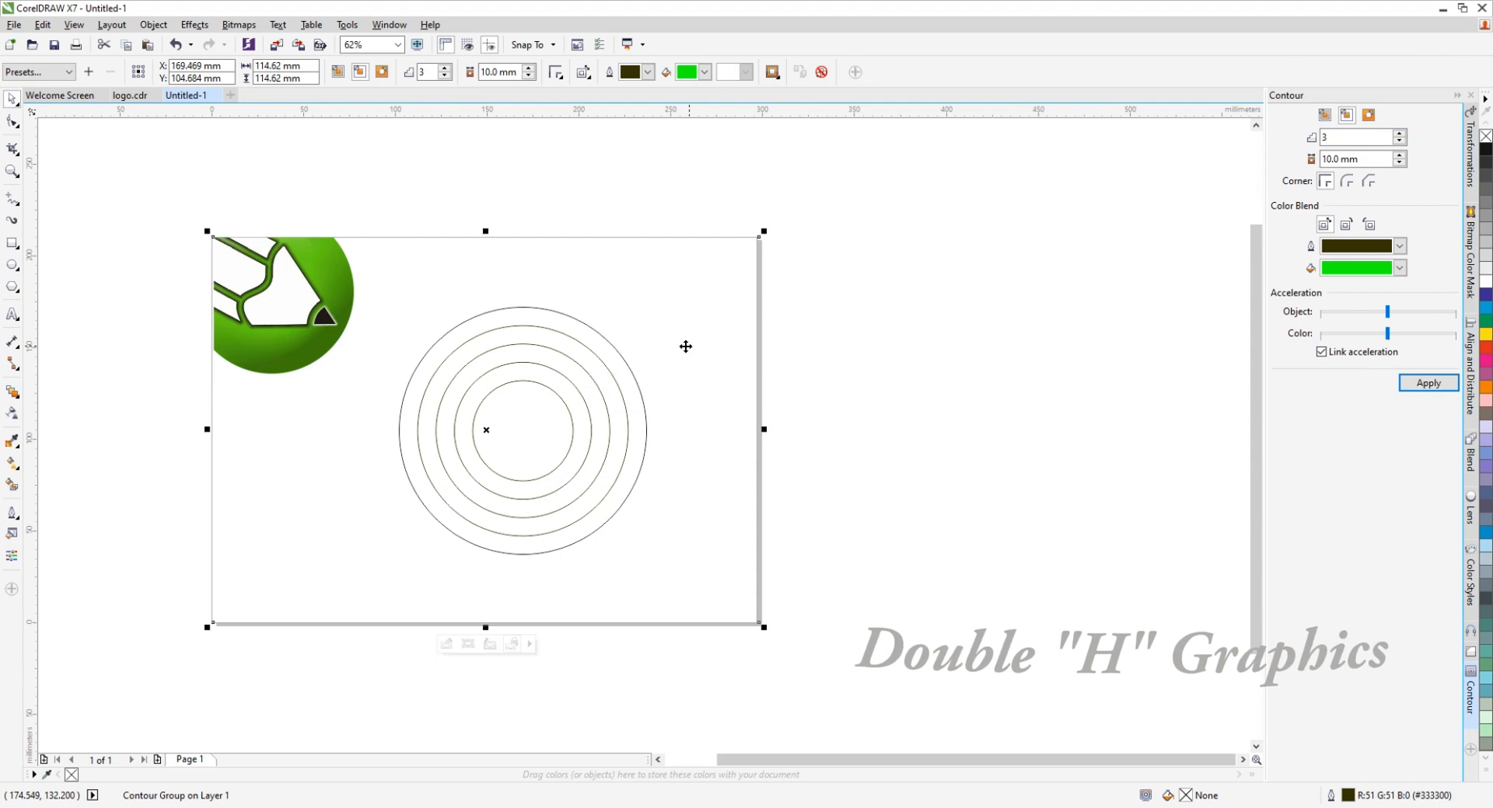
click(557, 376)
right_click(548, 368)
click(805, 282)
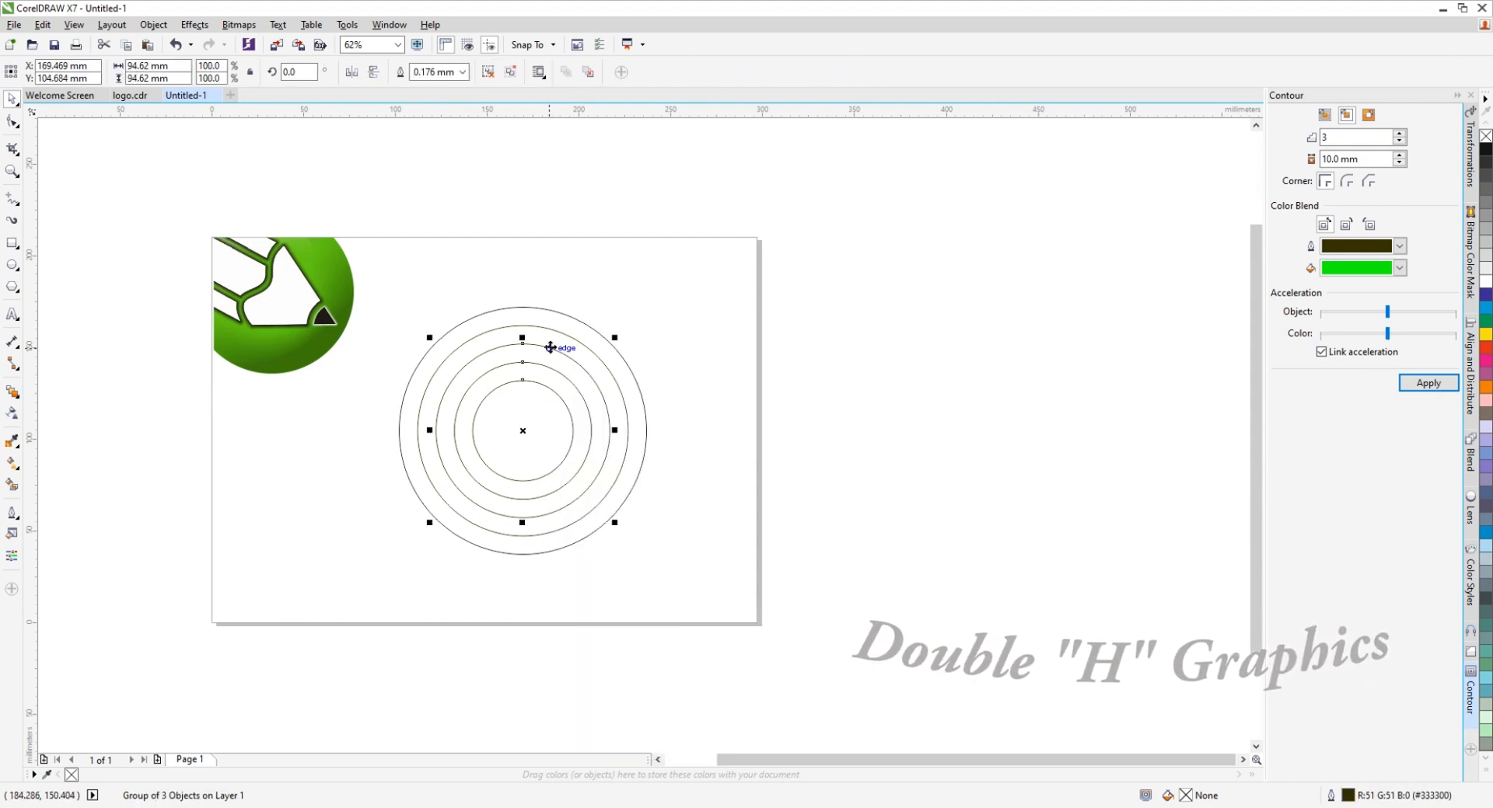
Lock the page-sized PowerClip rectangle behind the circles
click(813, 230)
right_click(694, 270)
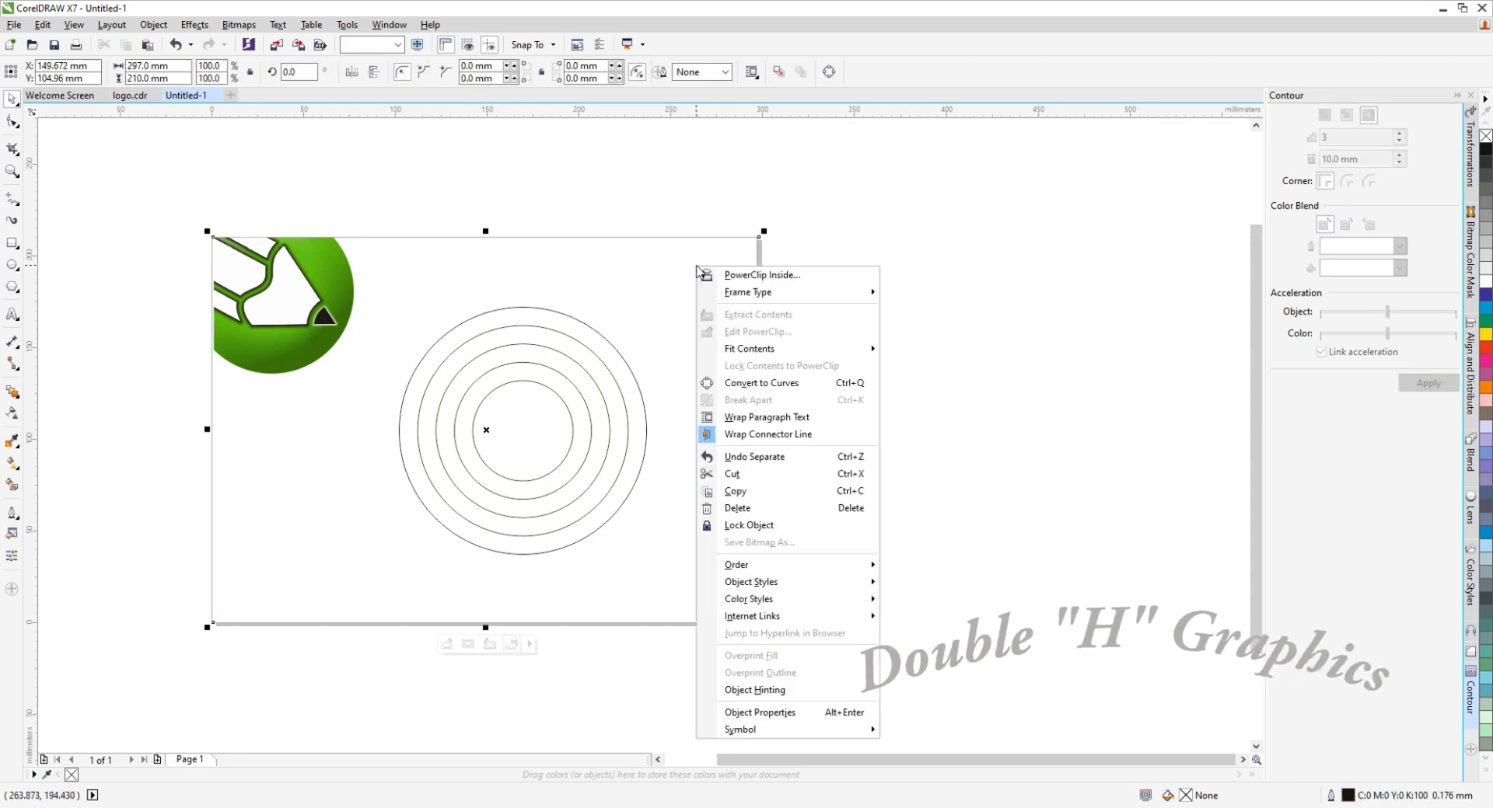
click(743, 526)
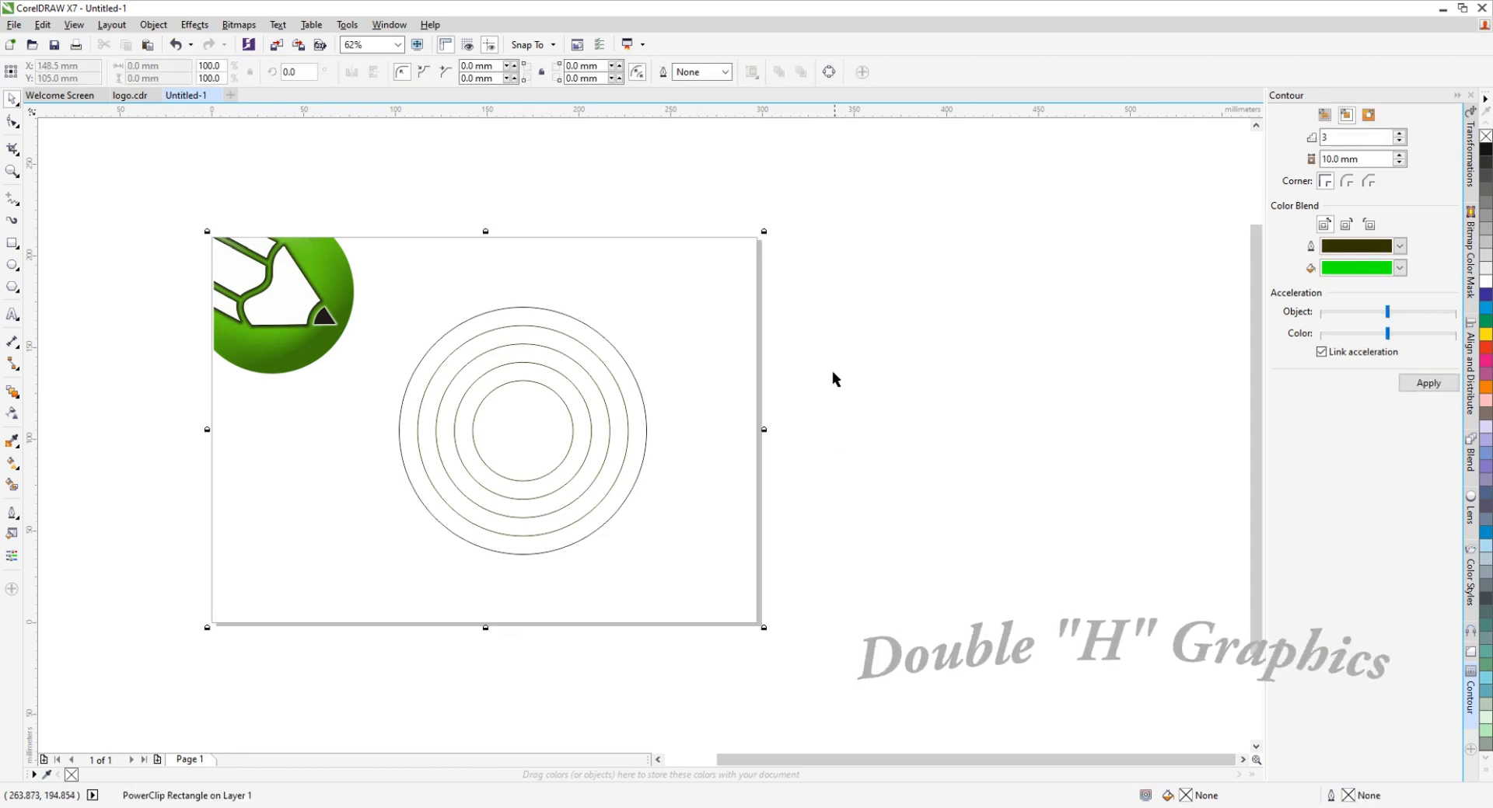
right_click(734, 250)
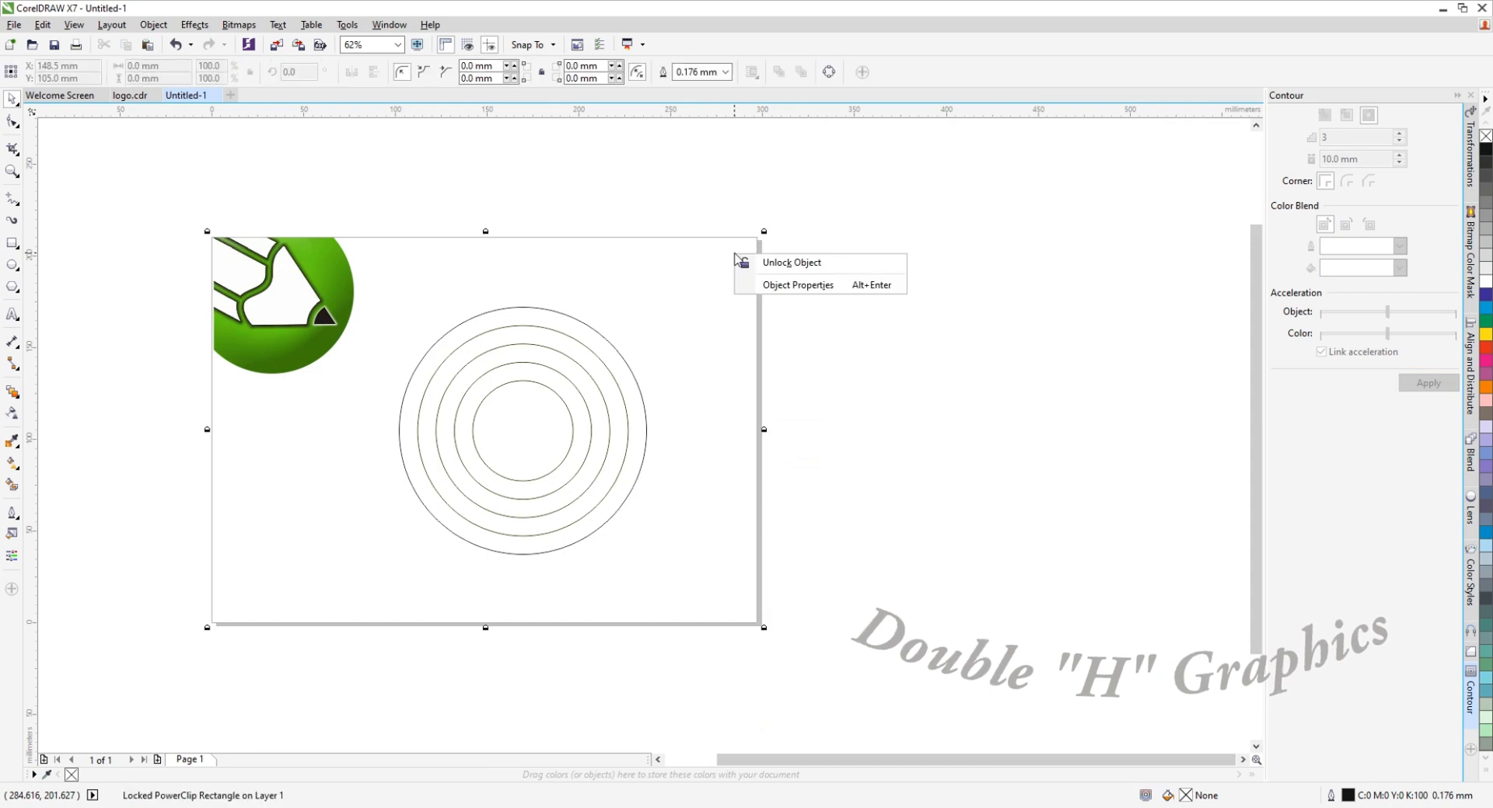
key(Escape)
Try moving the group of three inner circles to the right of its place
click(585, 403)
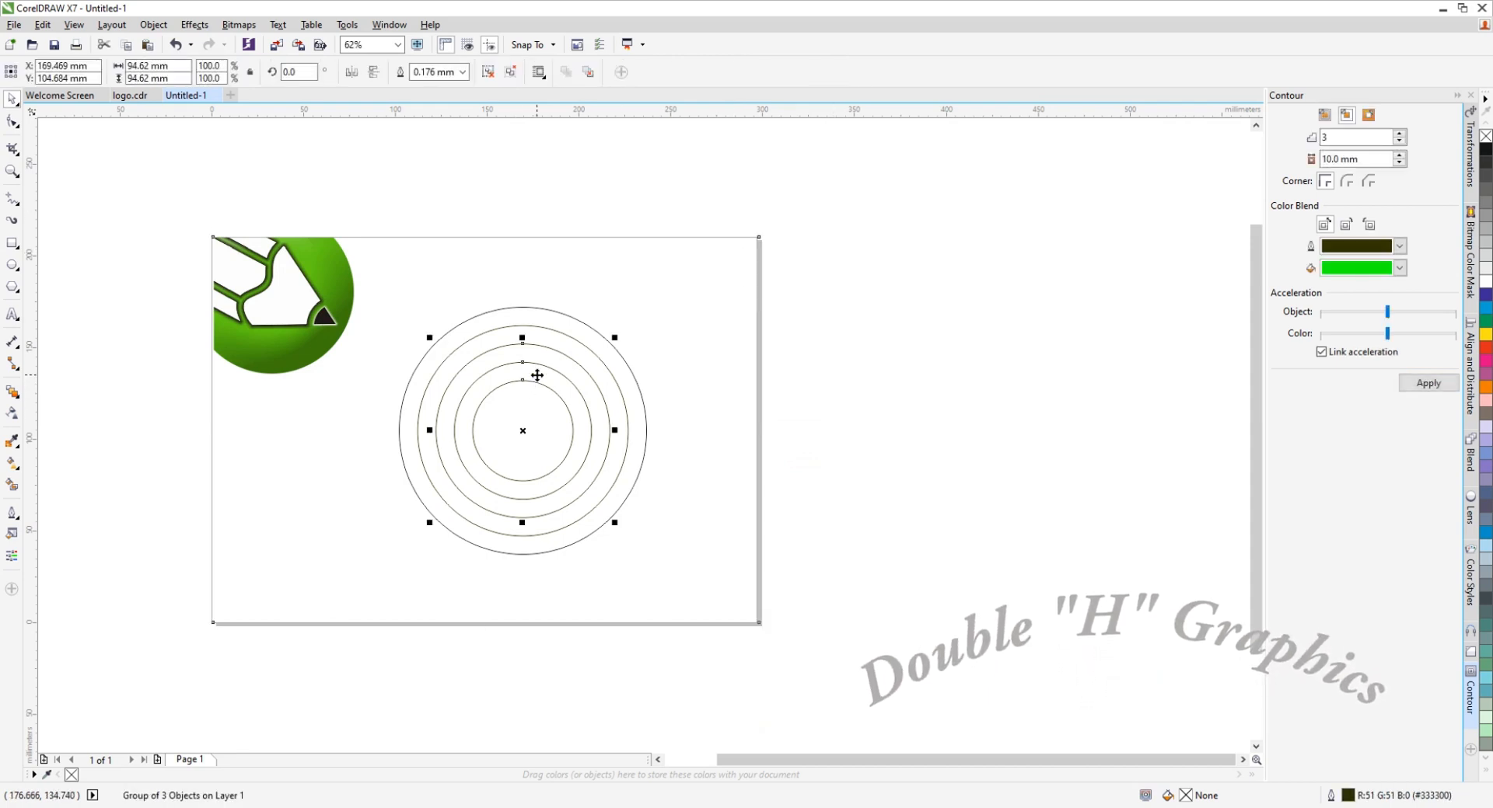
drag(532, 376, 691, 382)
key(ctrl+z)
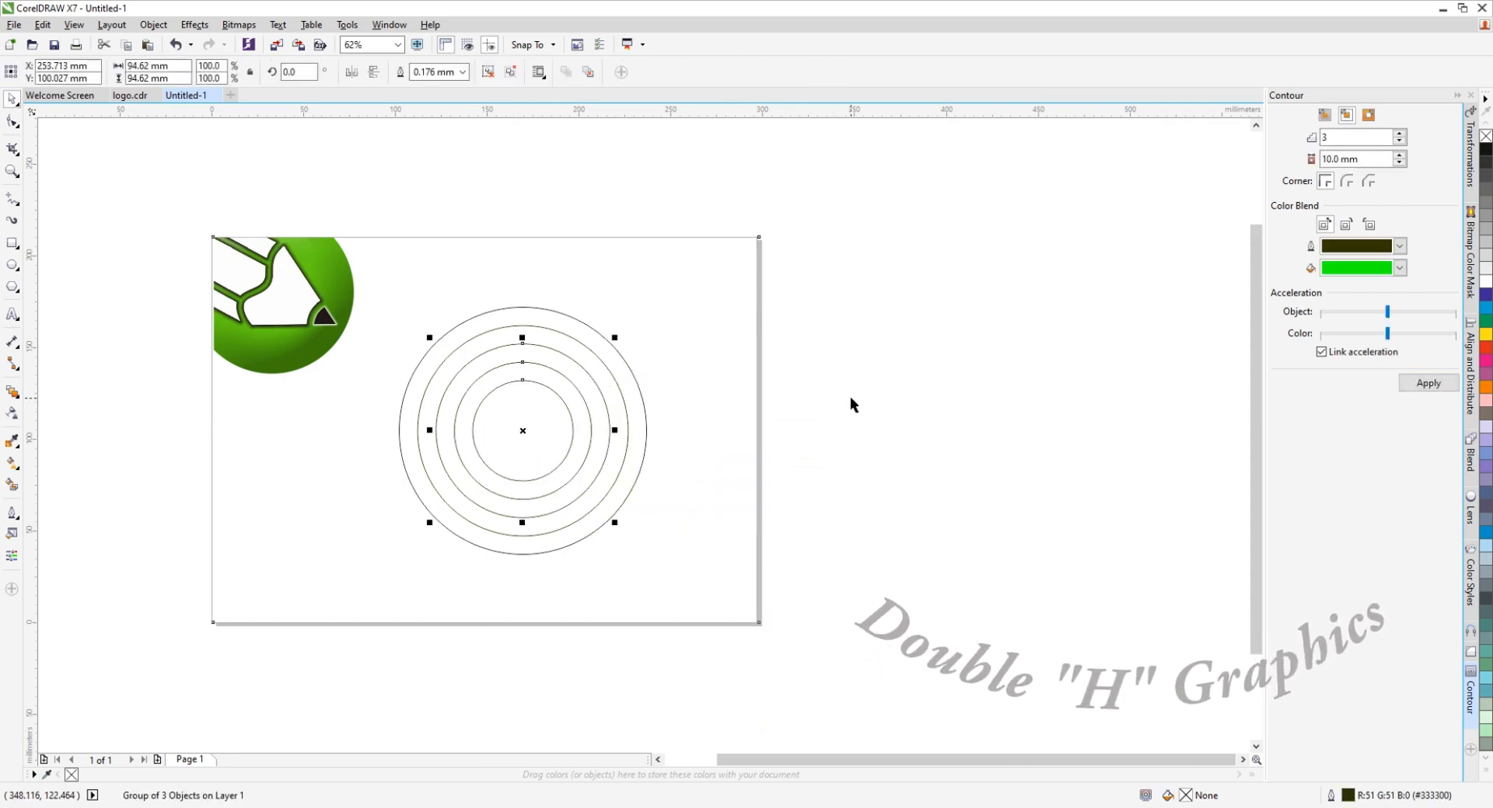
Ungroup the three inner circles and deselect them
right_click(534, 366)
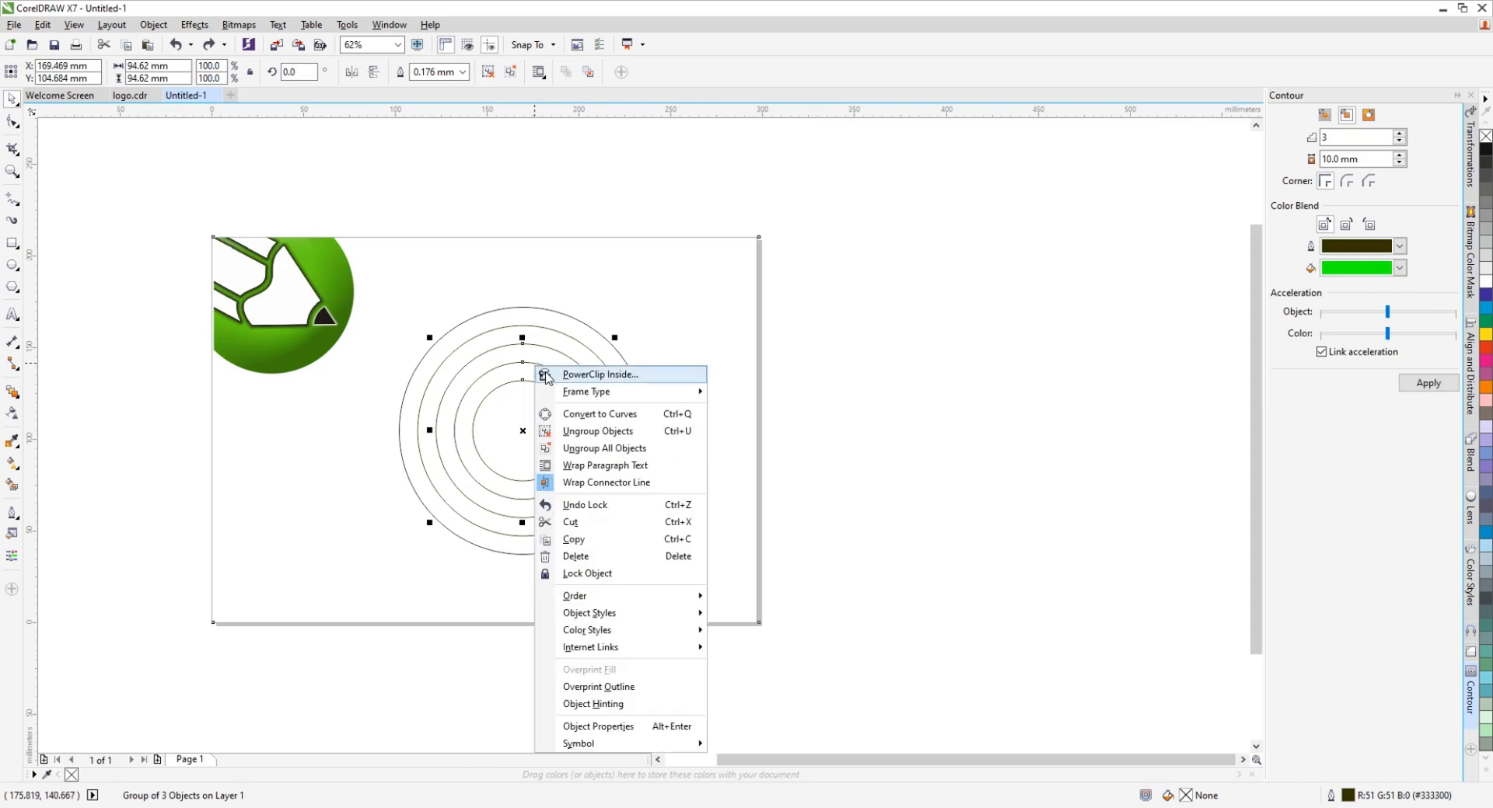
click(832, 385)
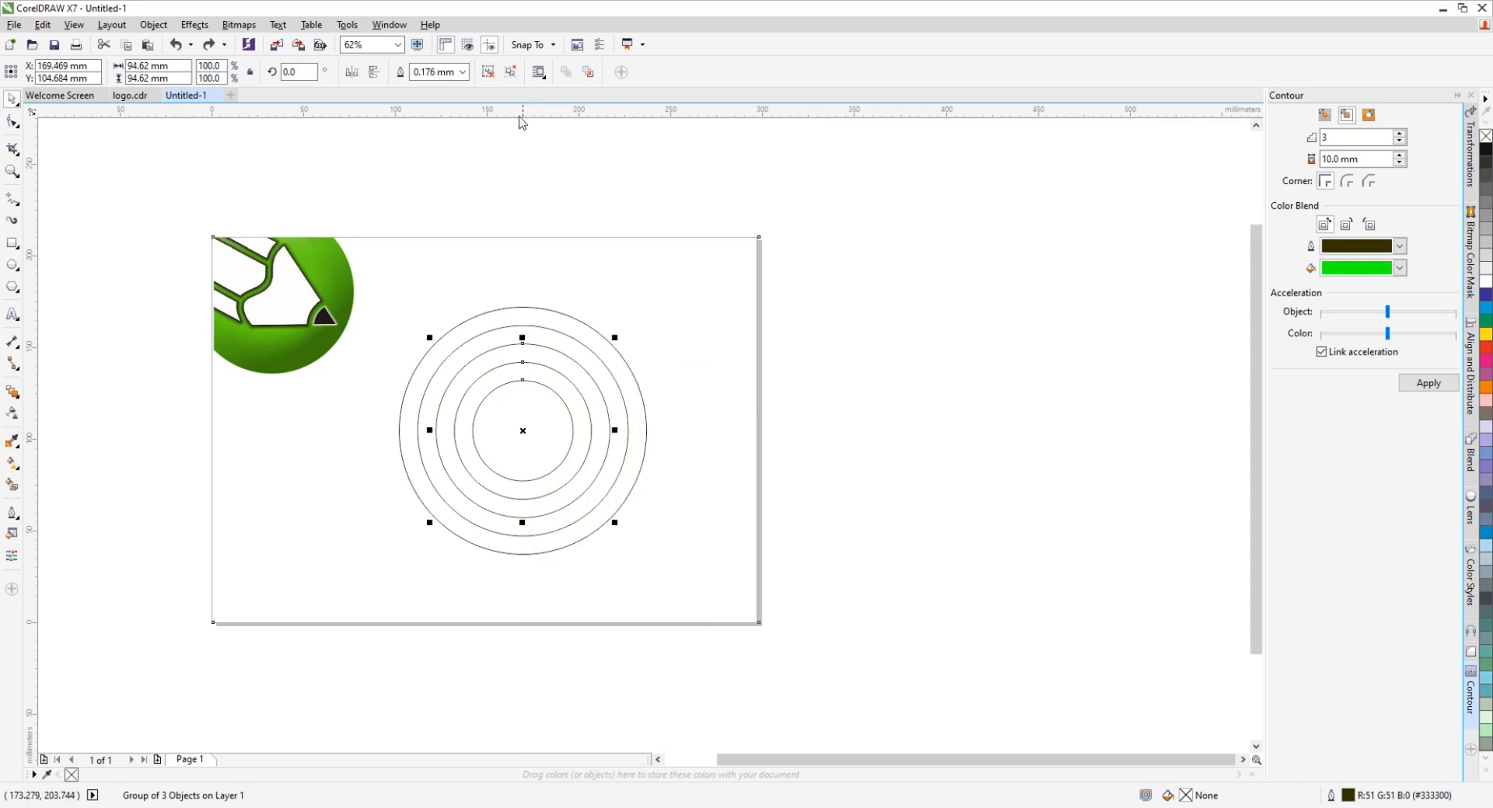
click(493, 79)
click(872, 454)
Select the concentric circles one after another to check that each is a separate object
click(525, 375)
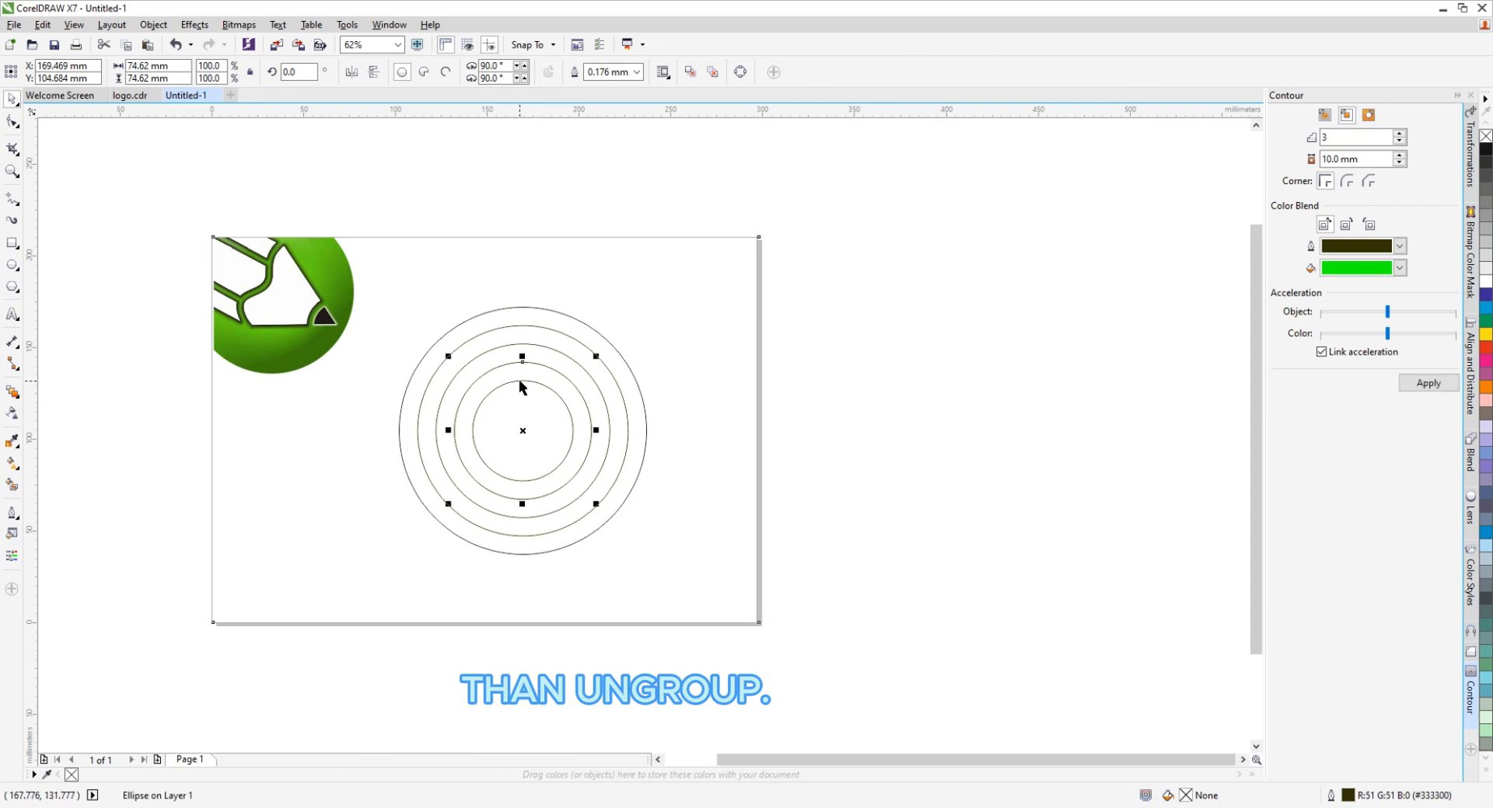
right_click(524, 359)
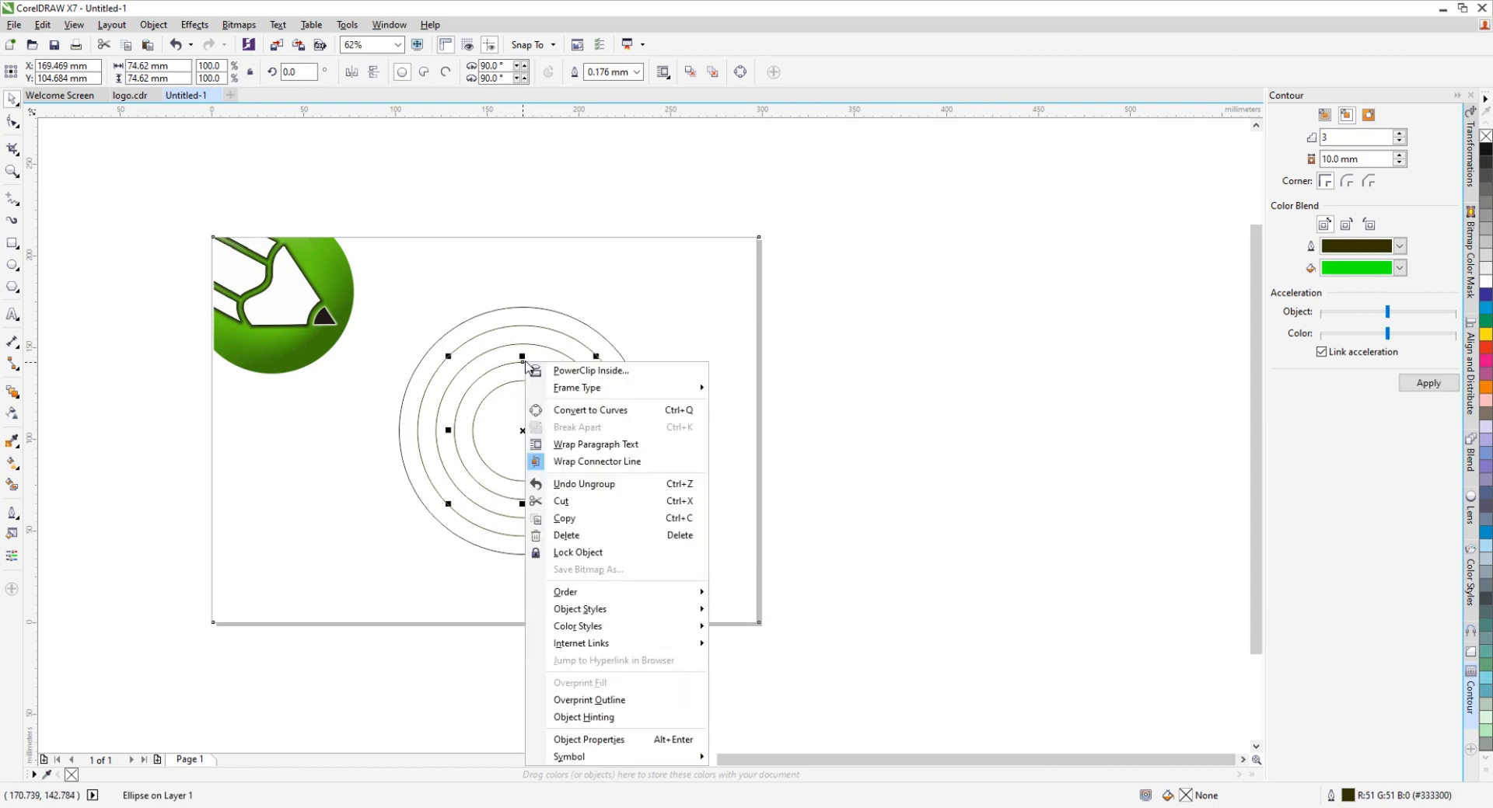
click(811, 328)
click(744, 333)
click(534, 381)
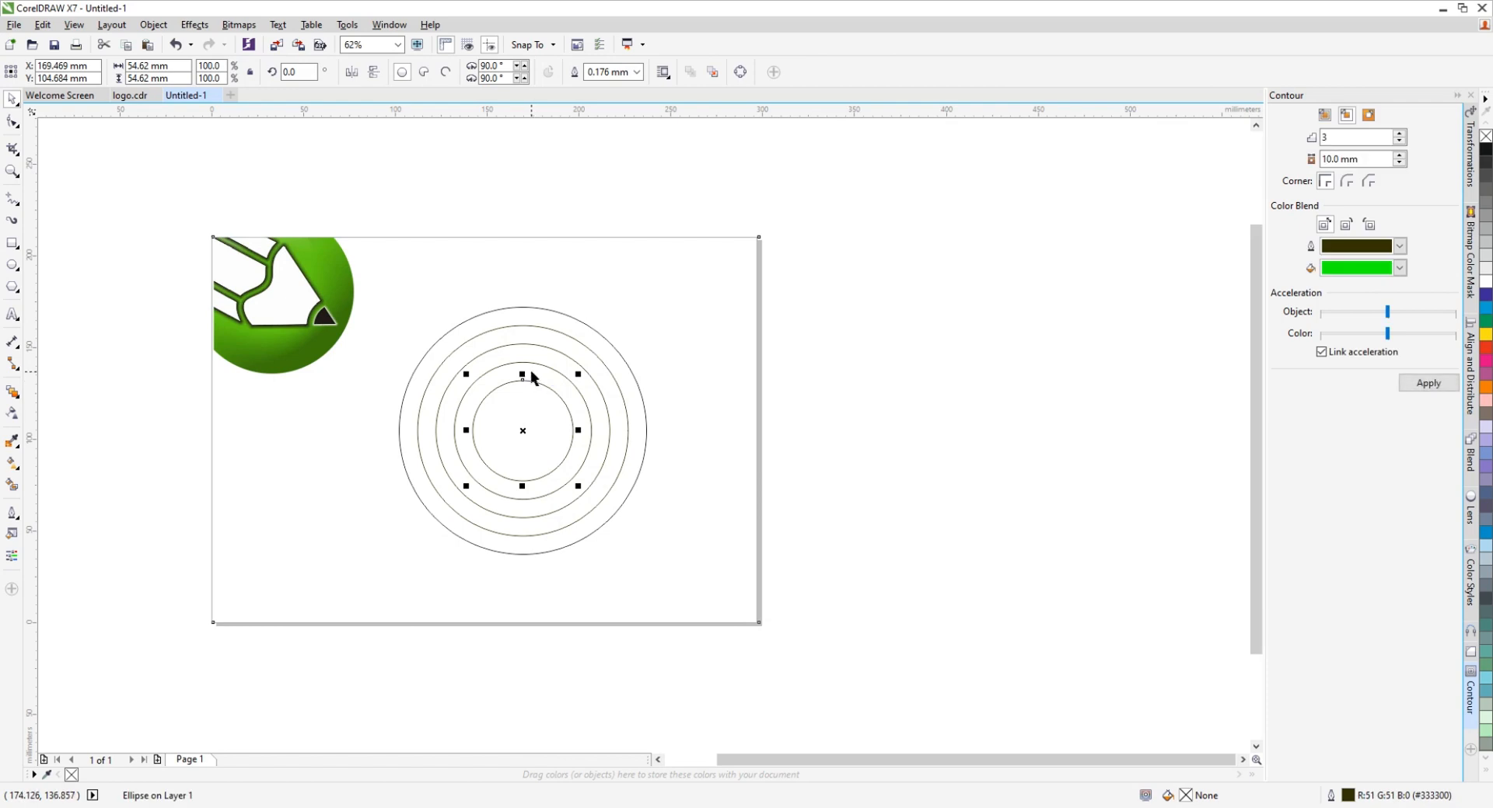
click(537, 348)
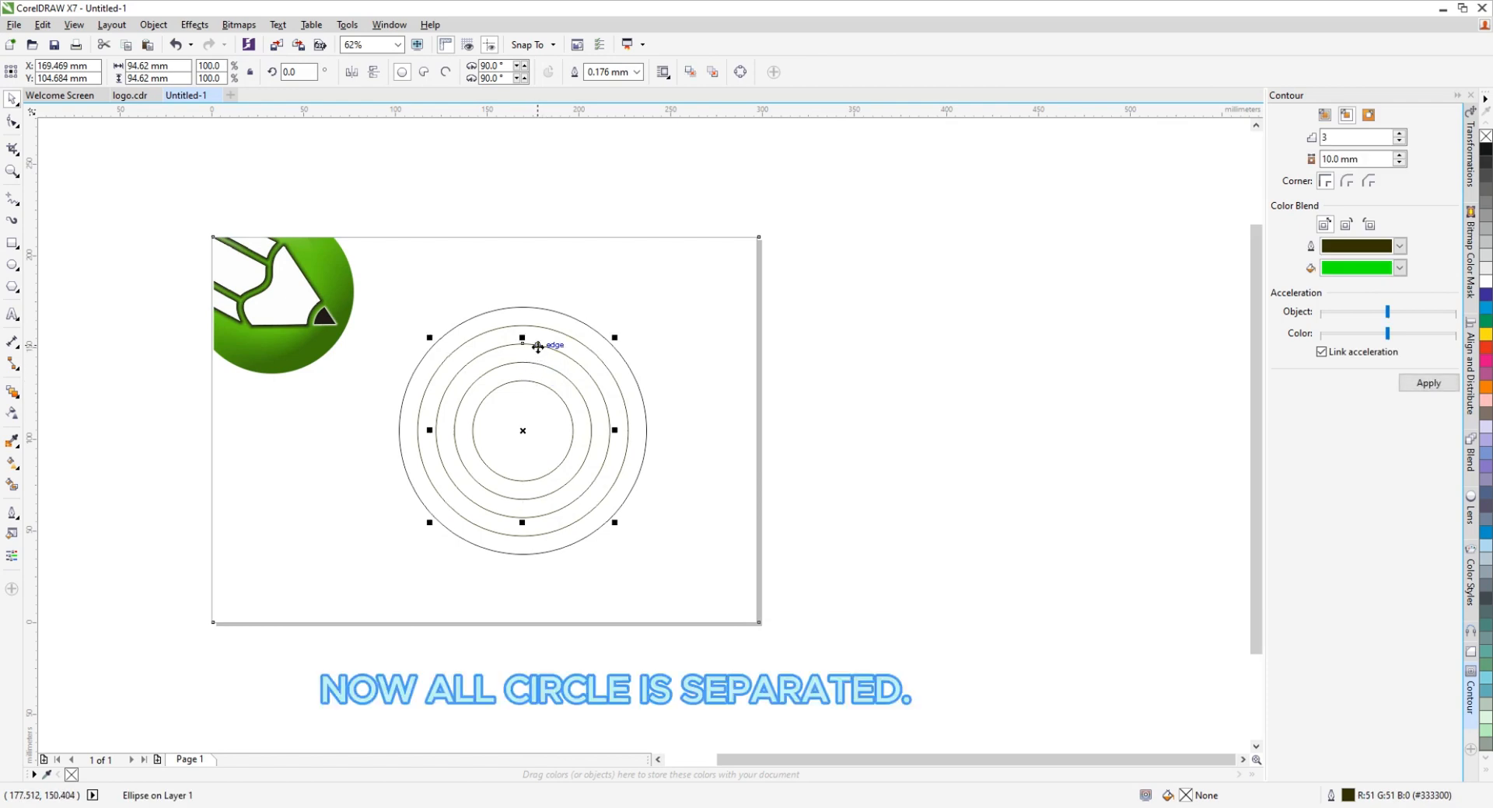
click(537, 327)
click(542, 307)
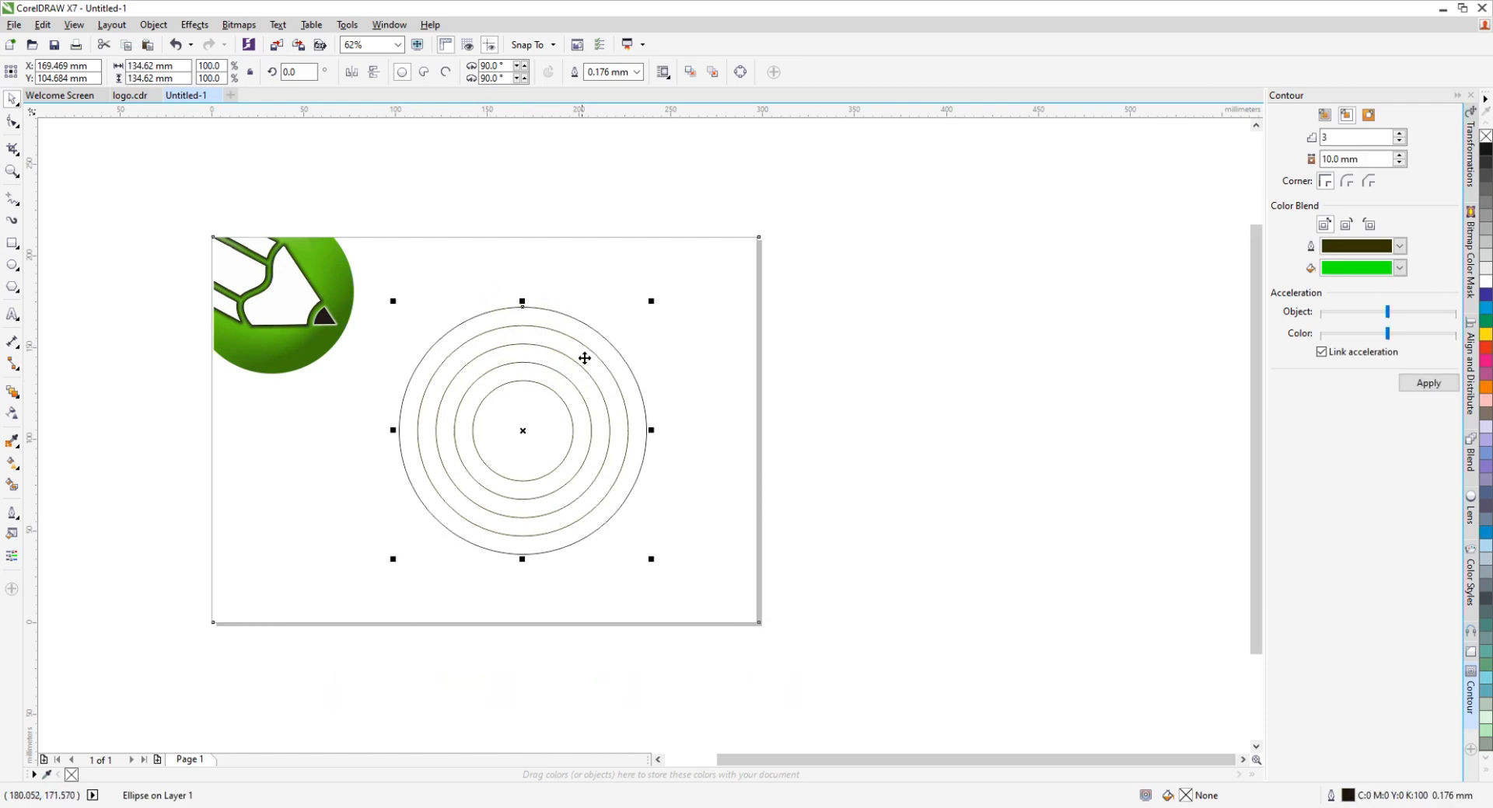
click(786, 322)
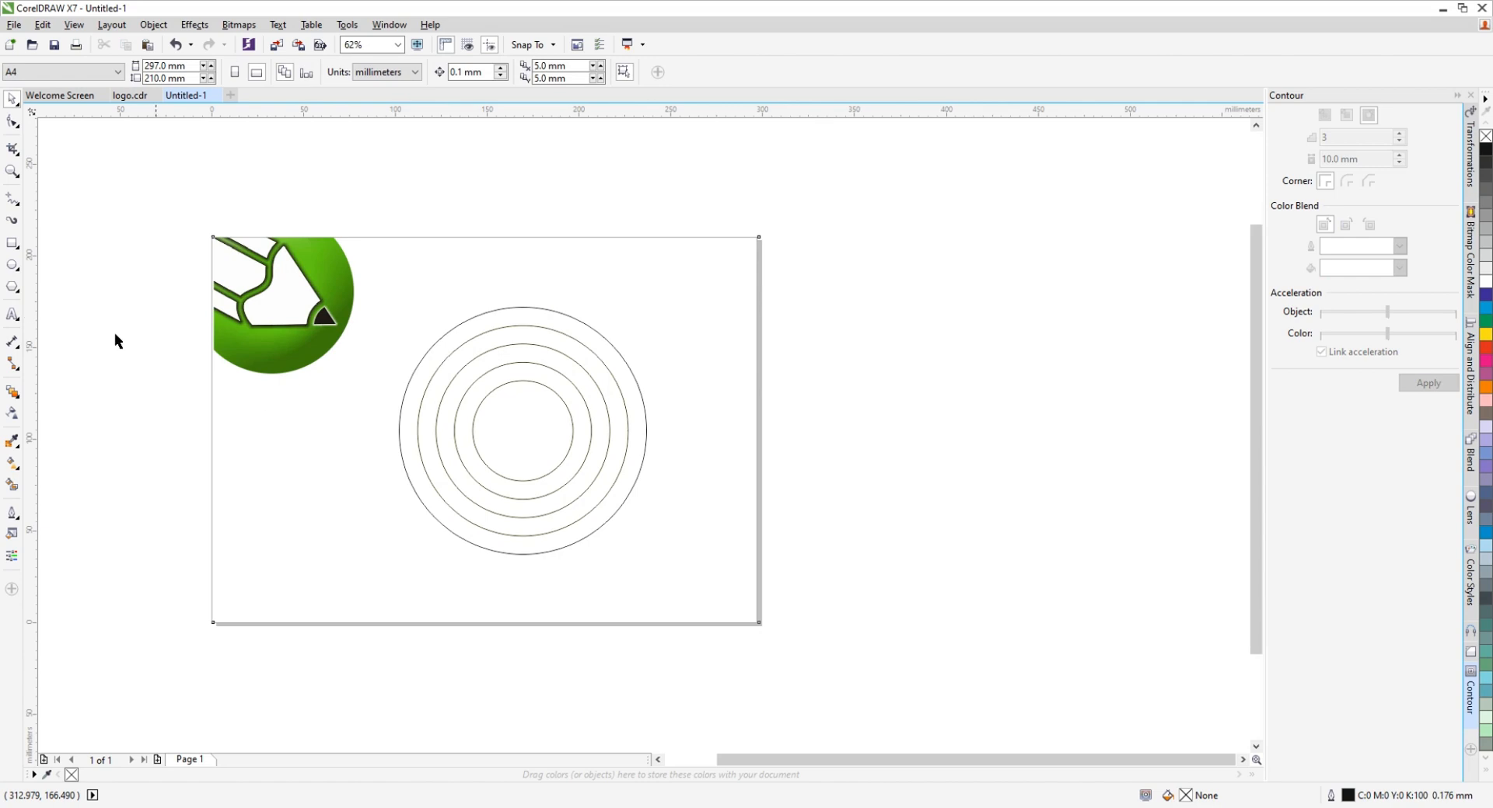
Draw a connected right-angled line from the circles' centre, about 105 mm straight up and about 115 mm to the left
click(18, 205)
click(72, 216)
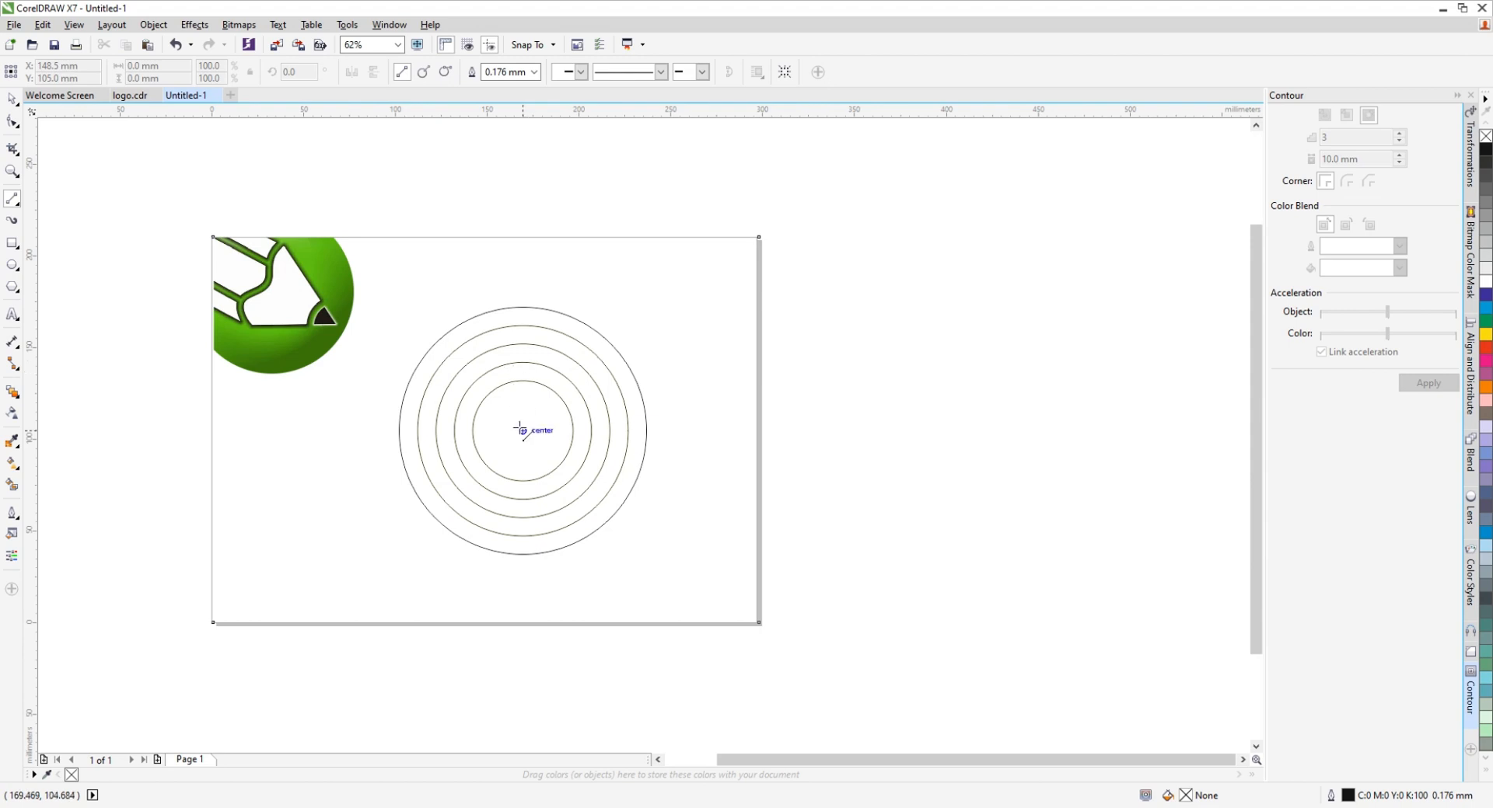
mouse_move(520, 430)
mouse_down()
mouse_move(539, 341)
mouse_move(523, 238)
mouse_up()
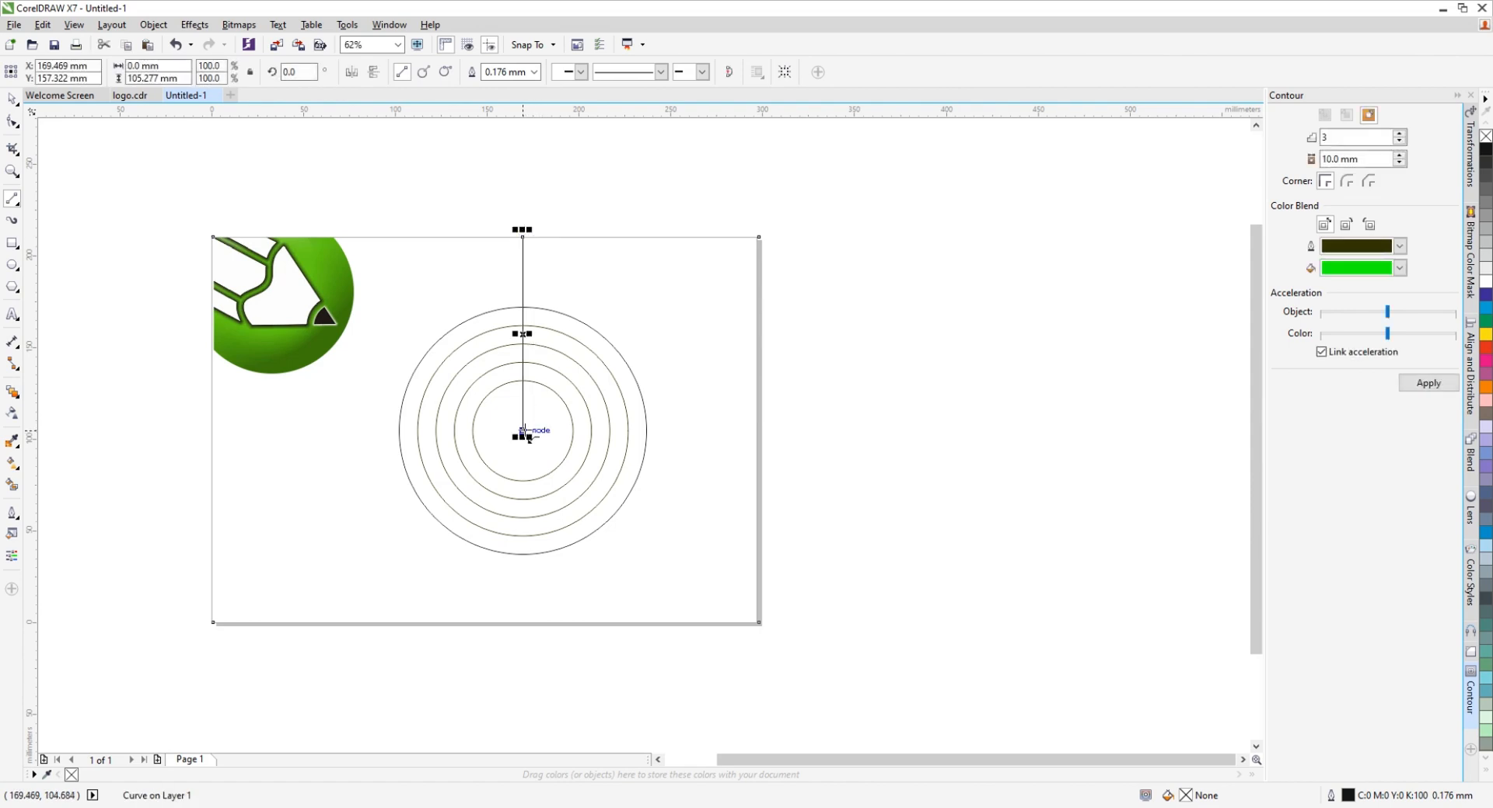
drag(523, 430, 311, 430)
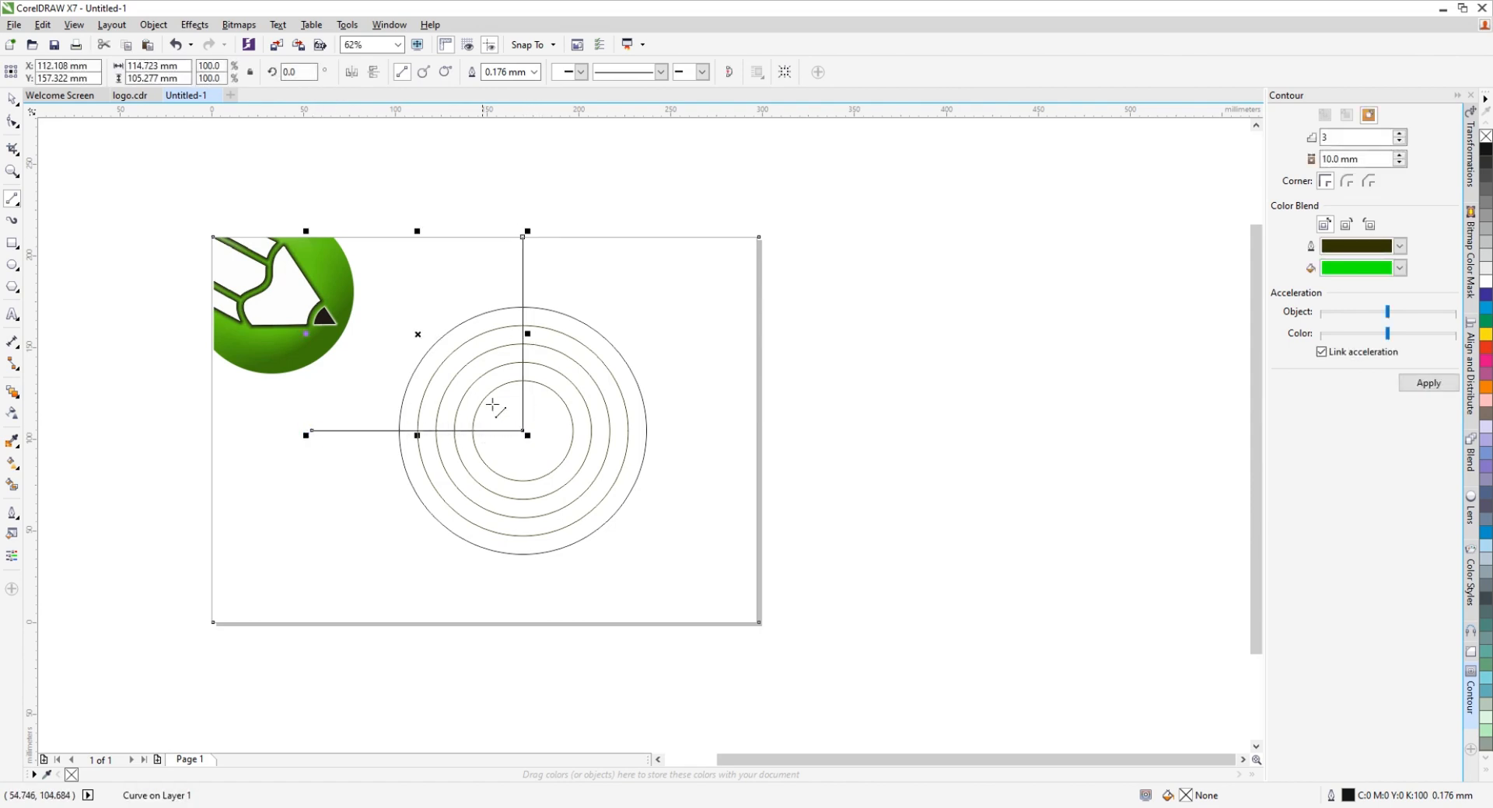
Select the five concentric circles together with the right-angled line and group them
click(12, 99)
click(80, 200)
drag(290, 165, 730, 581)
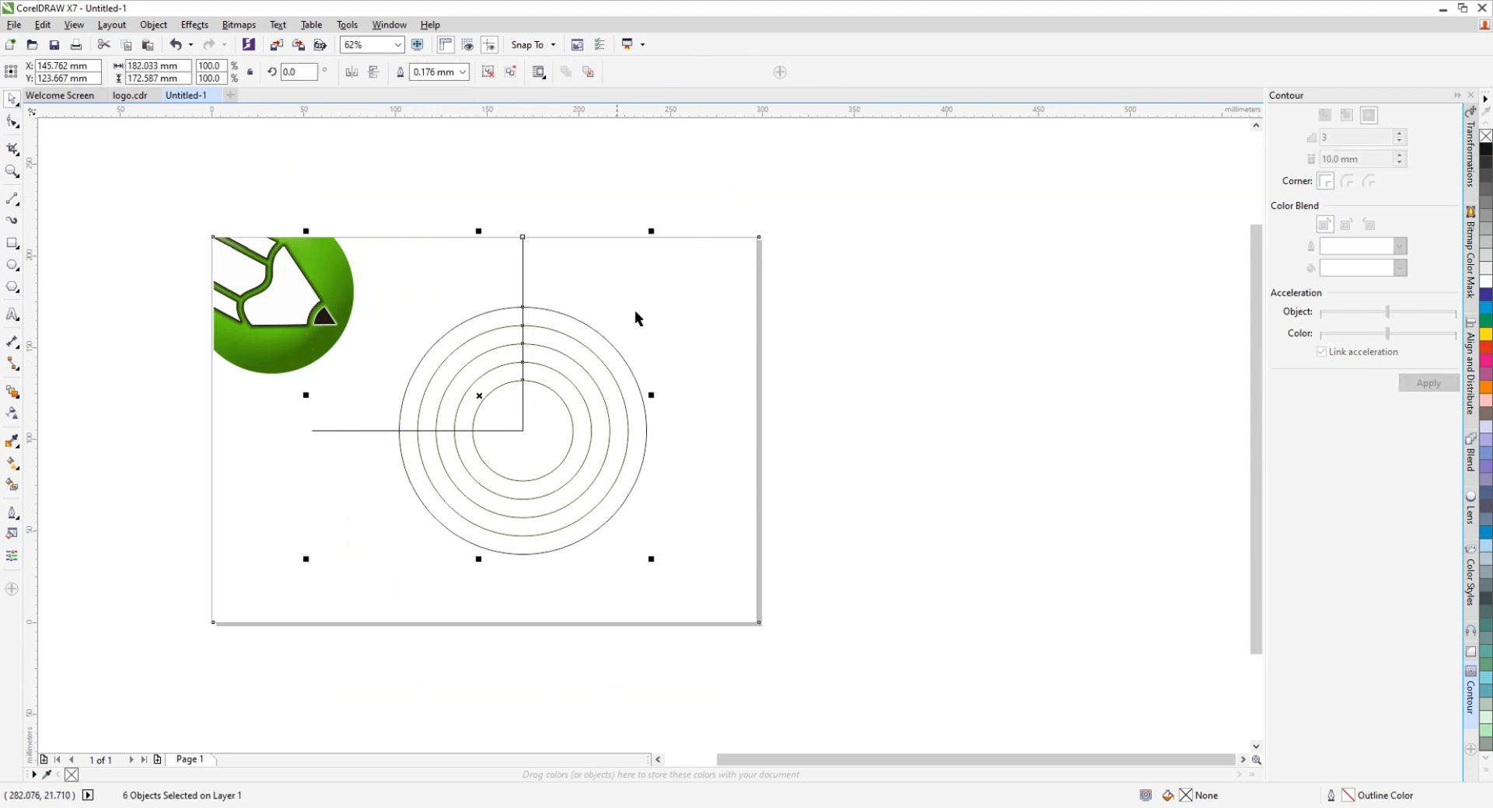
key(ctrl+g)
Smart-fill alternating segments dark purple: three-quarter sections of the centre disc, third and outer rings, and upper-left quarters of the rings between
click(13, 486)
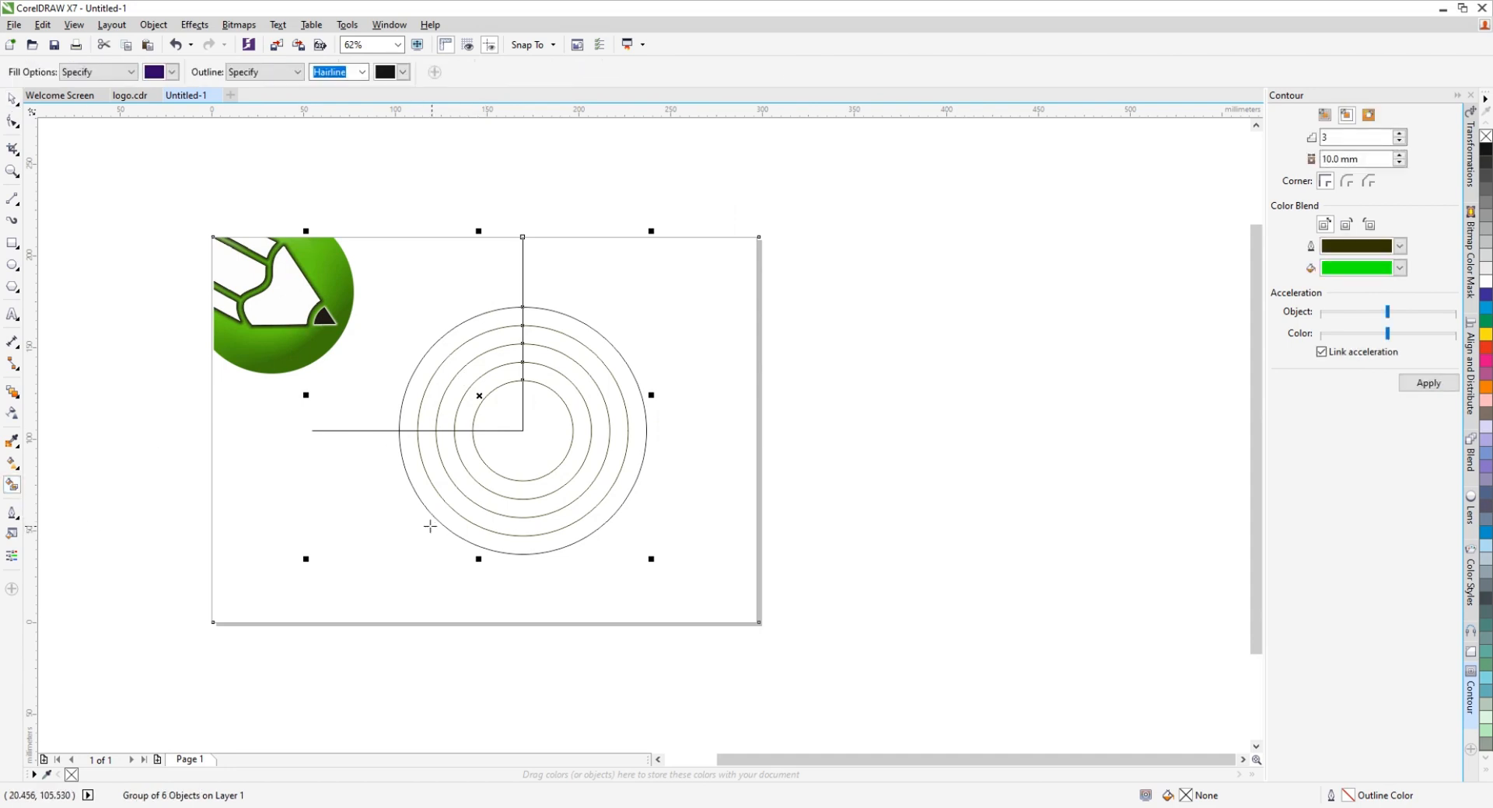
click(537, 445)
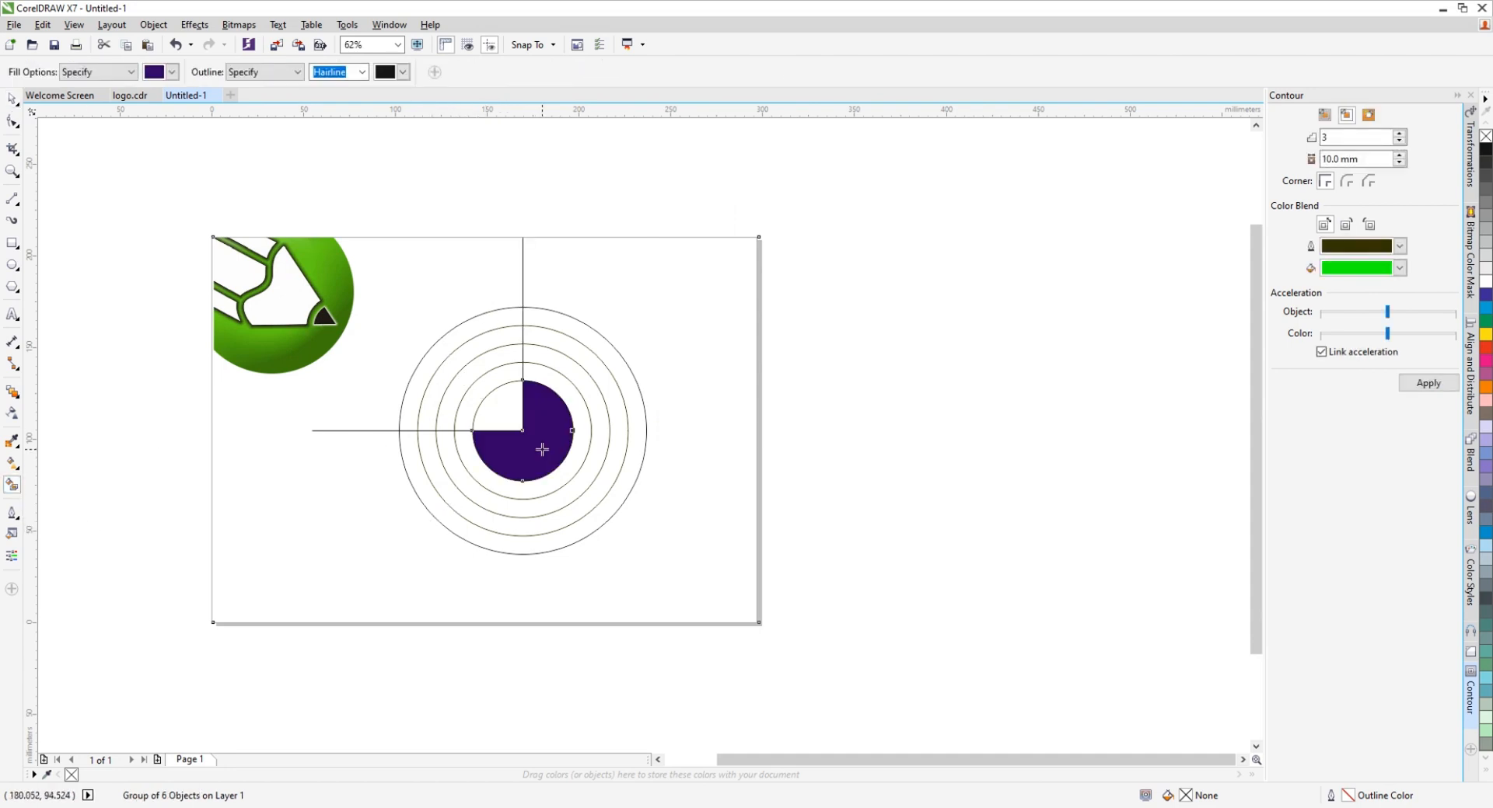
click(482, 388)
click(573, 365)
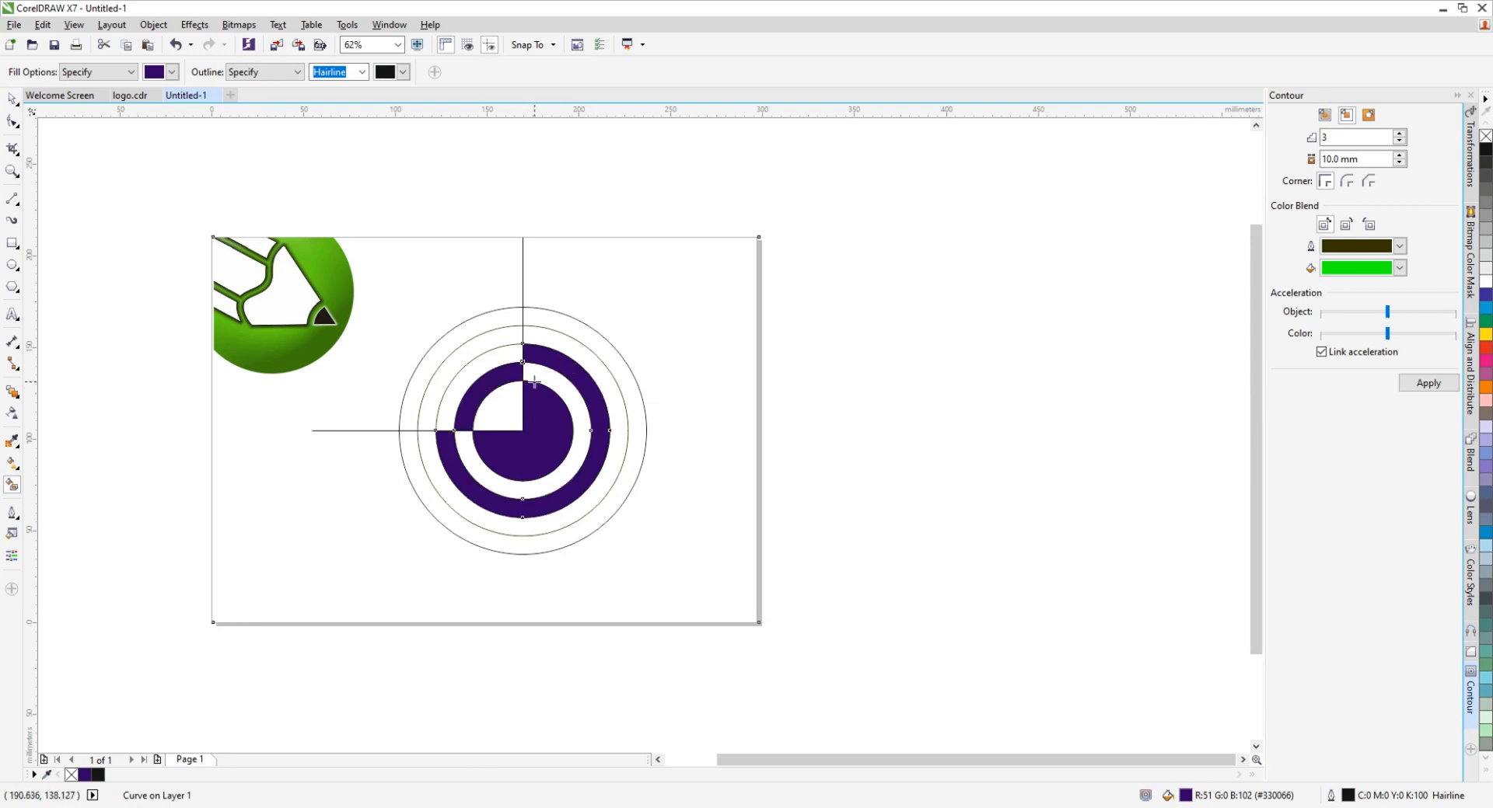
click(503, 333)
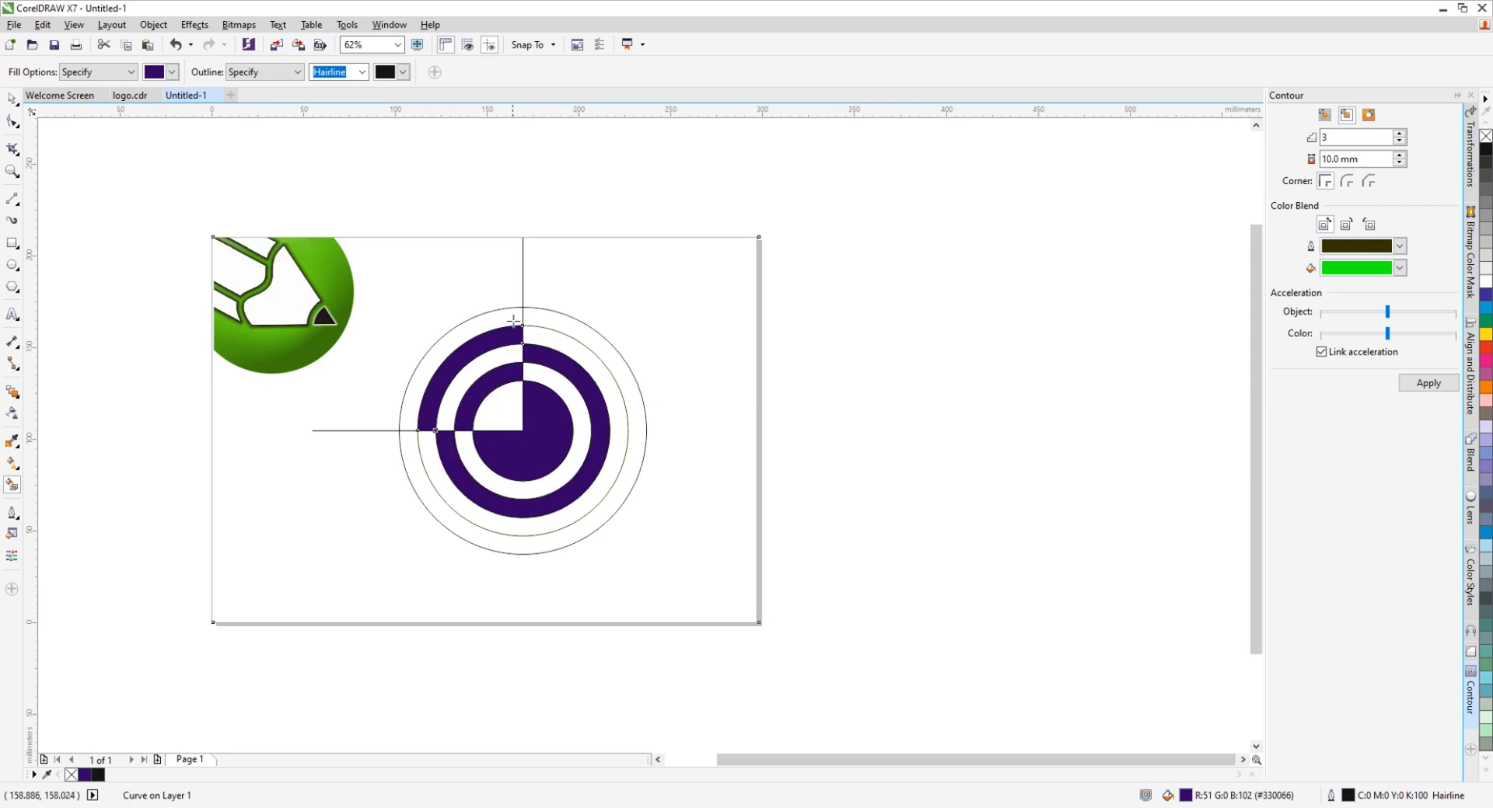
click(536, 316)
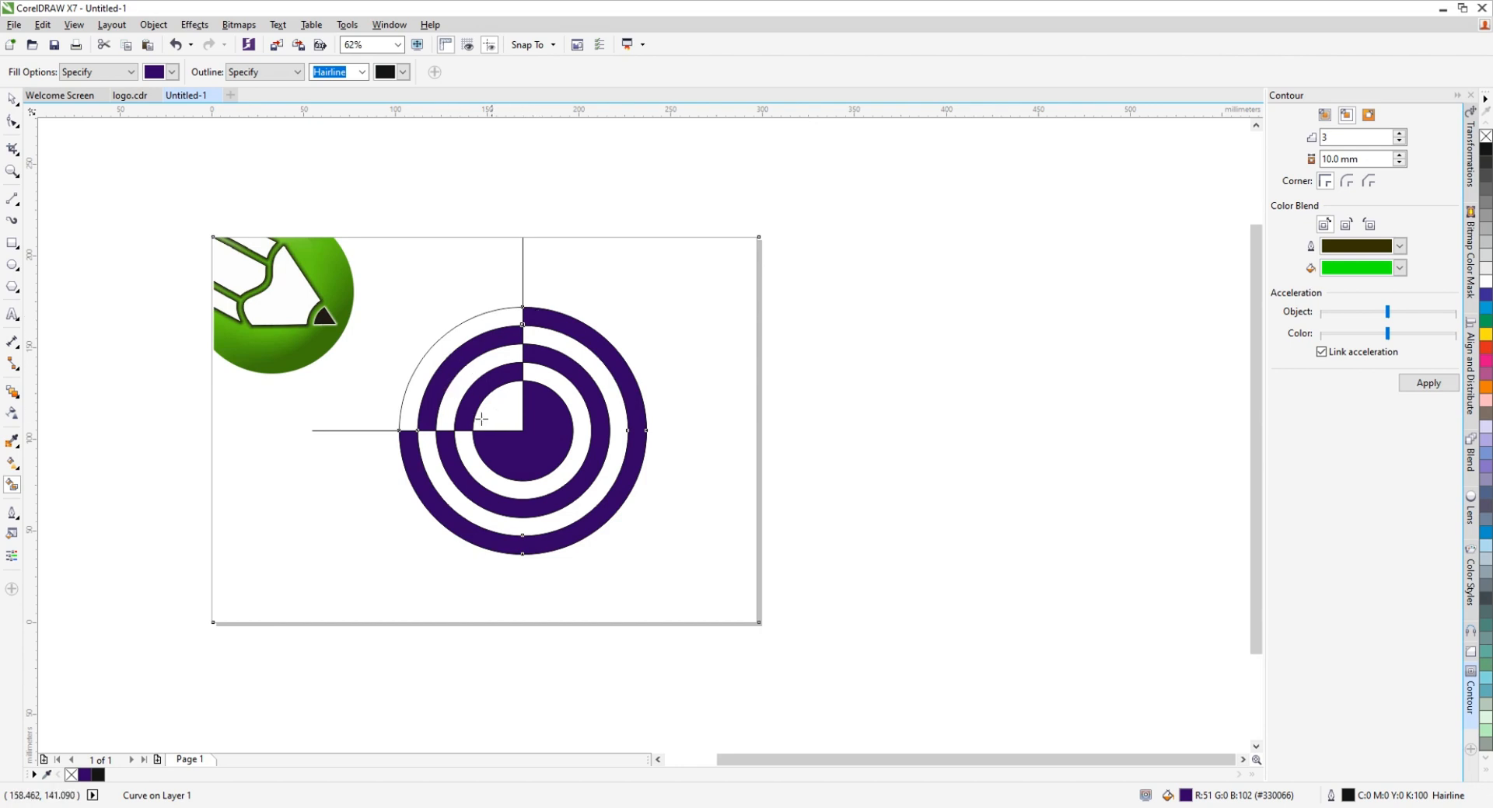
Delete the grouped outline circles and right-angled line from behind the purple segments
click(12, 99)
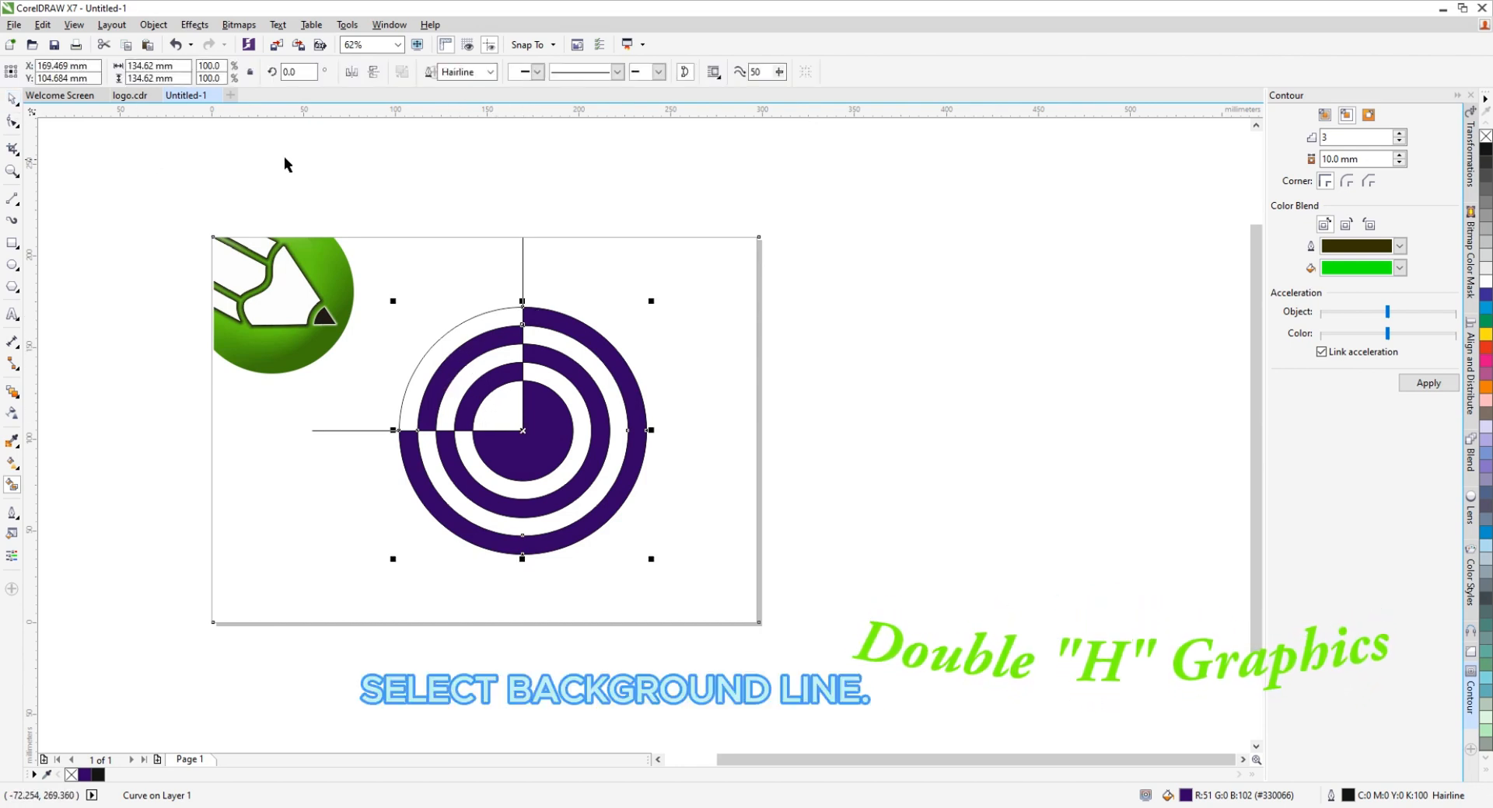
click(380, 135)
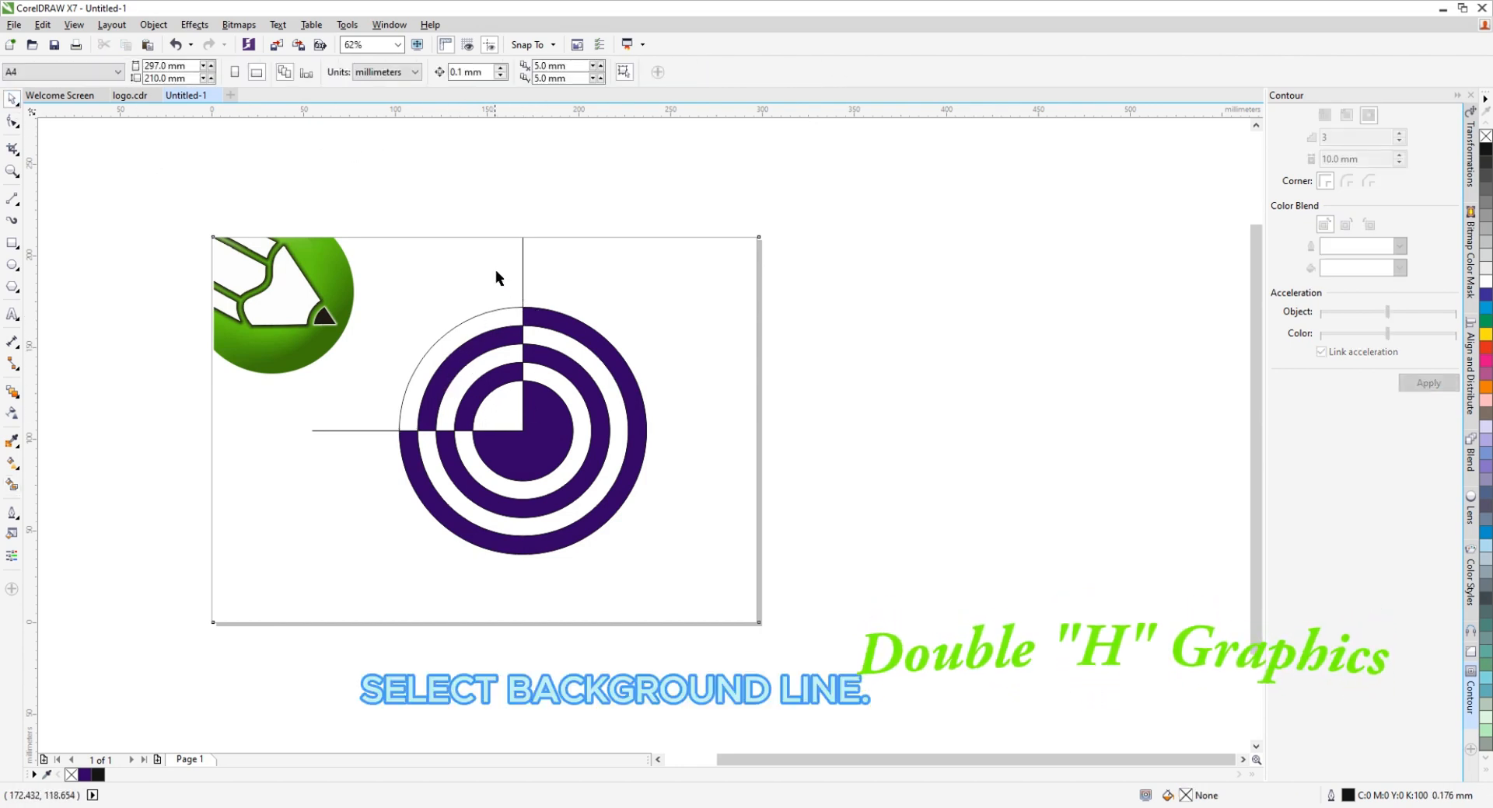
click(524, 251)
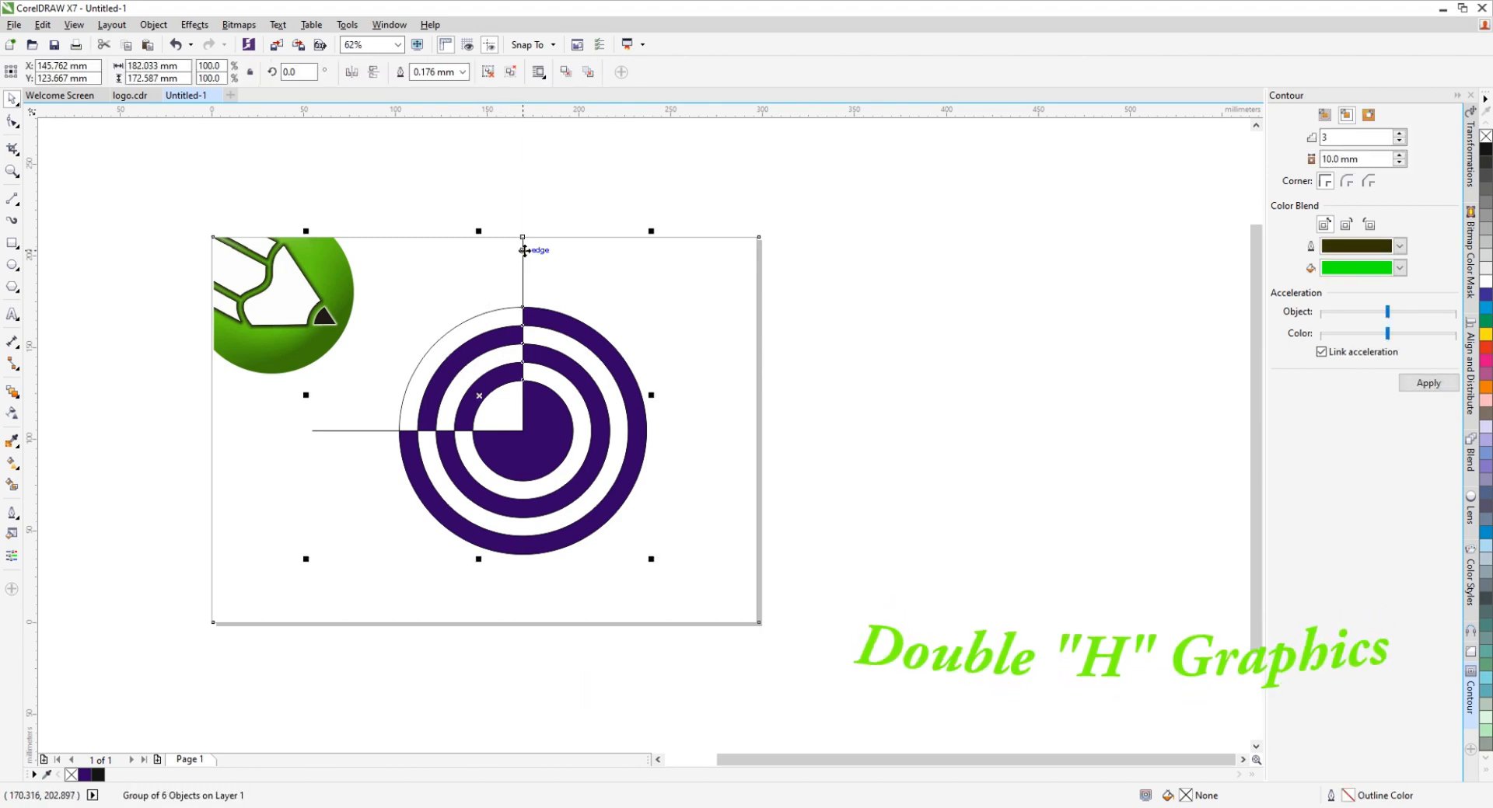
key(Delete)
Select all five purple segments and rotate them together by 135 degrees so the wedge opening faces down
drag(356, 203, 703, 588)
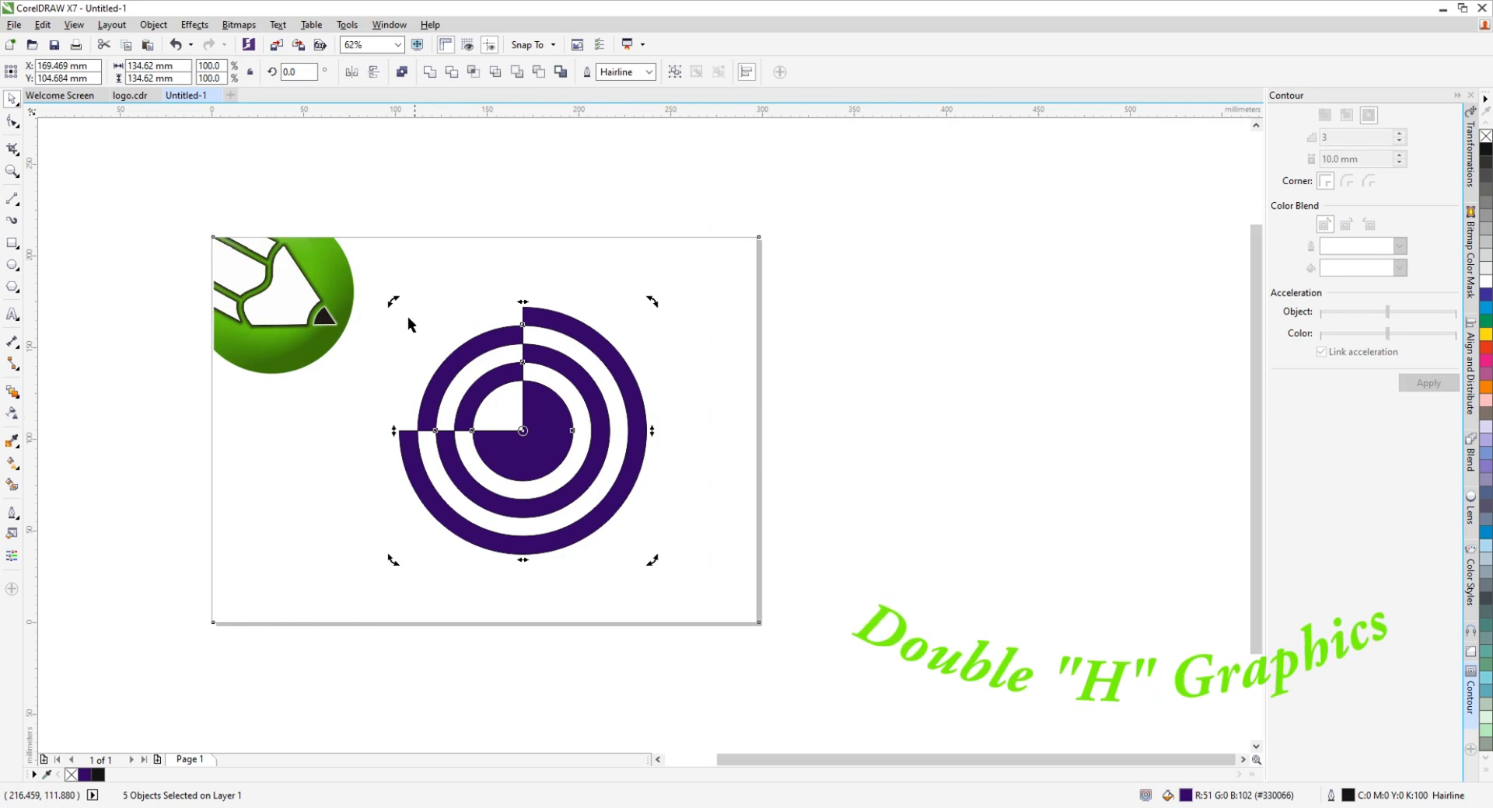
drag(393, 302, 521, 616)
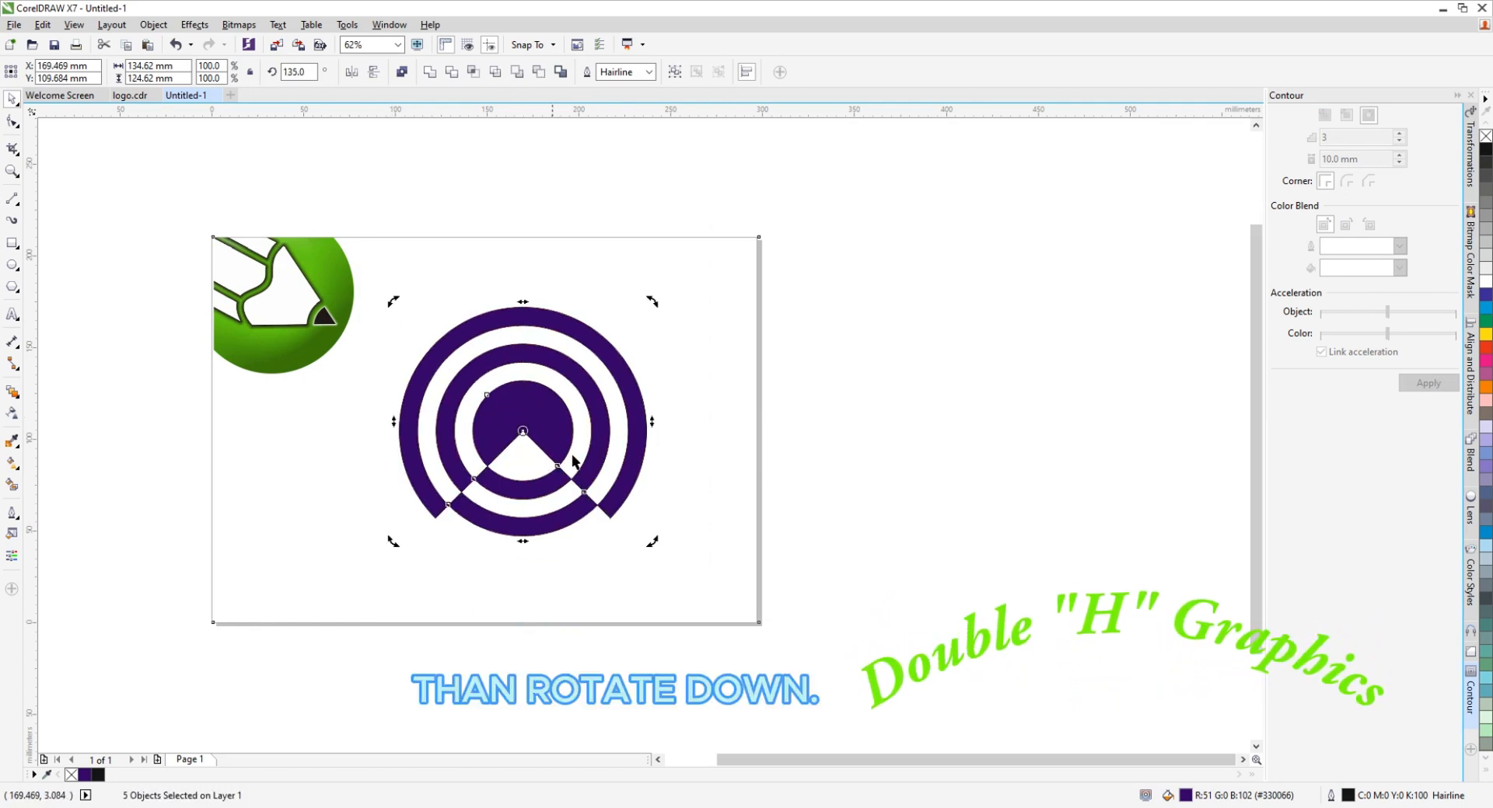
click(749, 450)
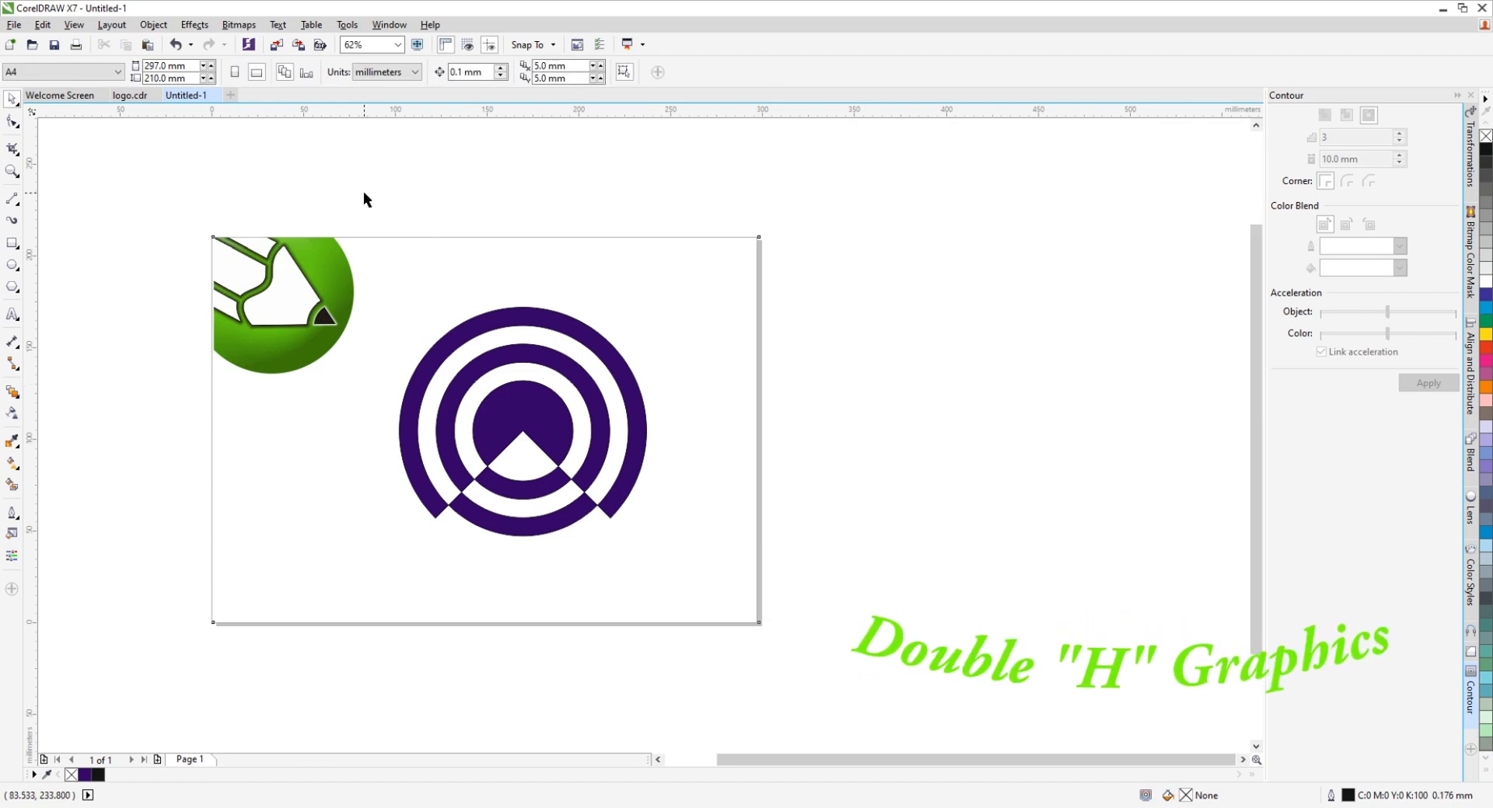
Combine the five purple segments into one curve and move it to about X 215.6 mm, Y 115.2 mm
drag(363, 195, 696, 578)
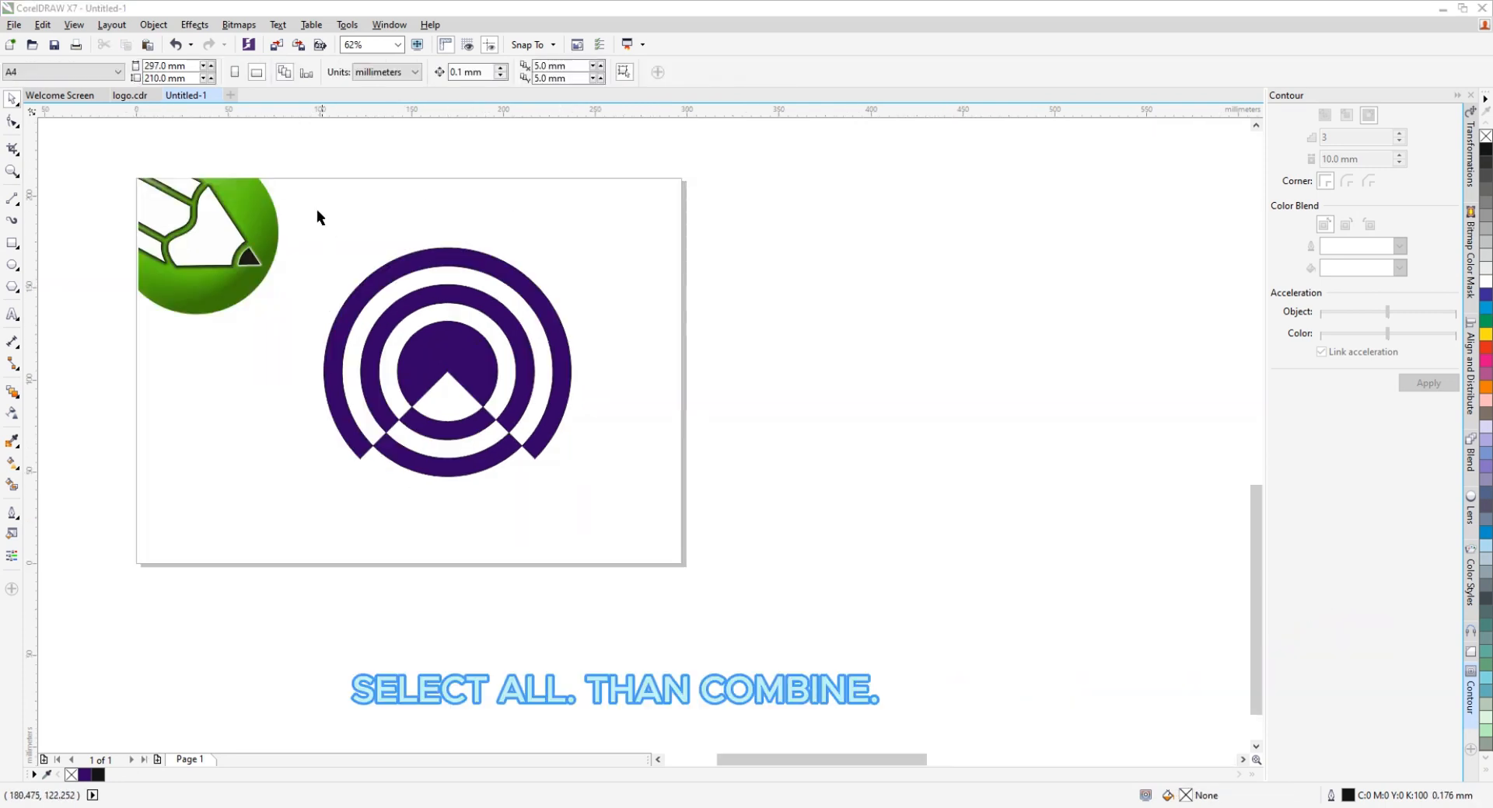
drag(303, 166, 633, 526)
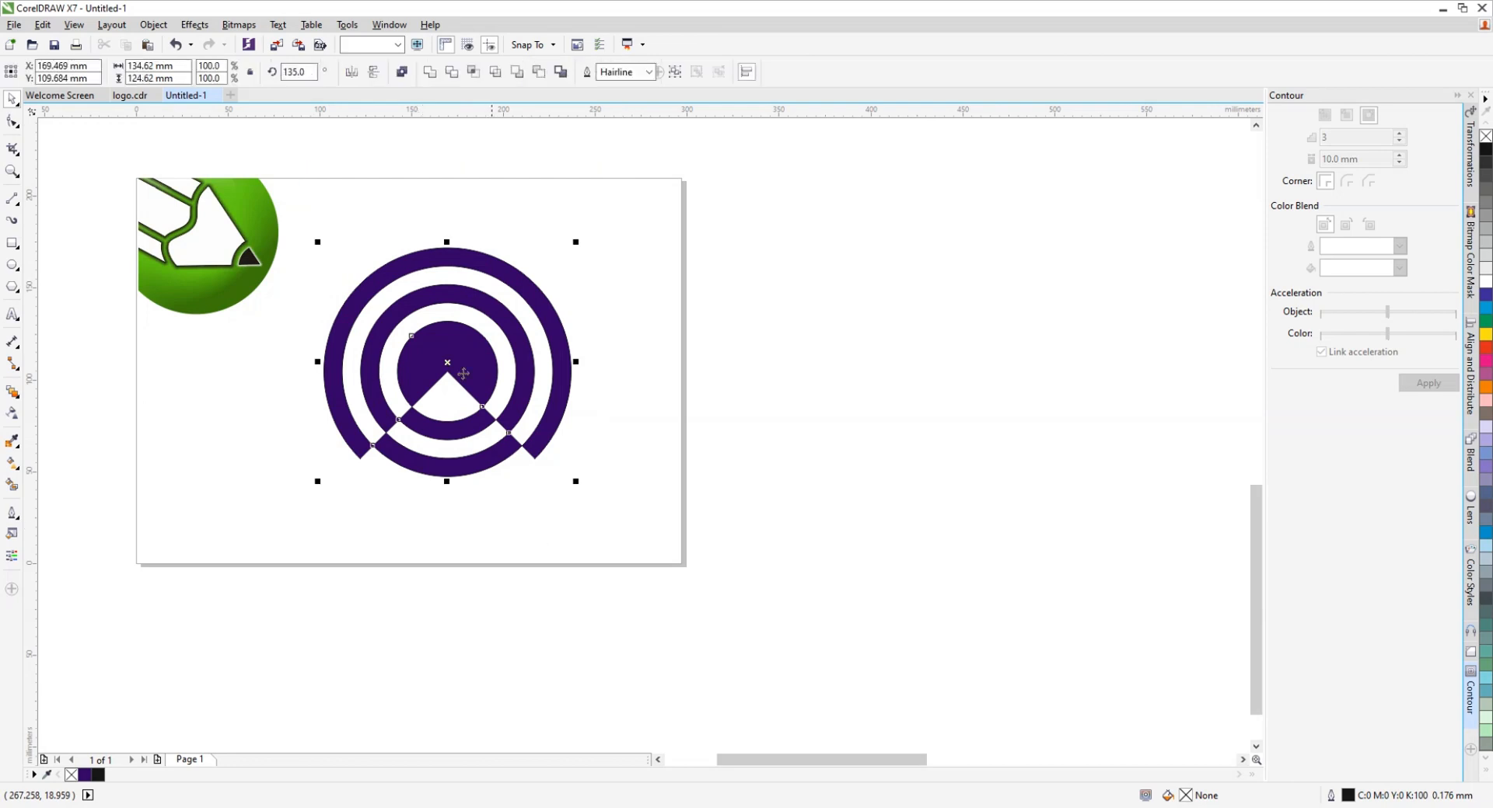
click(402, 73)
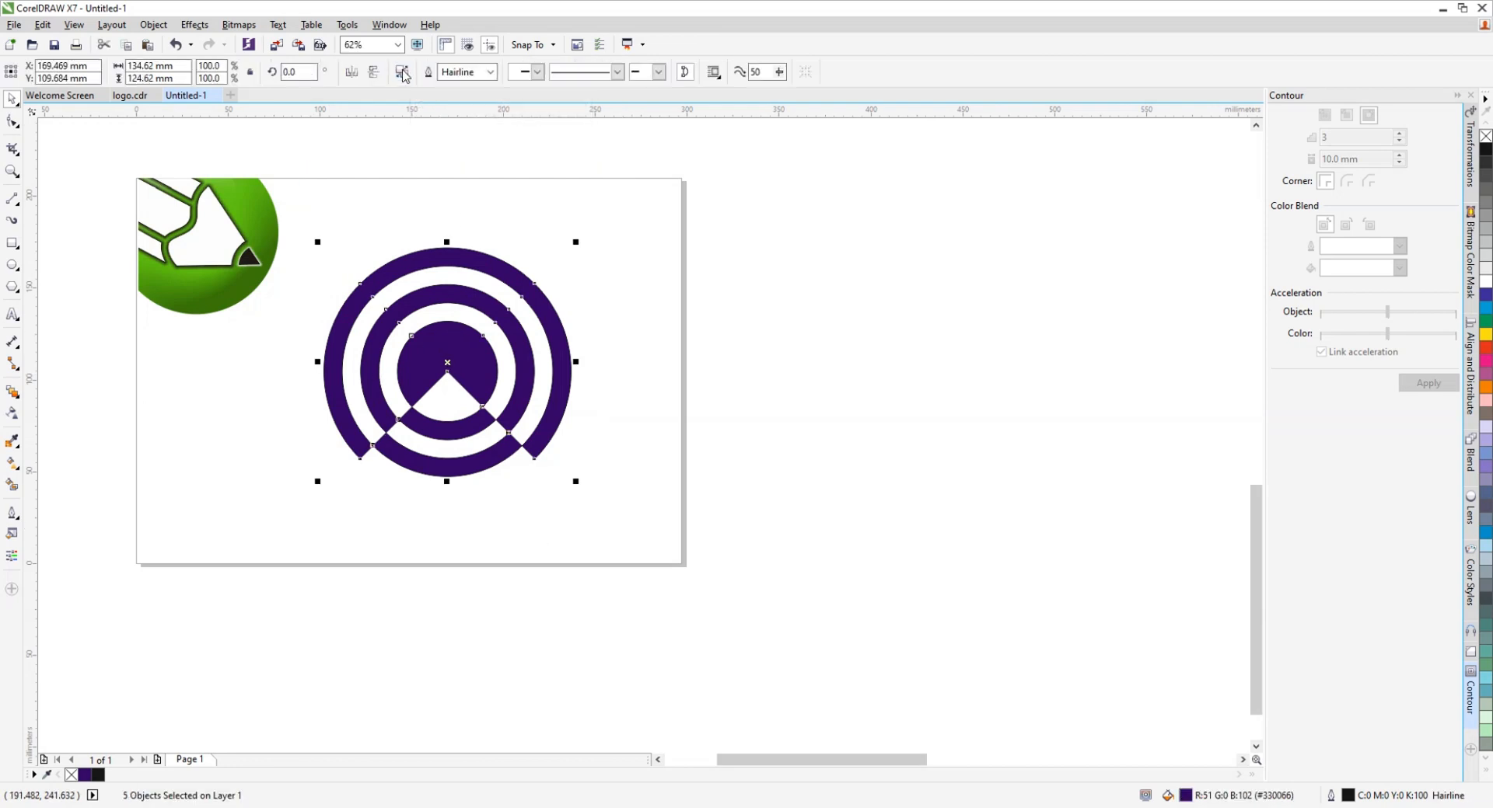
drag(454, 343, 539, 333)
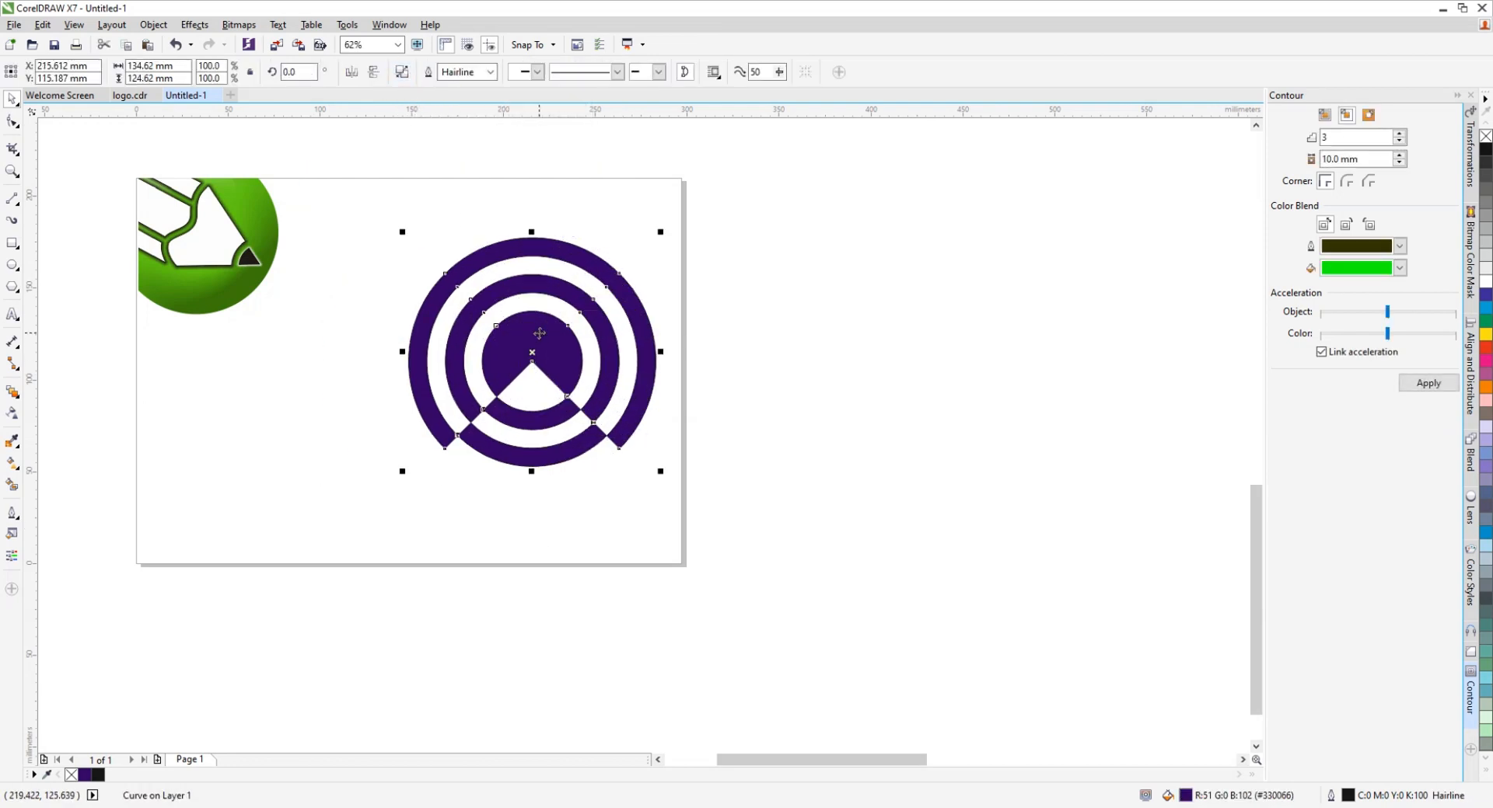
Extrude the combined purple shape straight downward and switch the extrusion to a parallel type
click(13, 392)
click(53, 477)
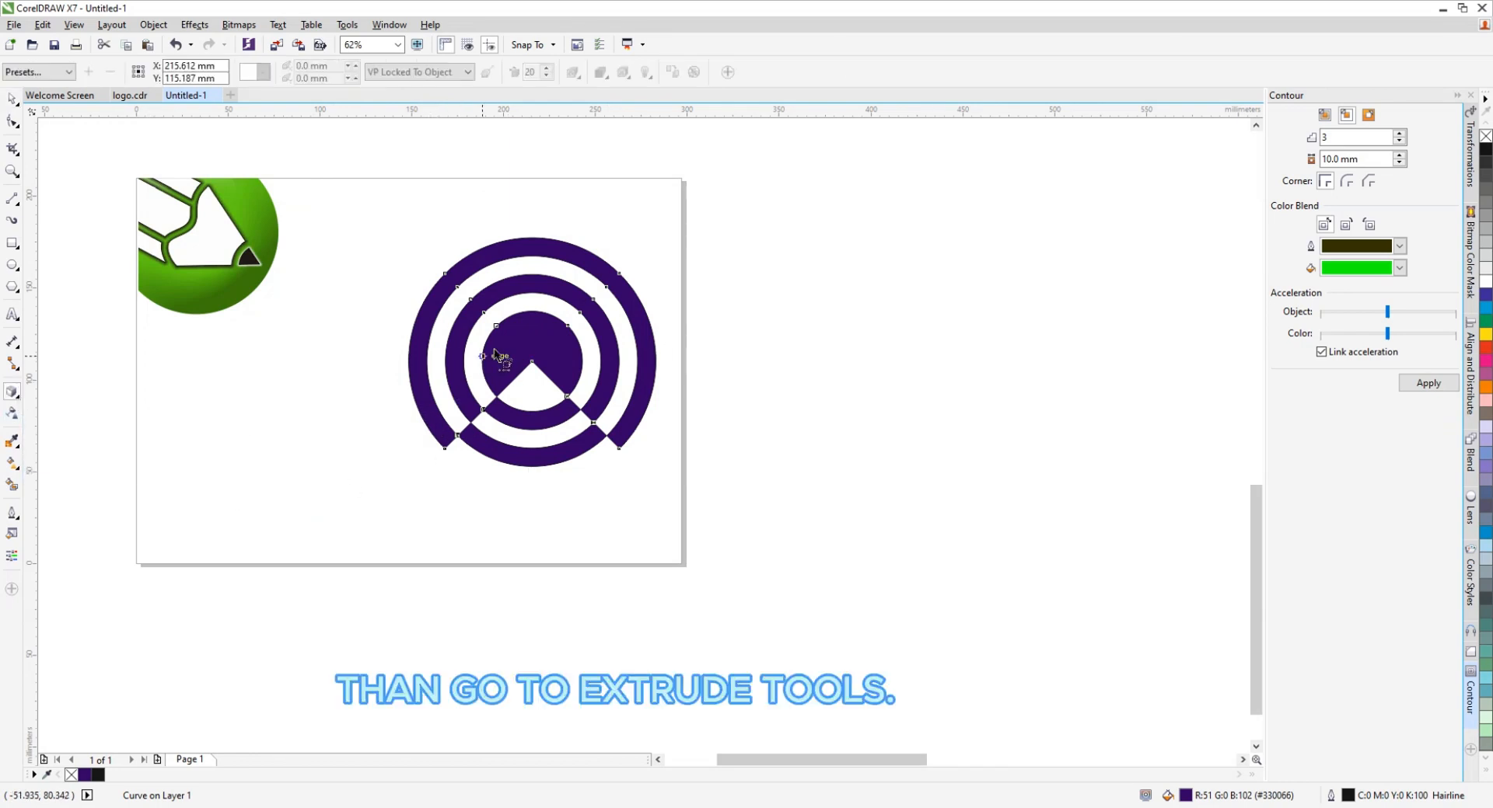
drag(532, 352, 529, 430)
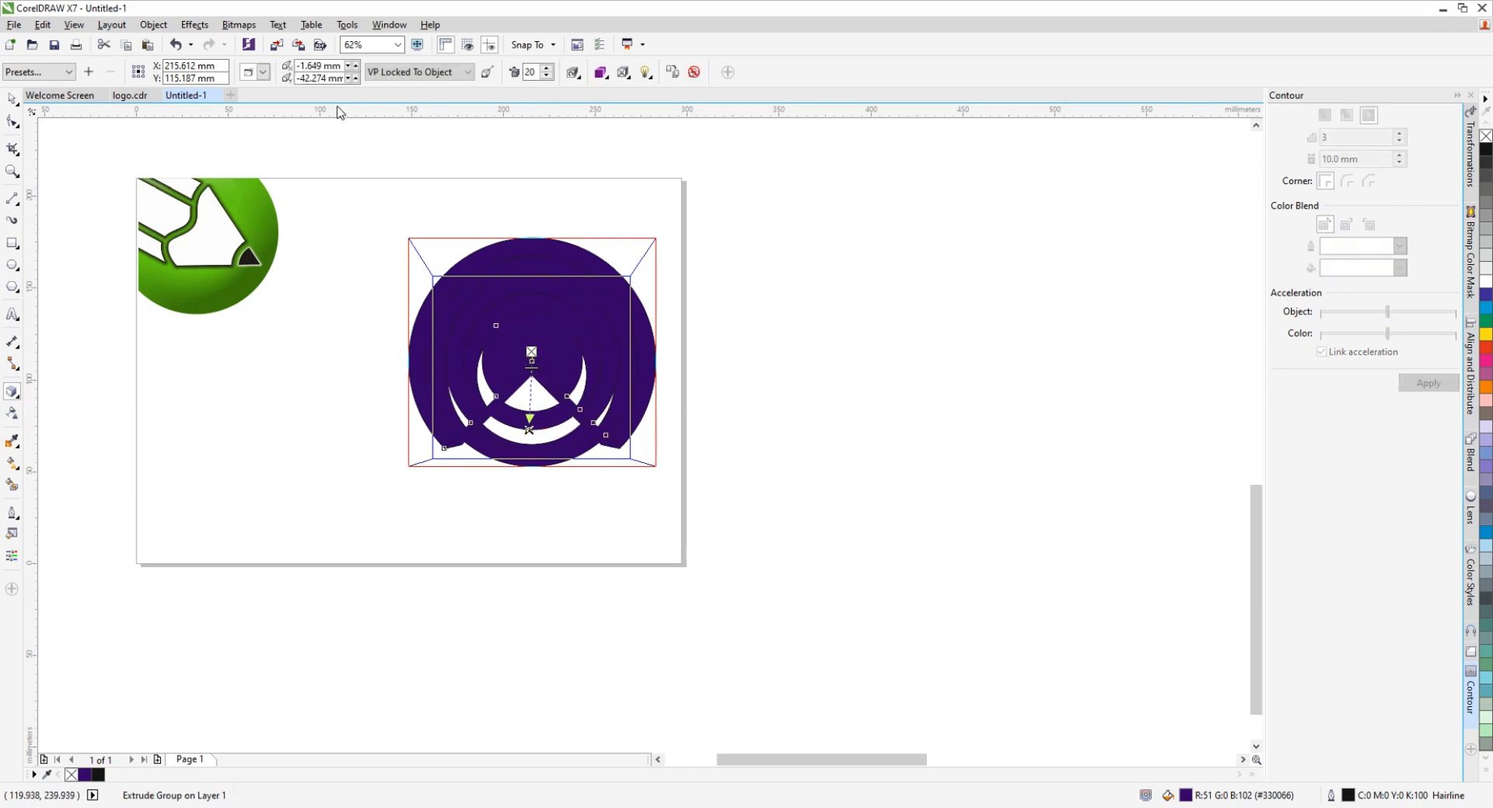
click(487, 72)
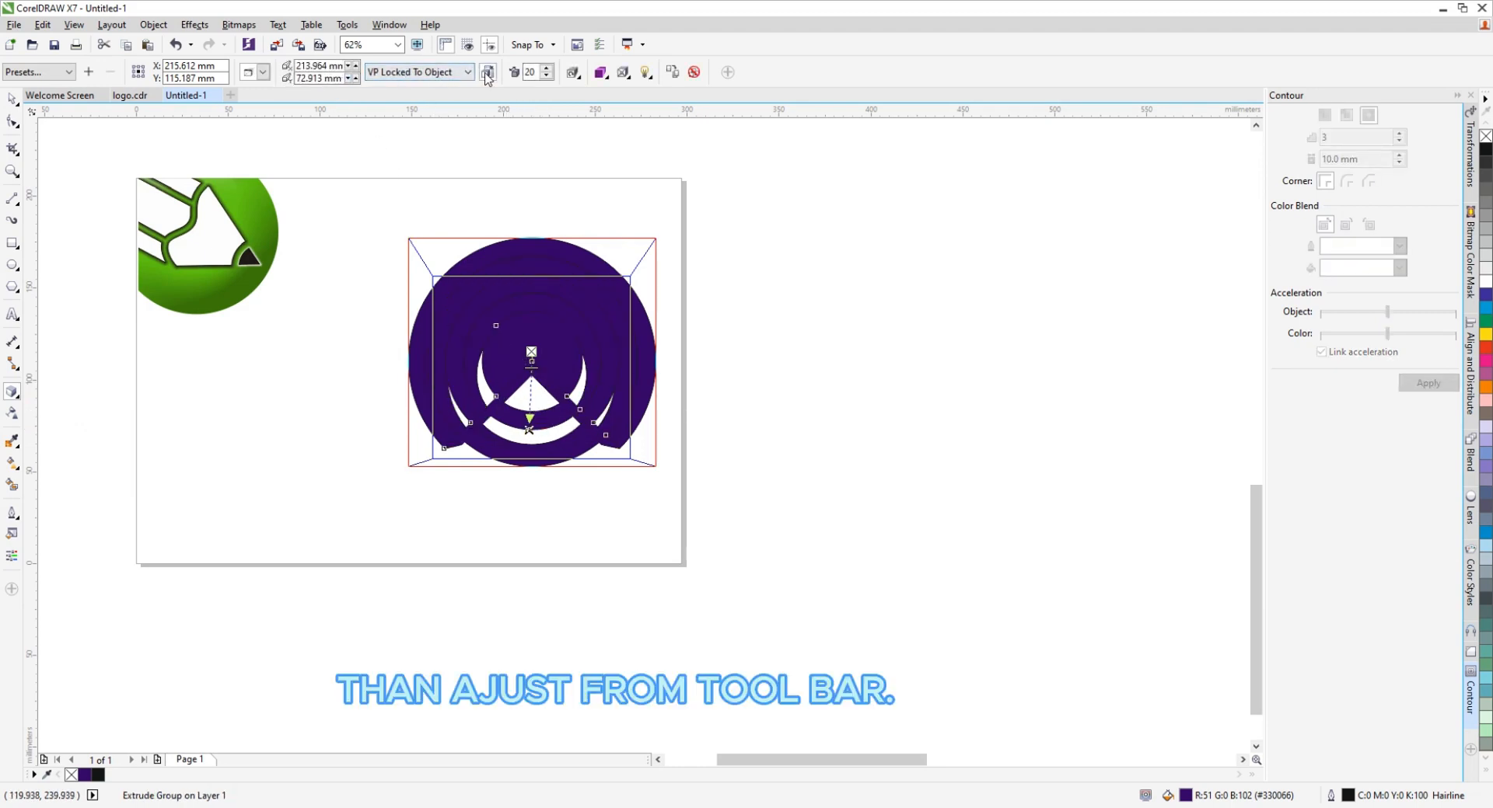
click(263, 72)
click(279, 119)
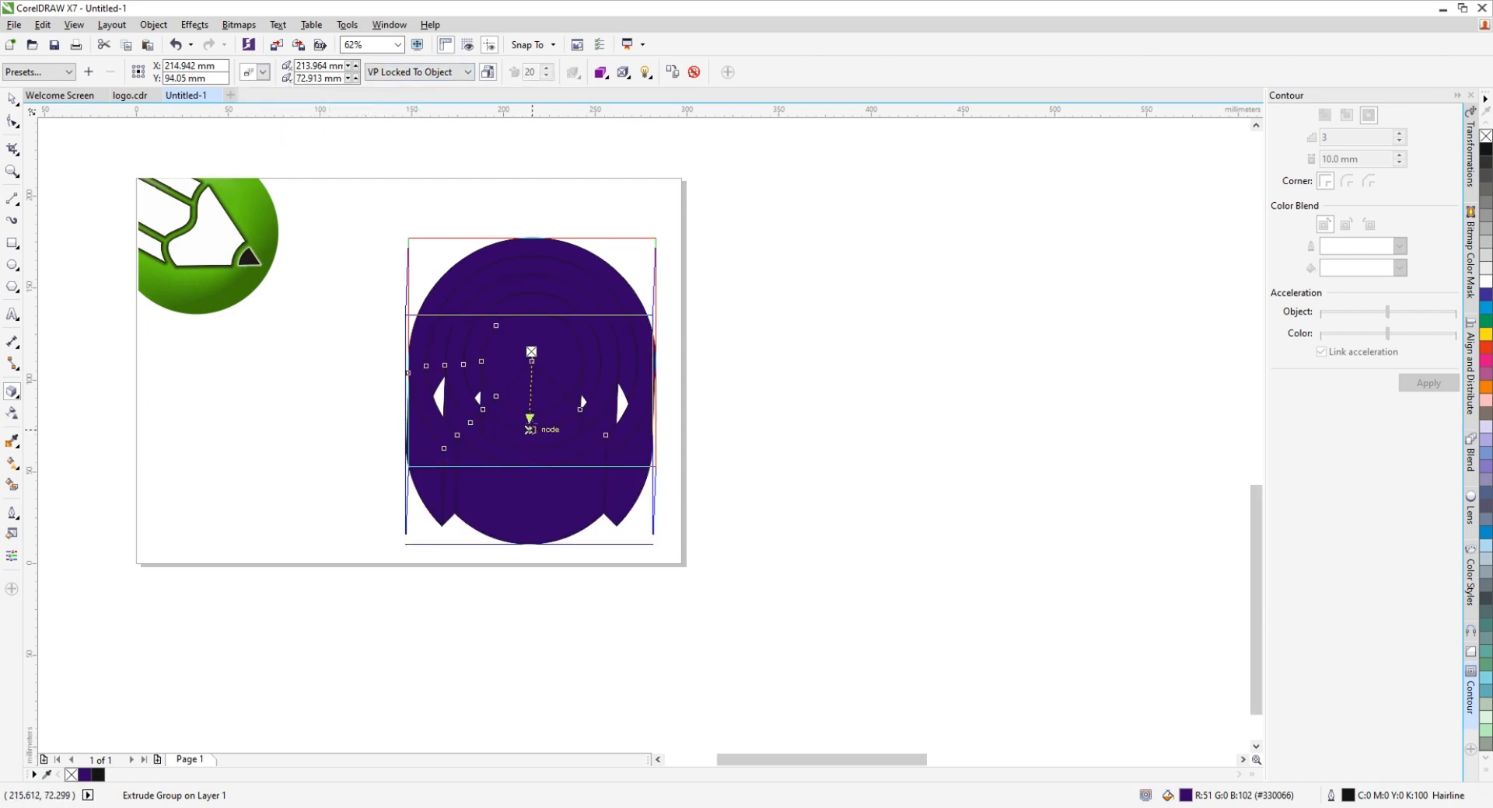
Shorten the extrusion by moving its vanishing point to about X 214.3 mm, Y 110 mm, just below the shape's centre
drag(529, 420, 532, 379)
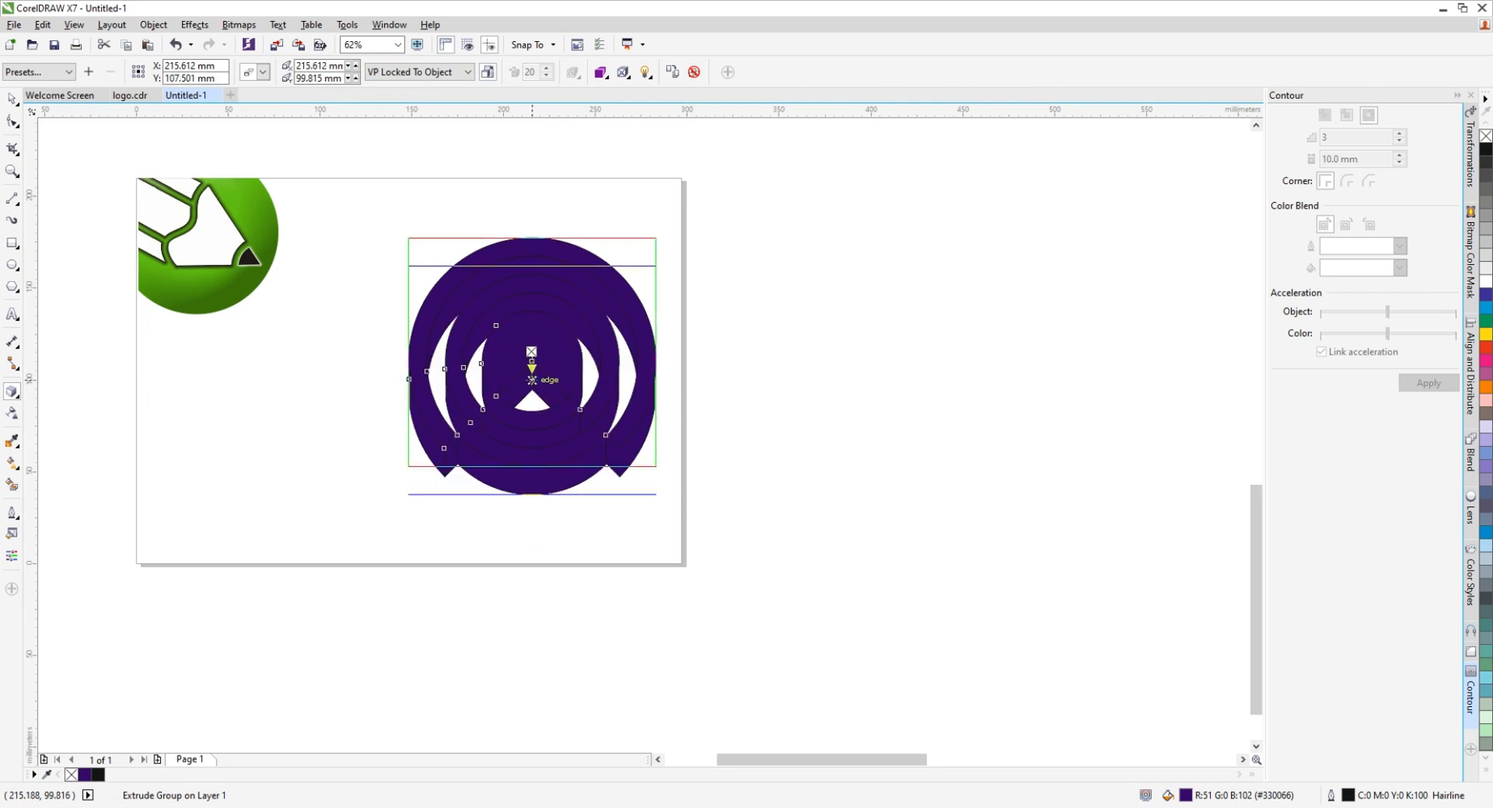
scroll(532, 380, up, 2)
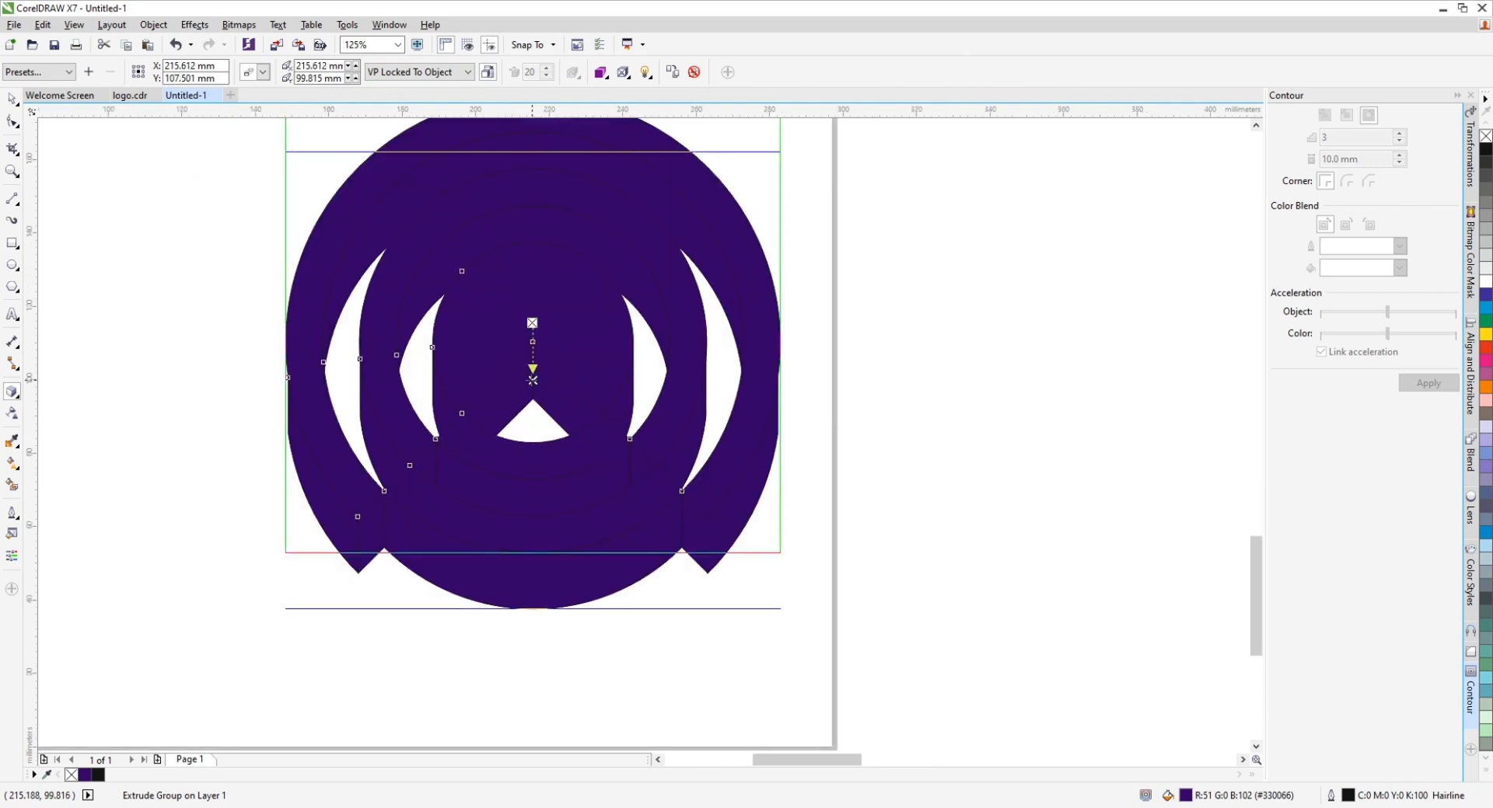
mouse_move(532, 380)
mouse_down()
mouse_move(560, 377)
mouse_move(509, 379)
mouse_move(525, 359)
mouse_up()
scroll(526, 359, up, 1)
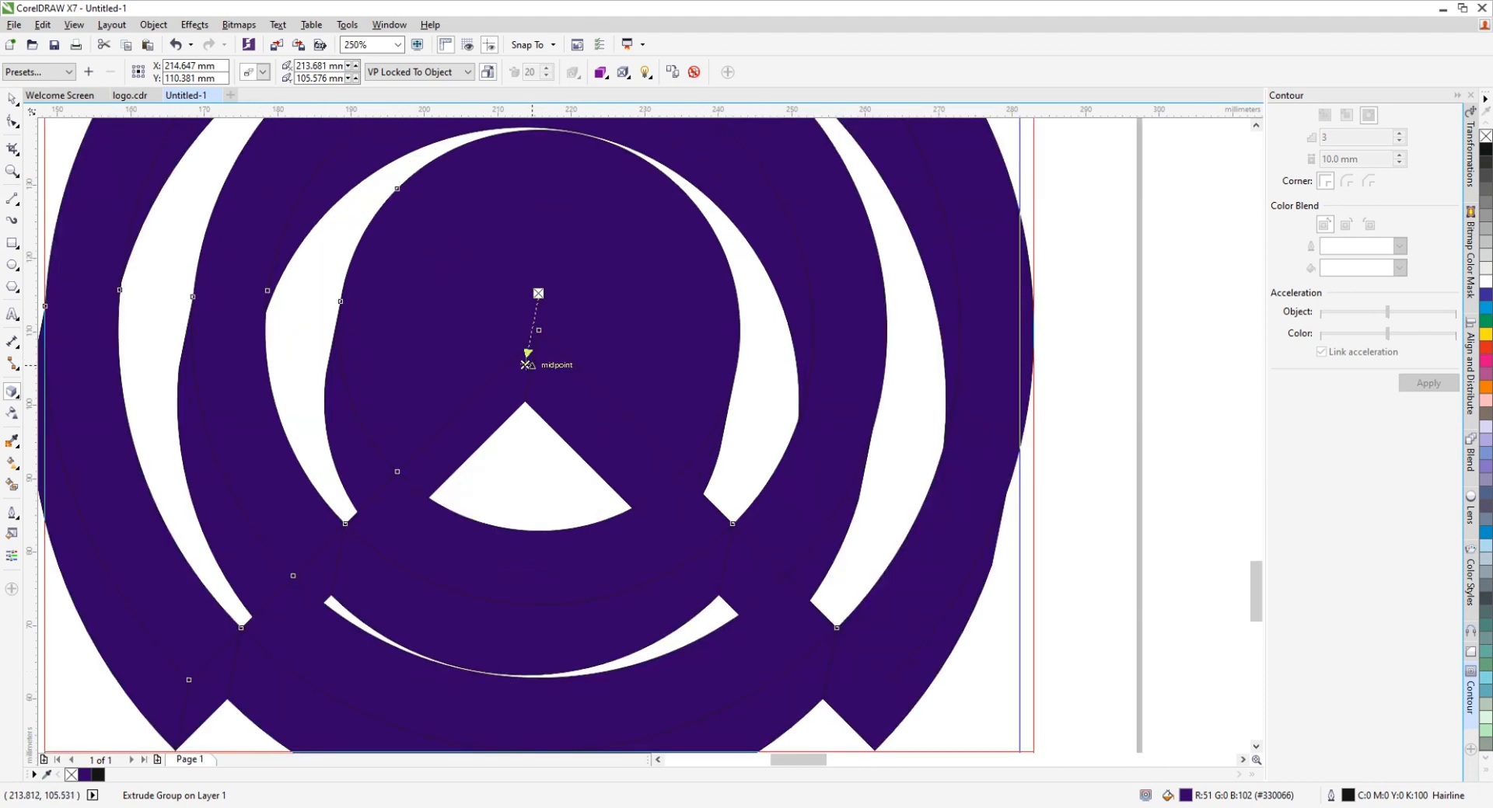
drag(525, 365, 530, 332)
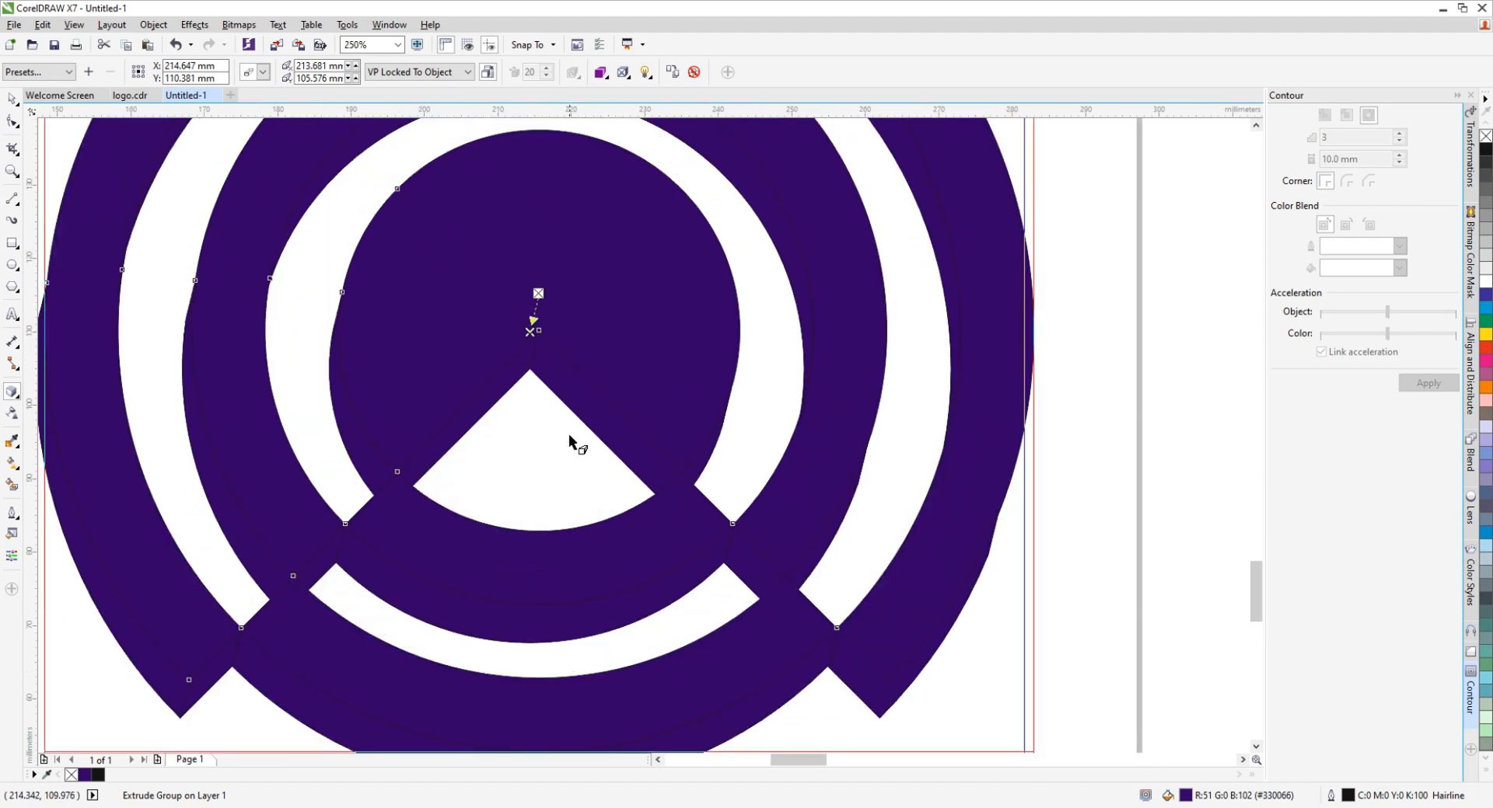
scroll(582, 370, down, 2)
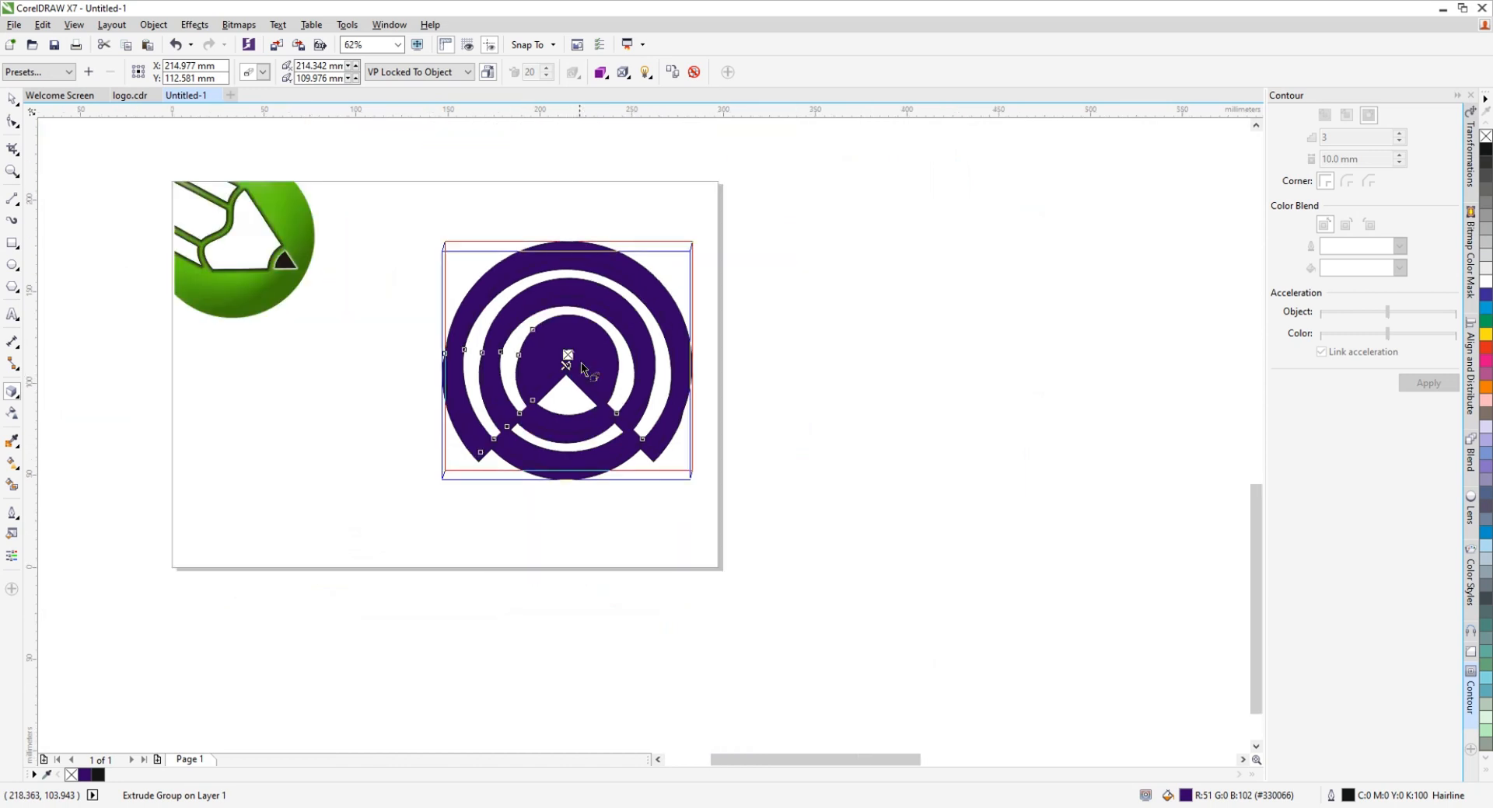
Break the extrude group apart and select the group of extruded side pieces
click(13, 99)
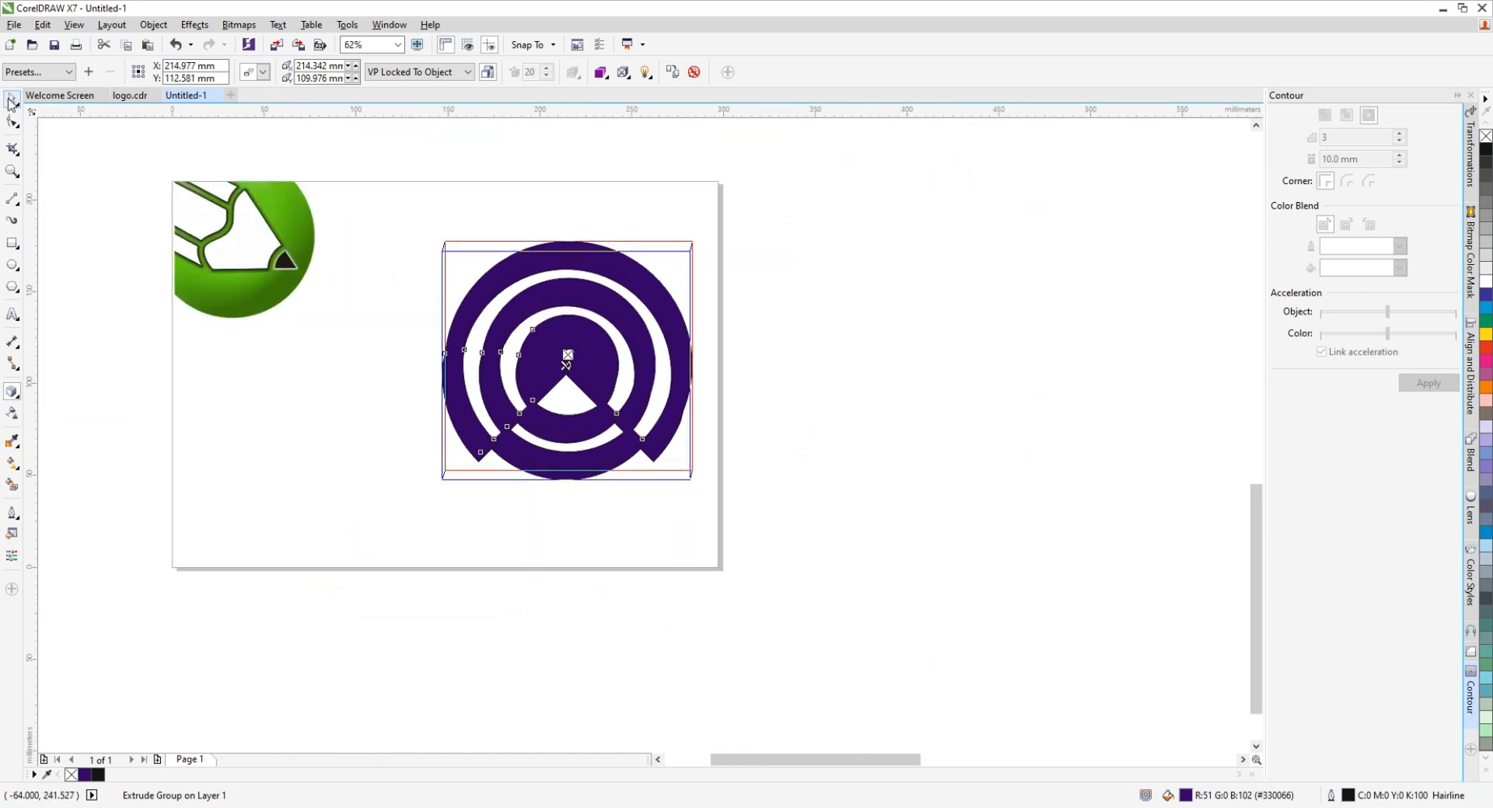
right_click(636, 269)
click(643, 244)
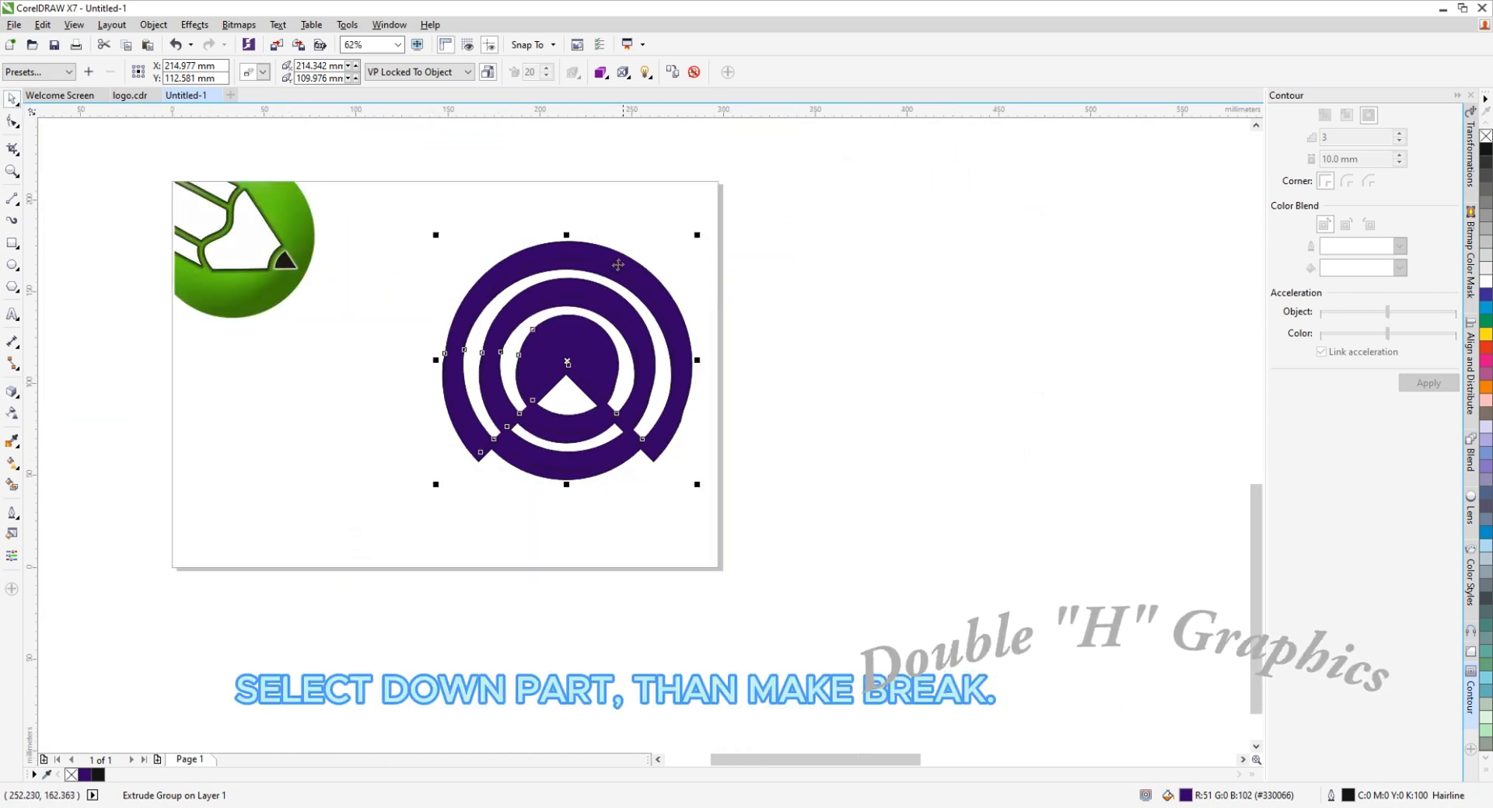
right_click(604, 274)
click(619, 299)
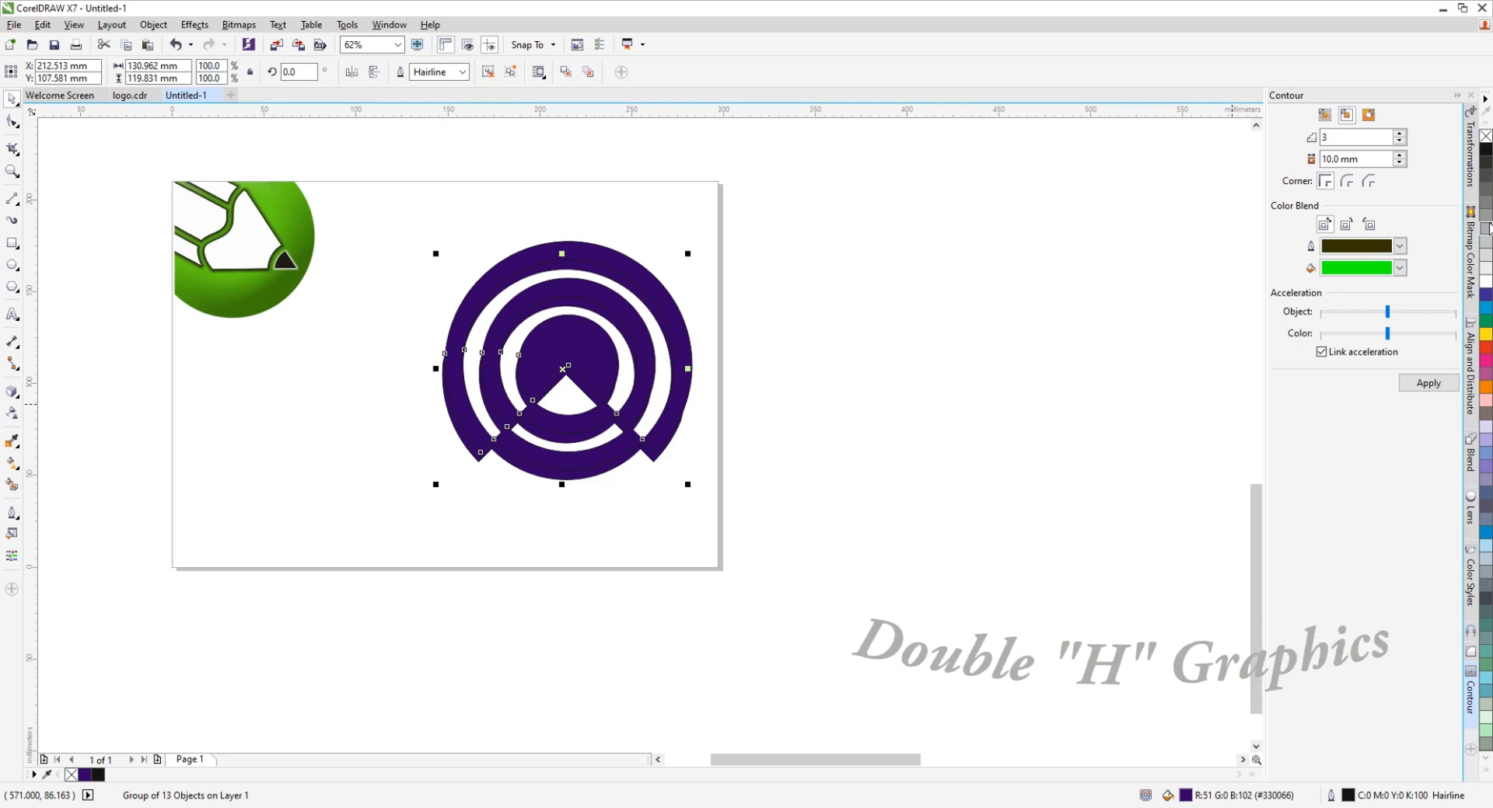
Fill the extruded side pieces with 50% black
click(1487, 226)
click(1488, 222)
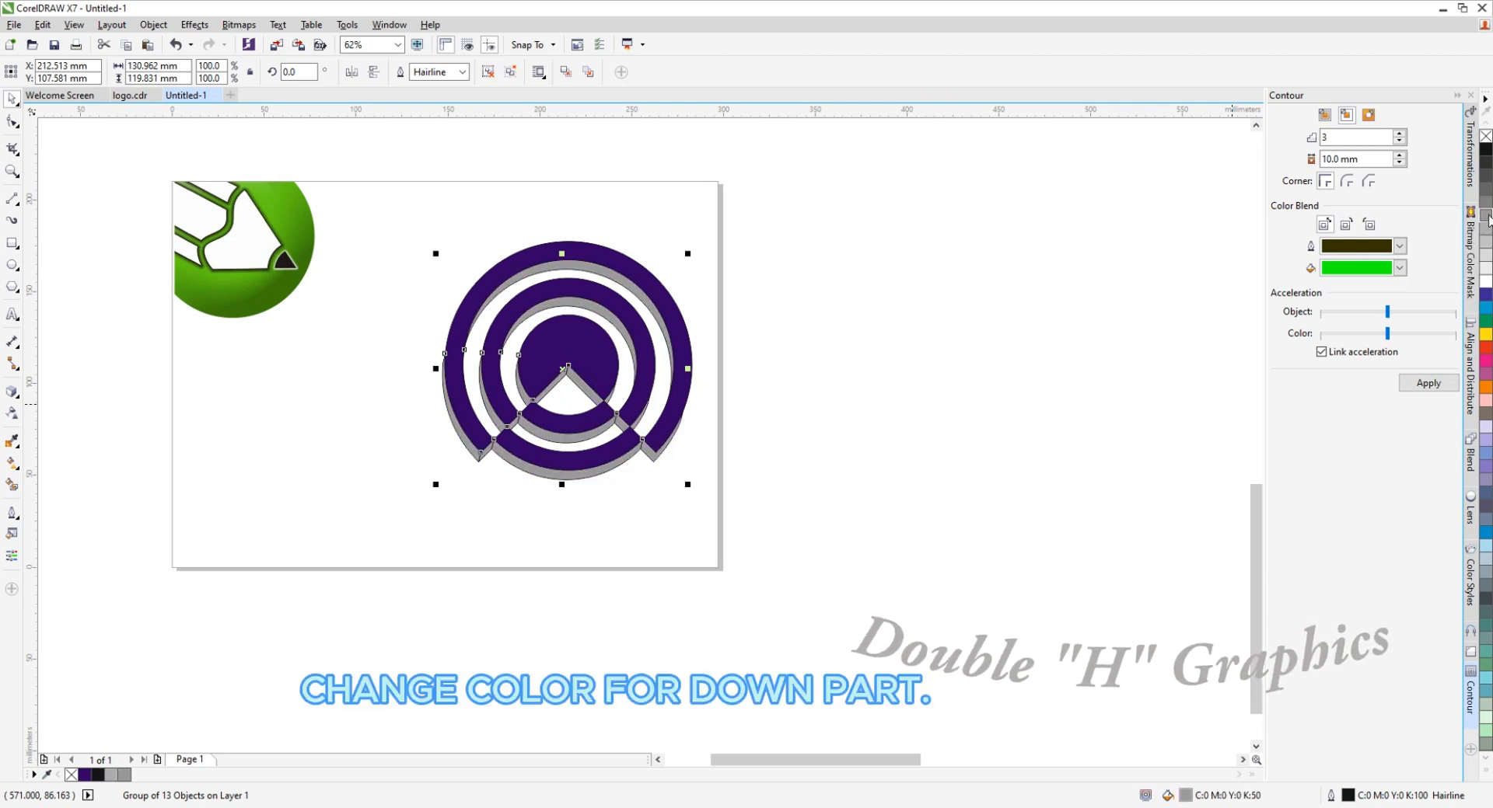
click(455, 159)
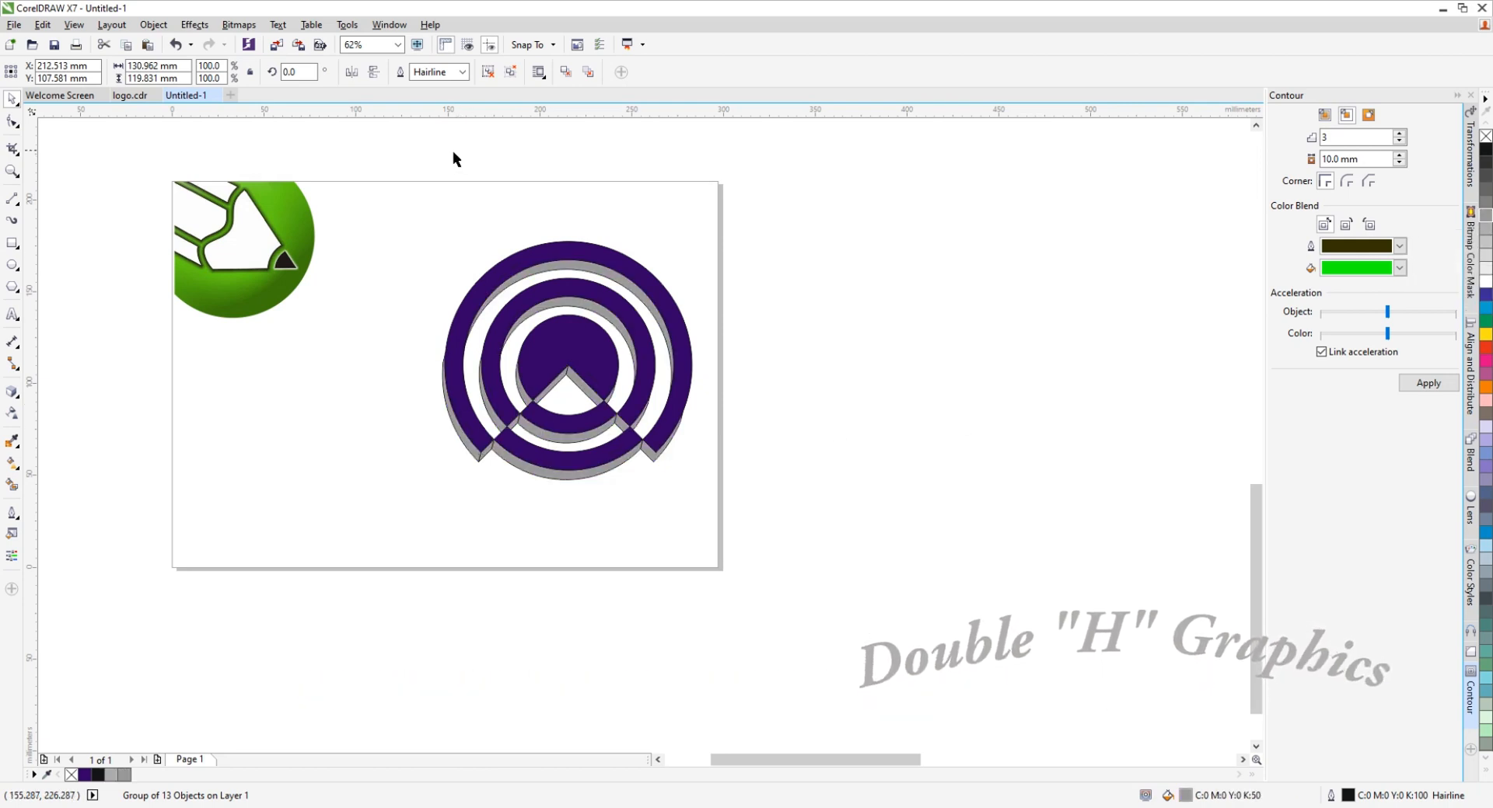
Remove the outlines from the purple shape and its grey side pieces, keeping their fills
drag(420, 161, 774, 550)
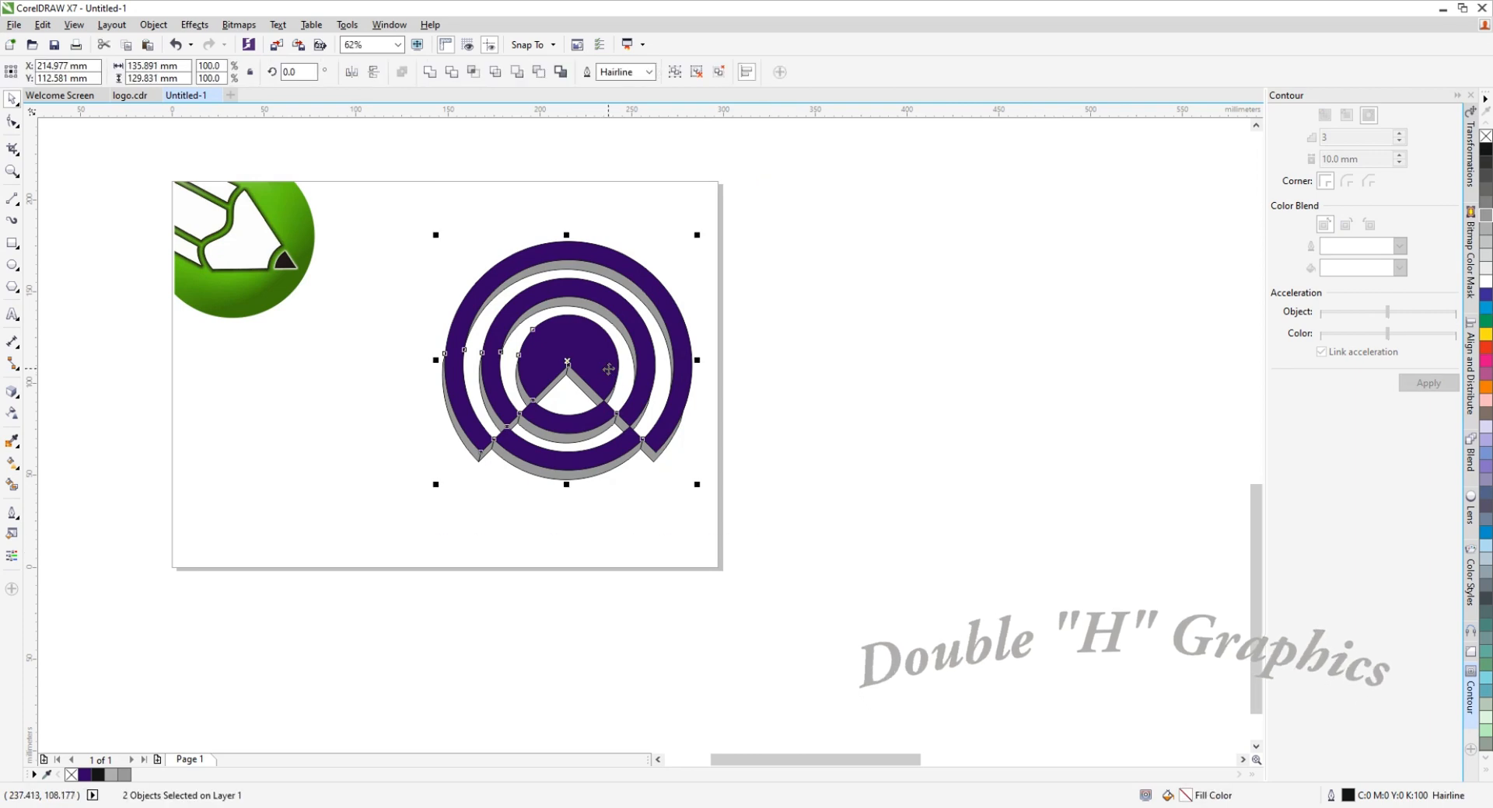
right_click(609, 369)
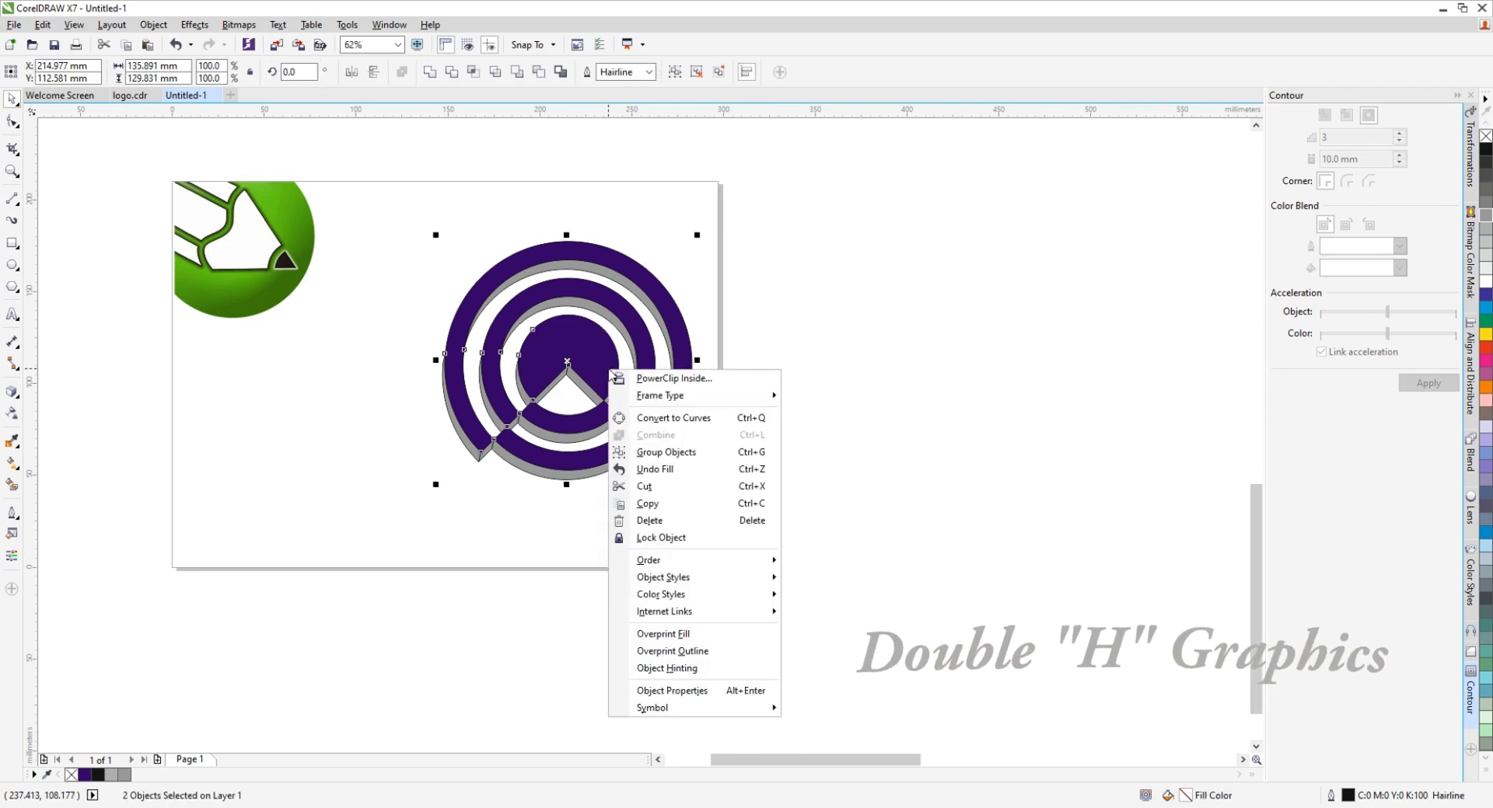
click(1485, 139)
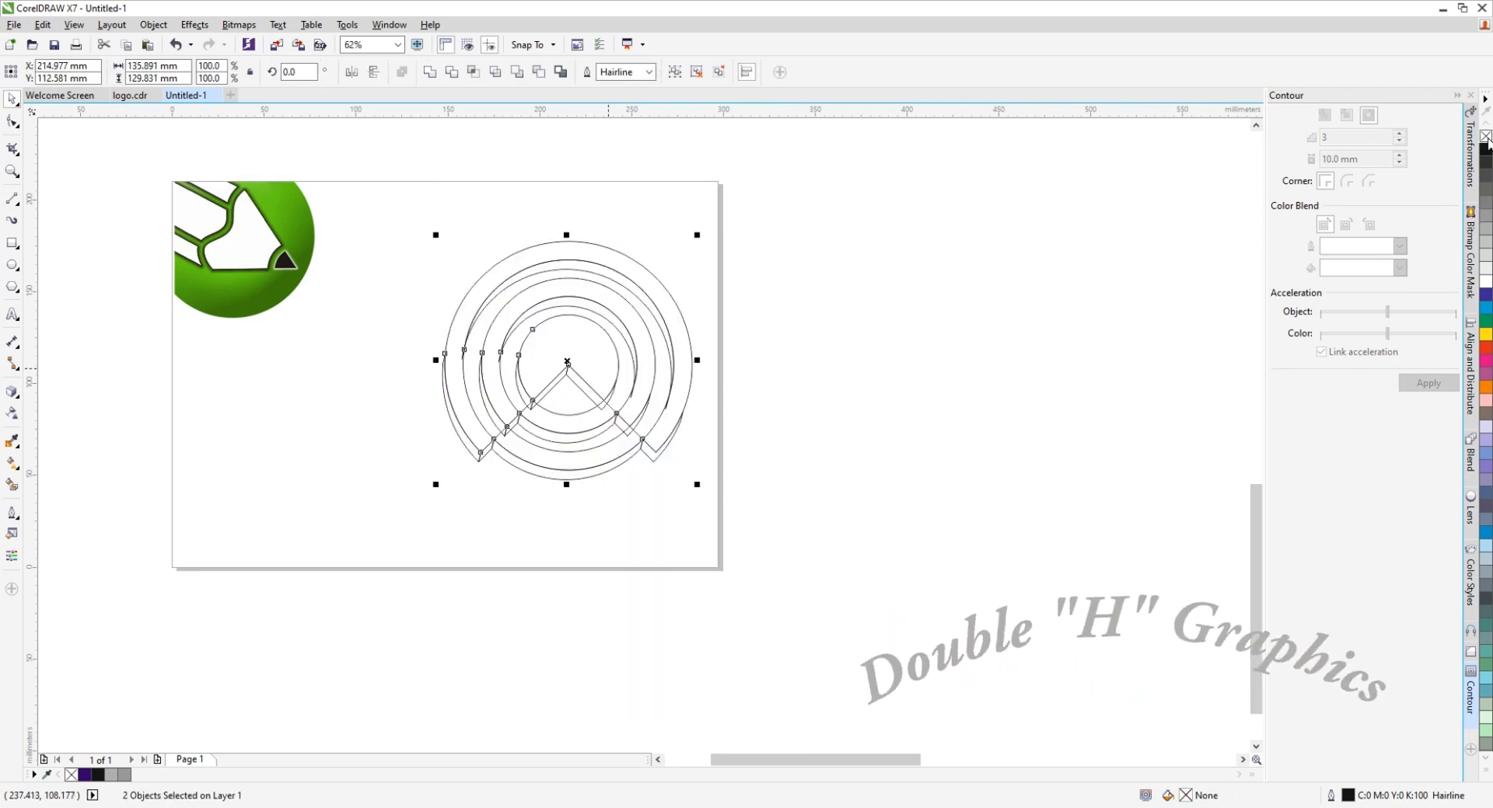
key(ctrl+z)
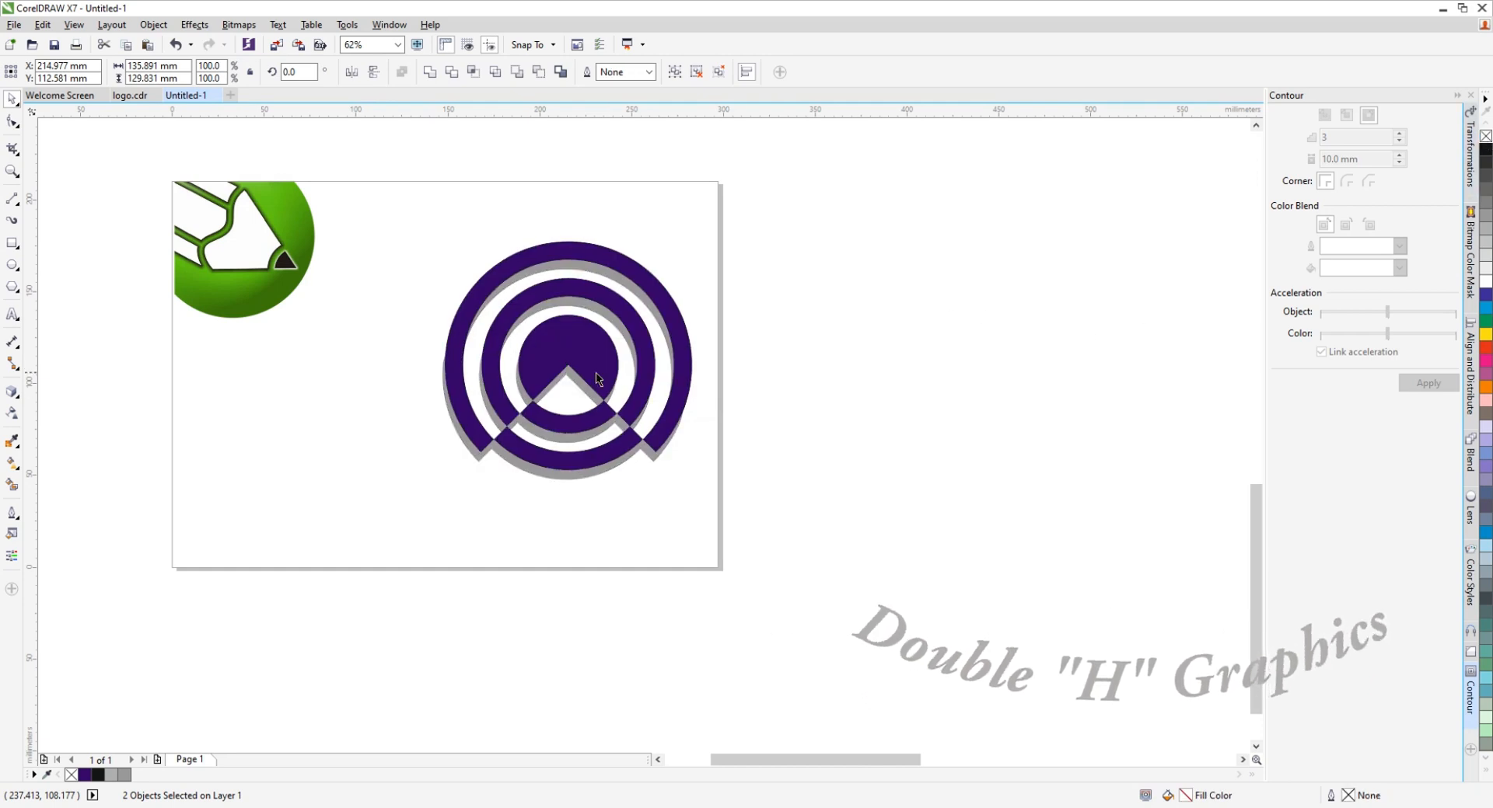
key(Escape)
Ungroup the grey extruded side pieces into separate objects
scroll(598, 379, up, 3)
click(524, 396)
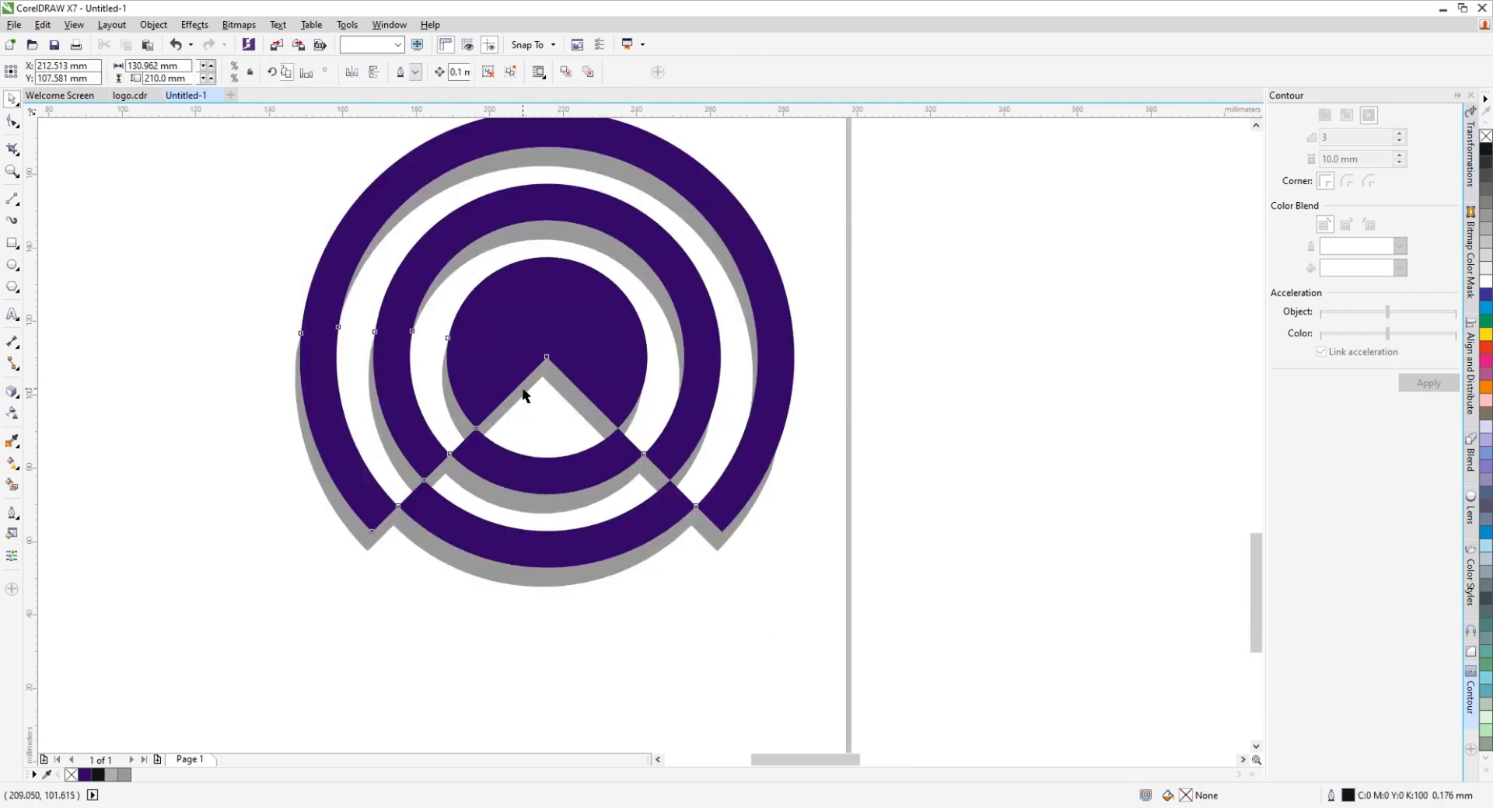
scroll(537, 420, down, 3)
scroll(473, 356, up, 3)
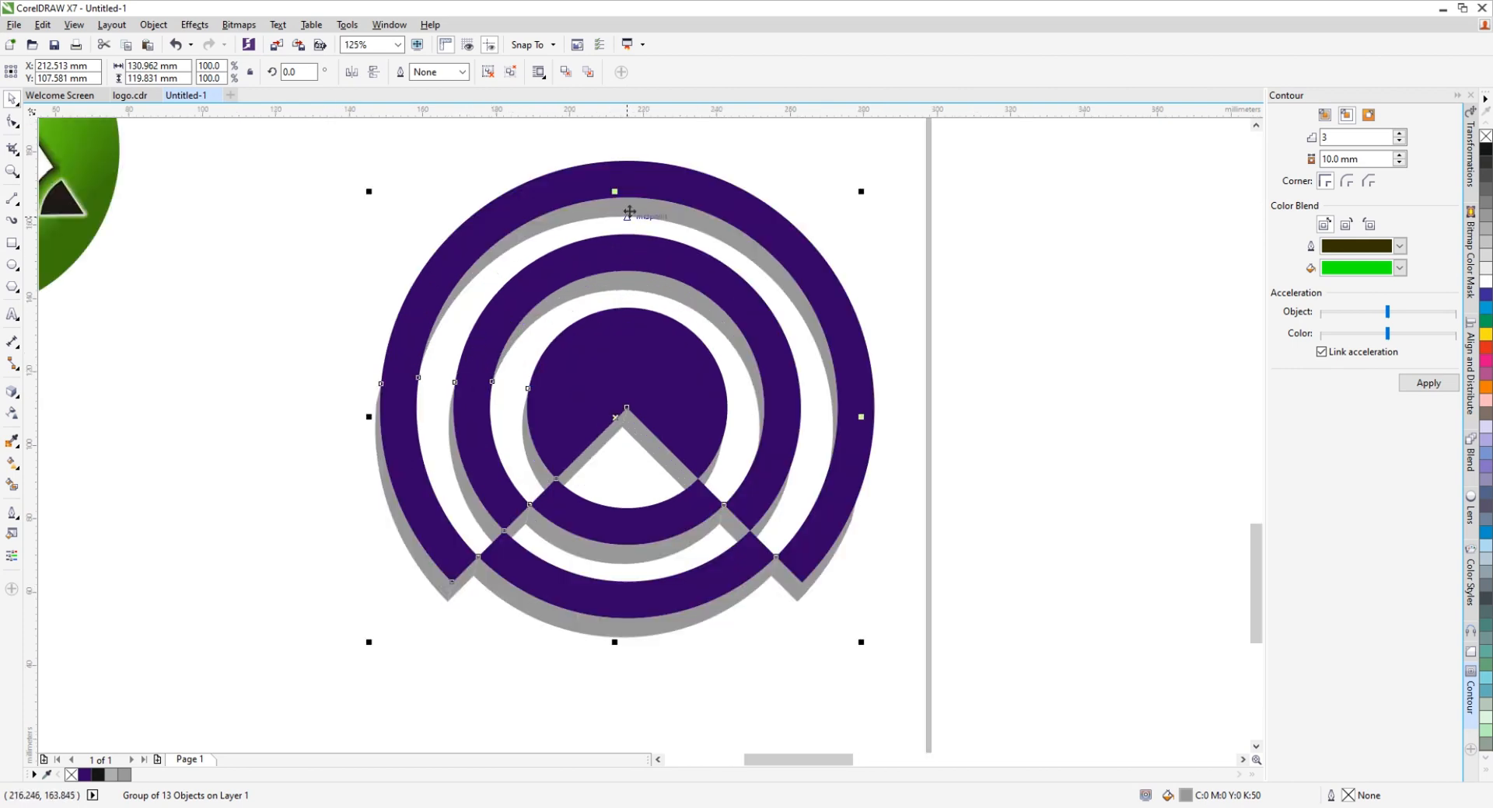
click(488, 71)
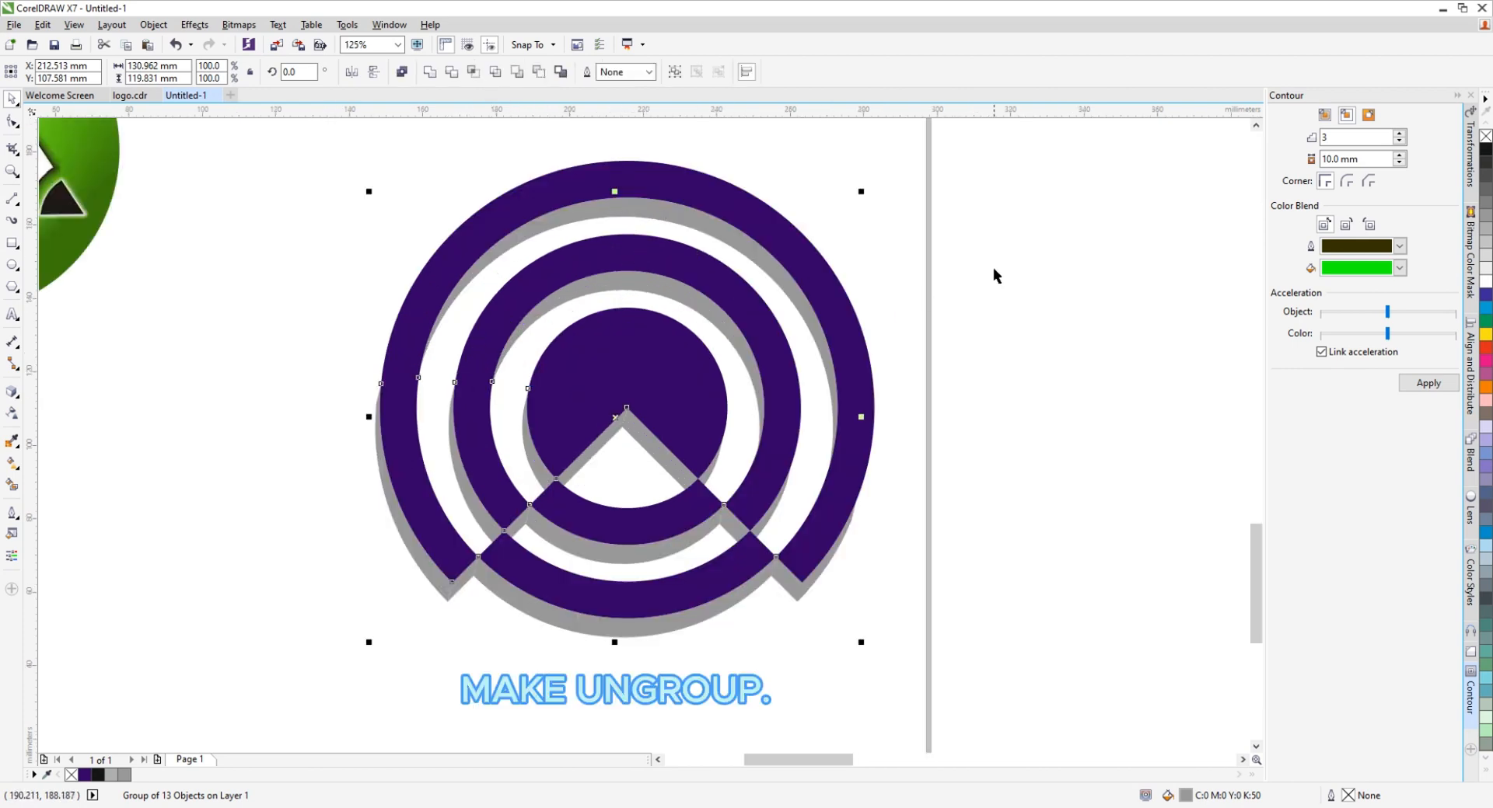
Apply a linear fountain fill from grey on the left to white on the right to the side piece inside the outer ring
click(653, 220)
click(653, 217)
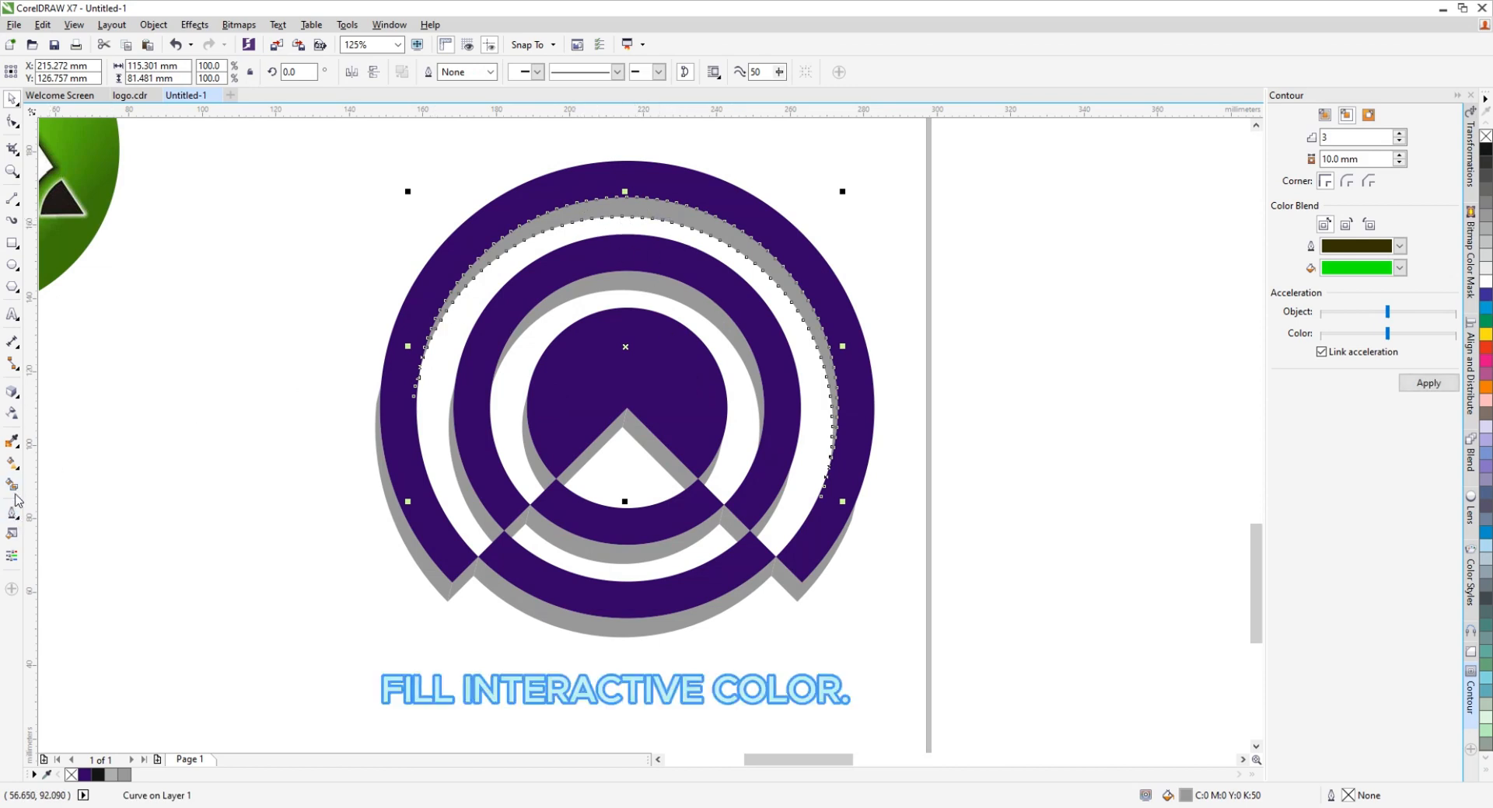
click(19, 468)
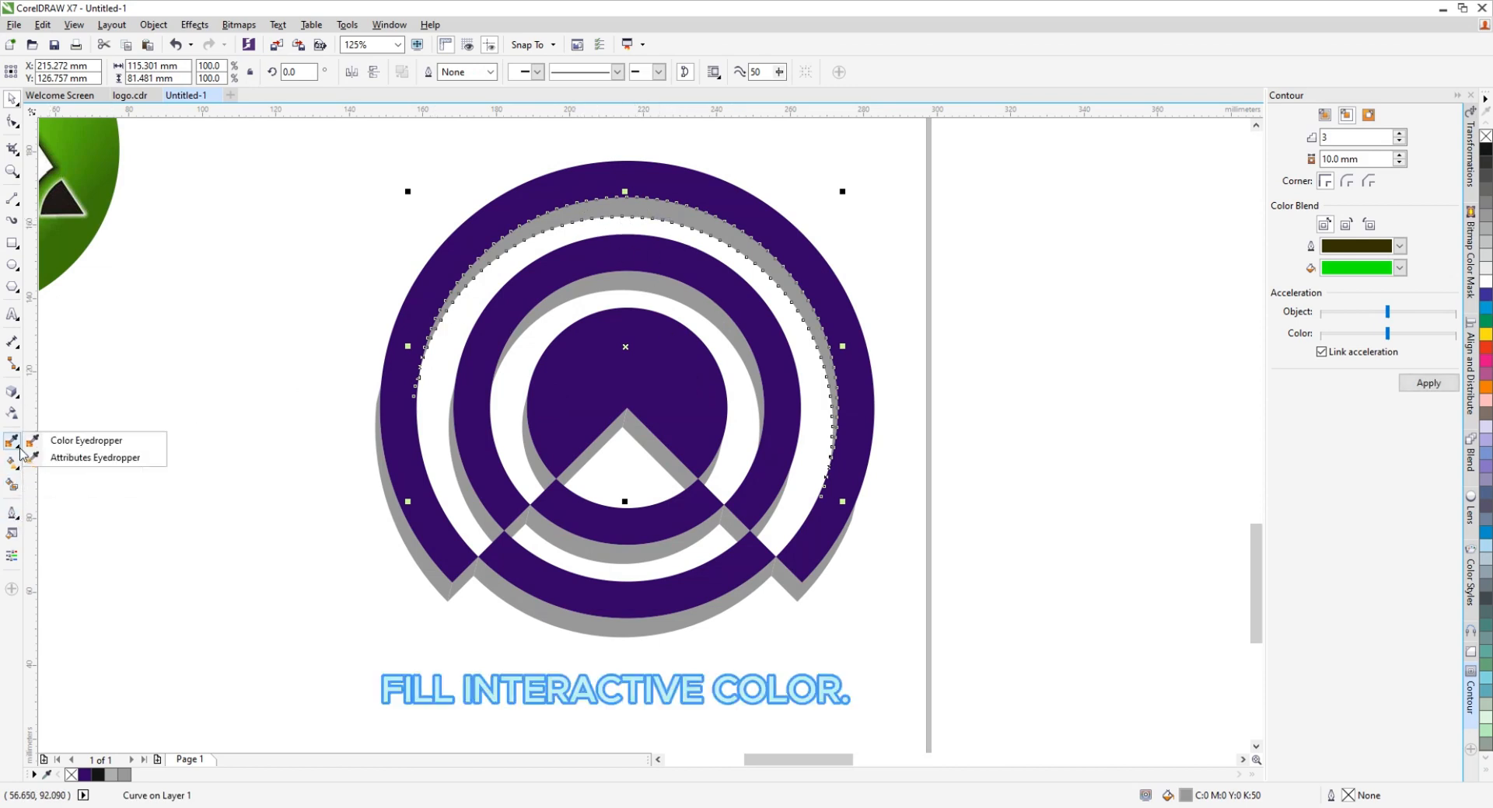
click(47, 463)
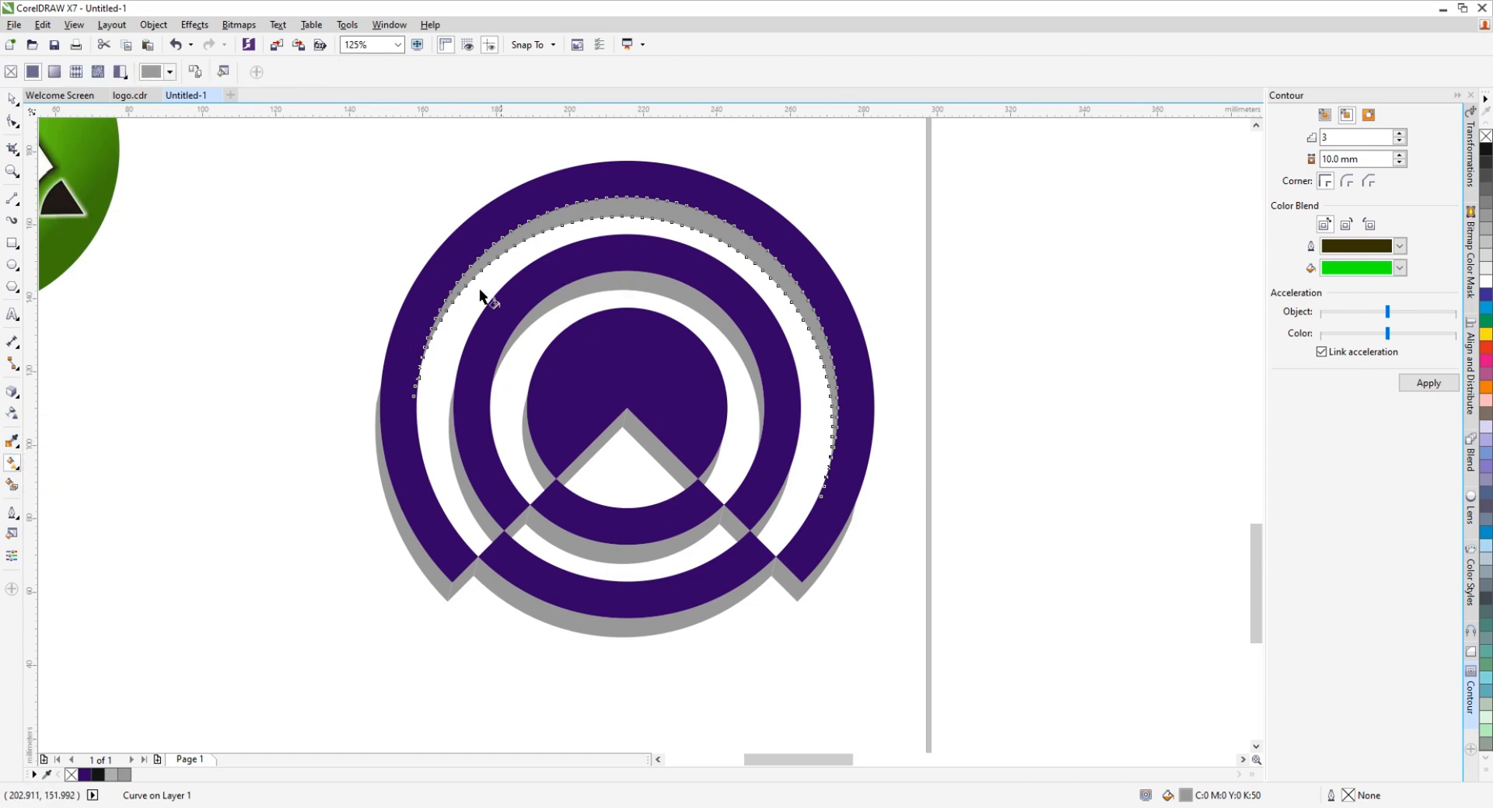
drag(467, 278, 800, 314)
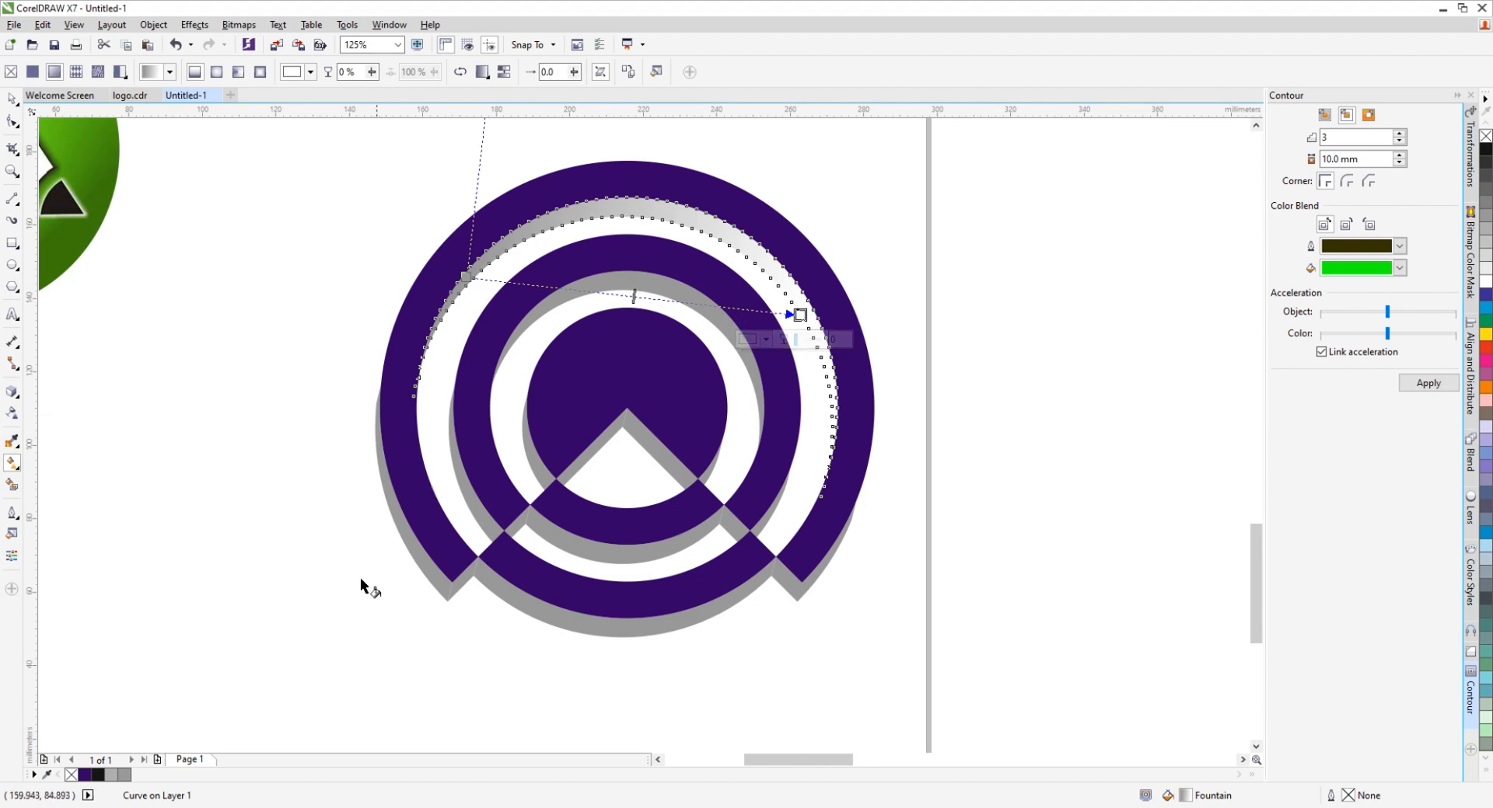
Change the end colour of the outer side piece's gradient to black and add a white colour node at about 47%
drag(98, 779, 802, 323)
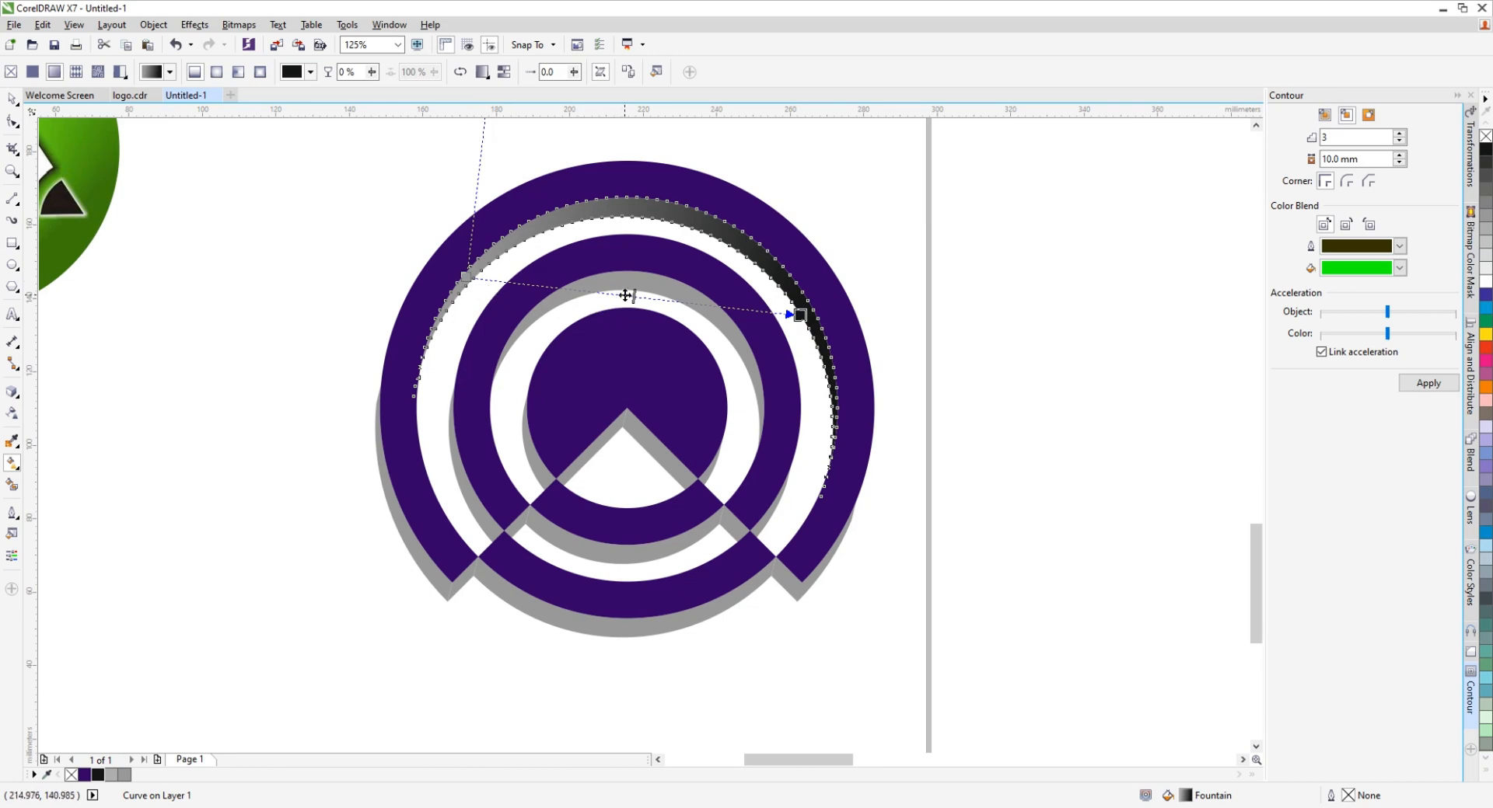
drag(626, 295, 616, 296)
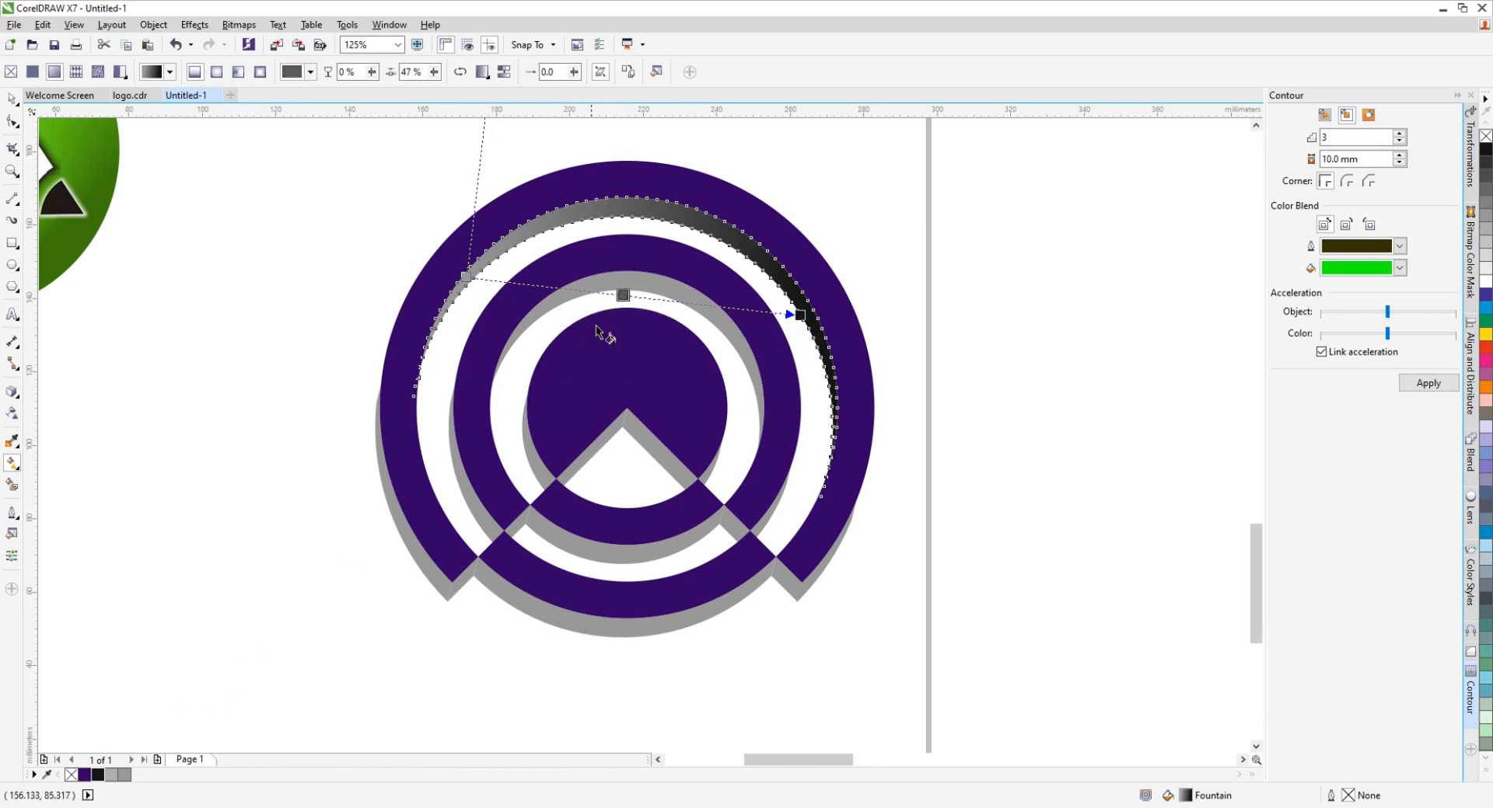
mouse_move(625, 297)
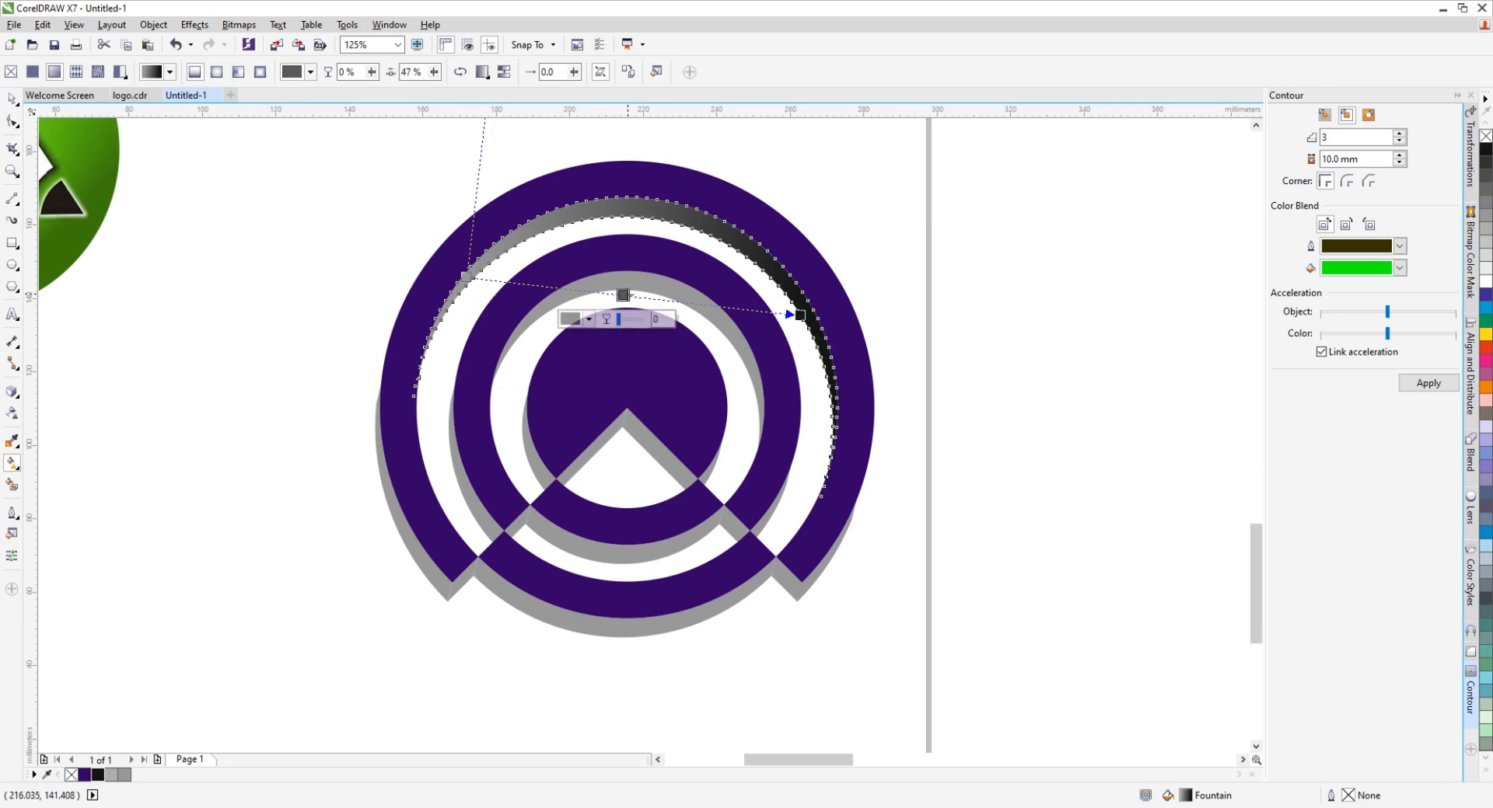
click(589, 319)
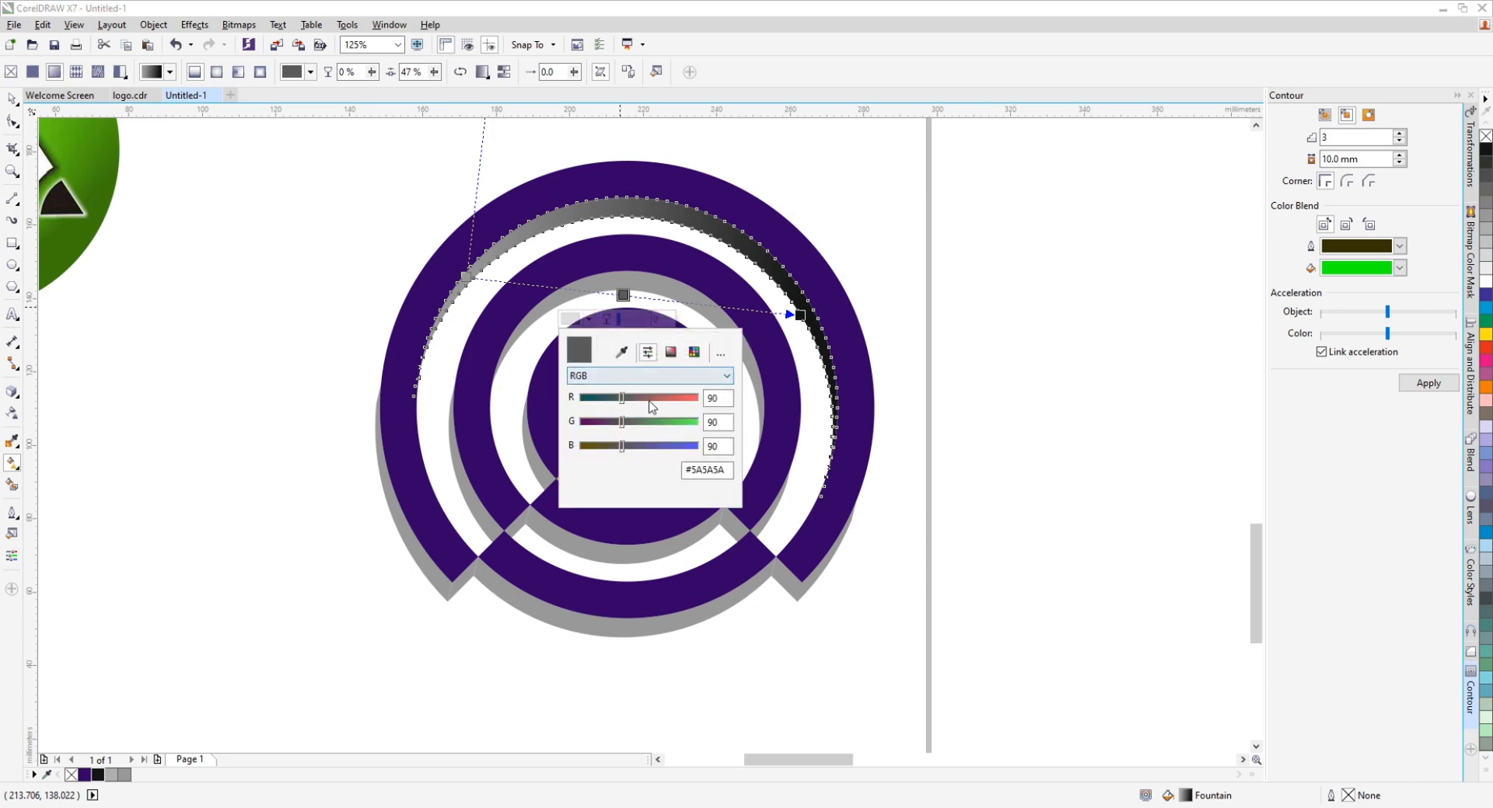
click(621, 353)
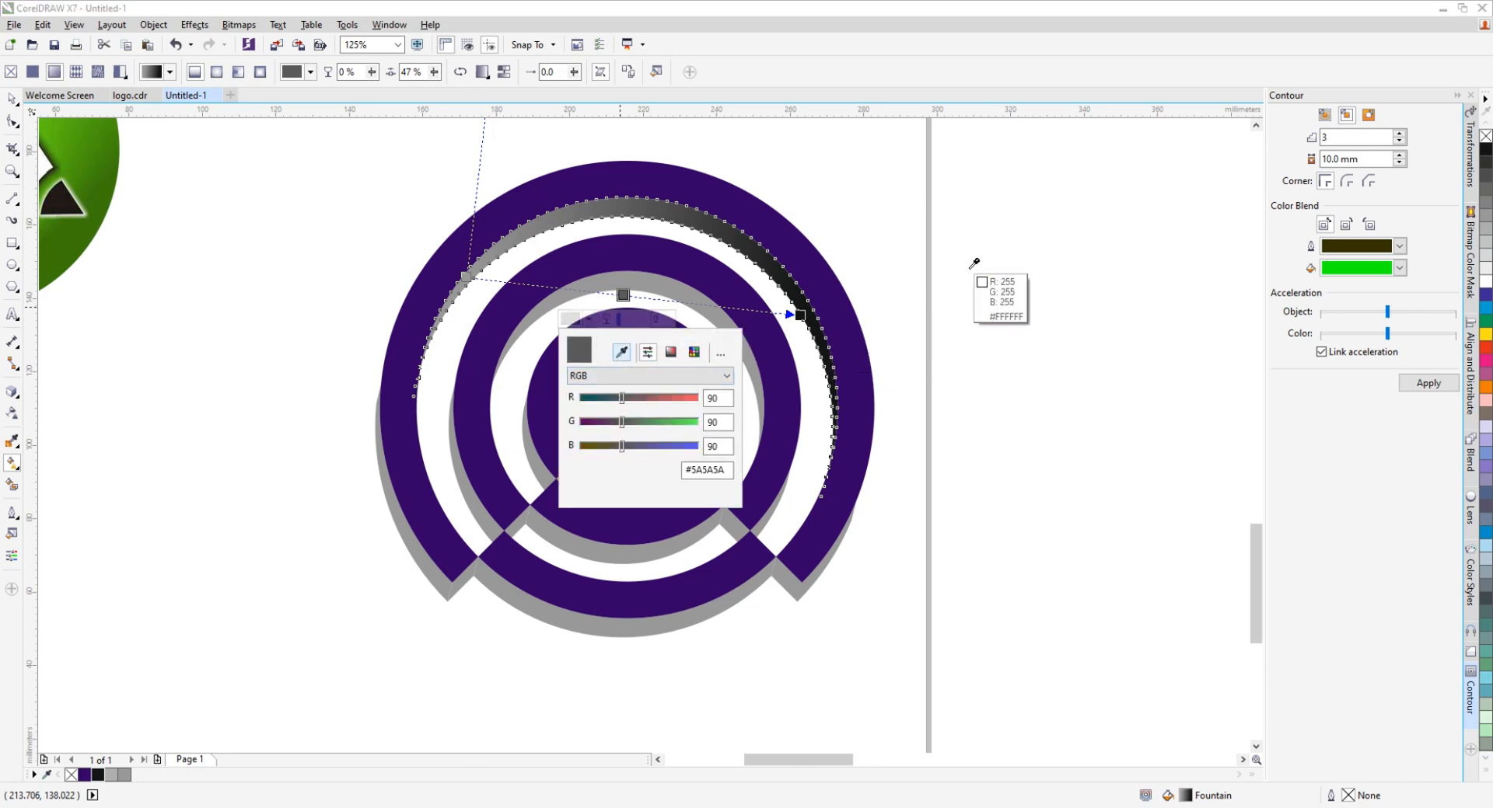
click(976, 267)
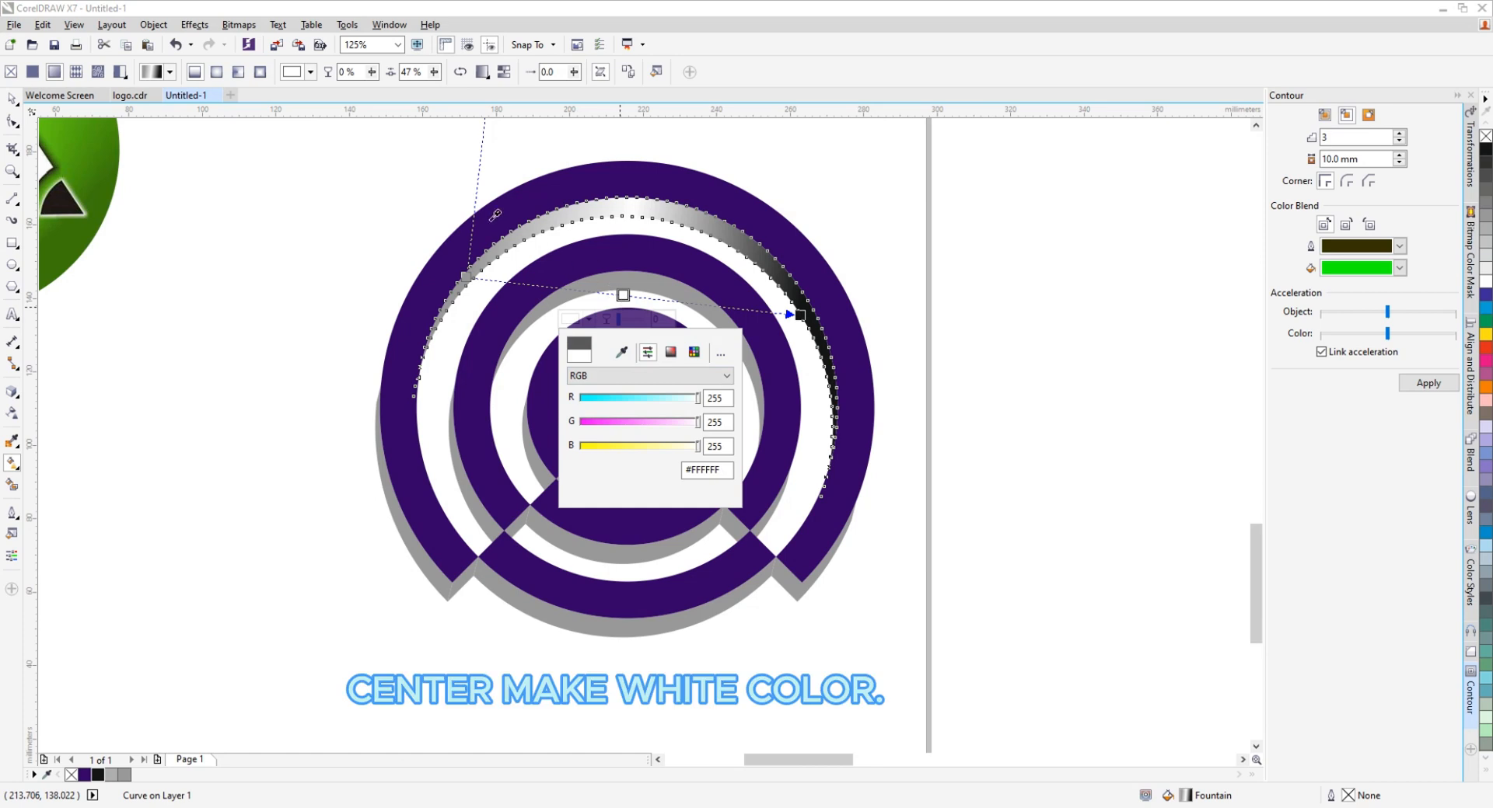
click(410, 189)
click(12, 98)
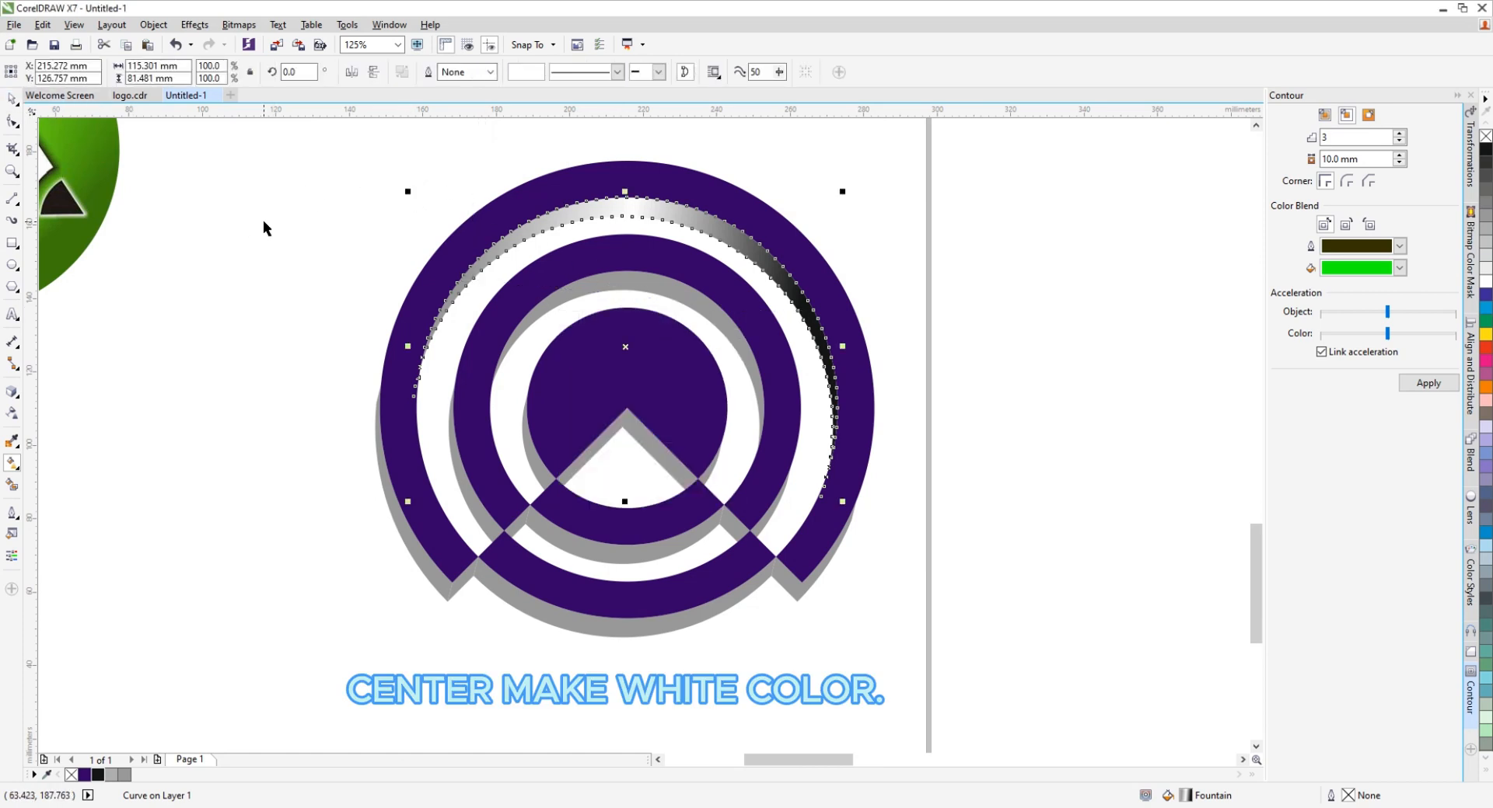
click(263, 227)
scroll(627, 234, down, 2)
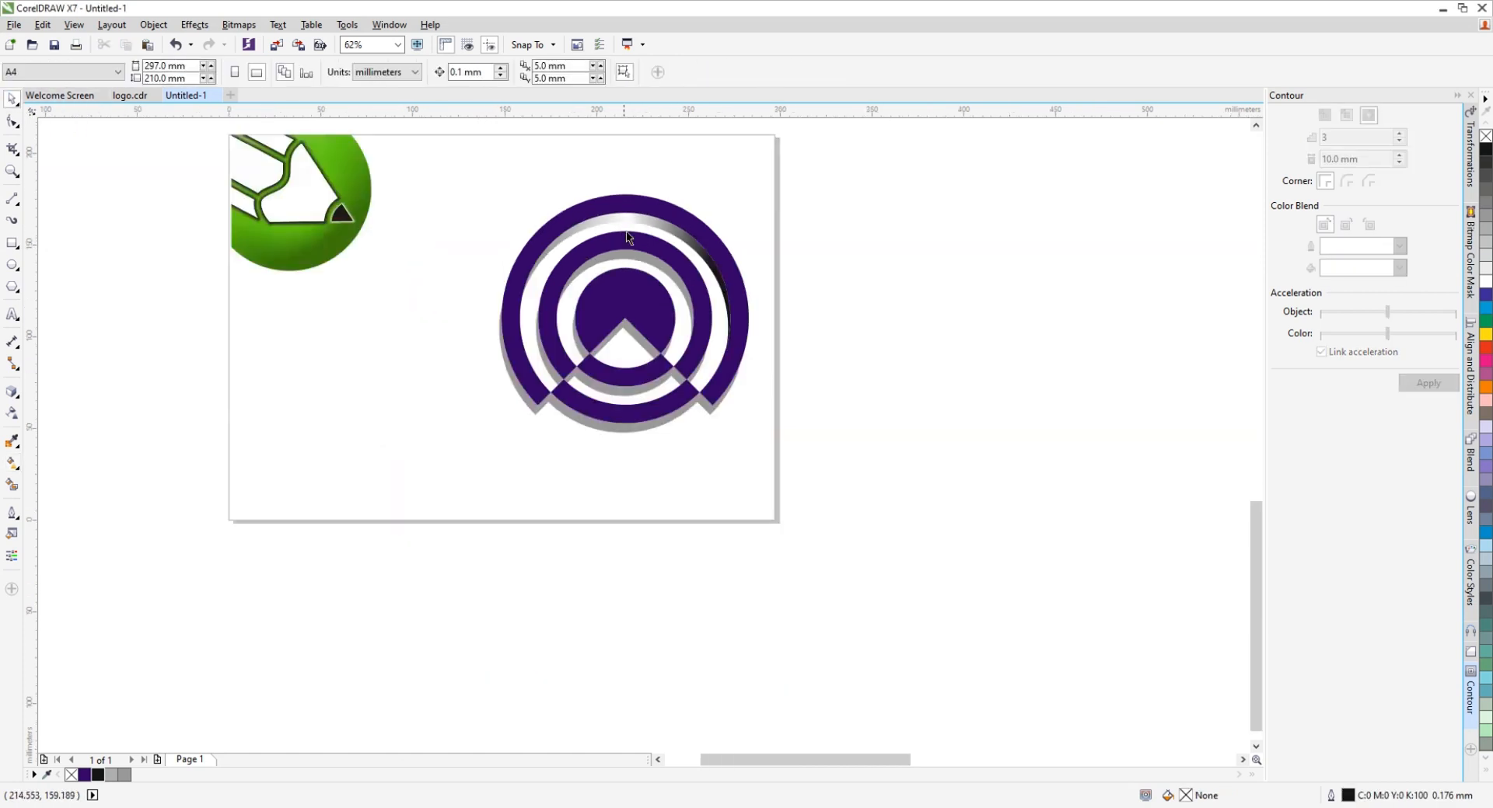
scroll(667, 226, up, 2)
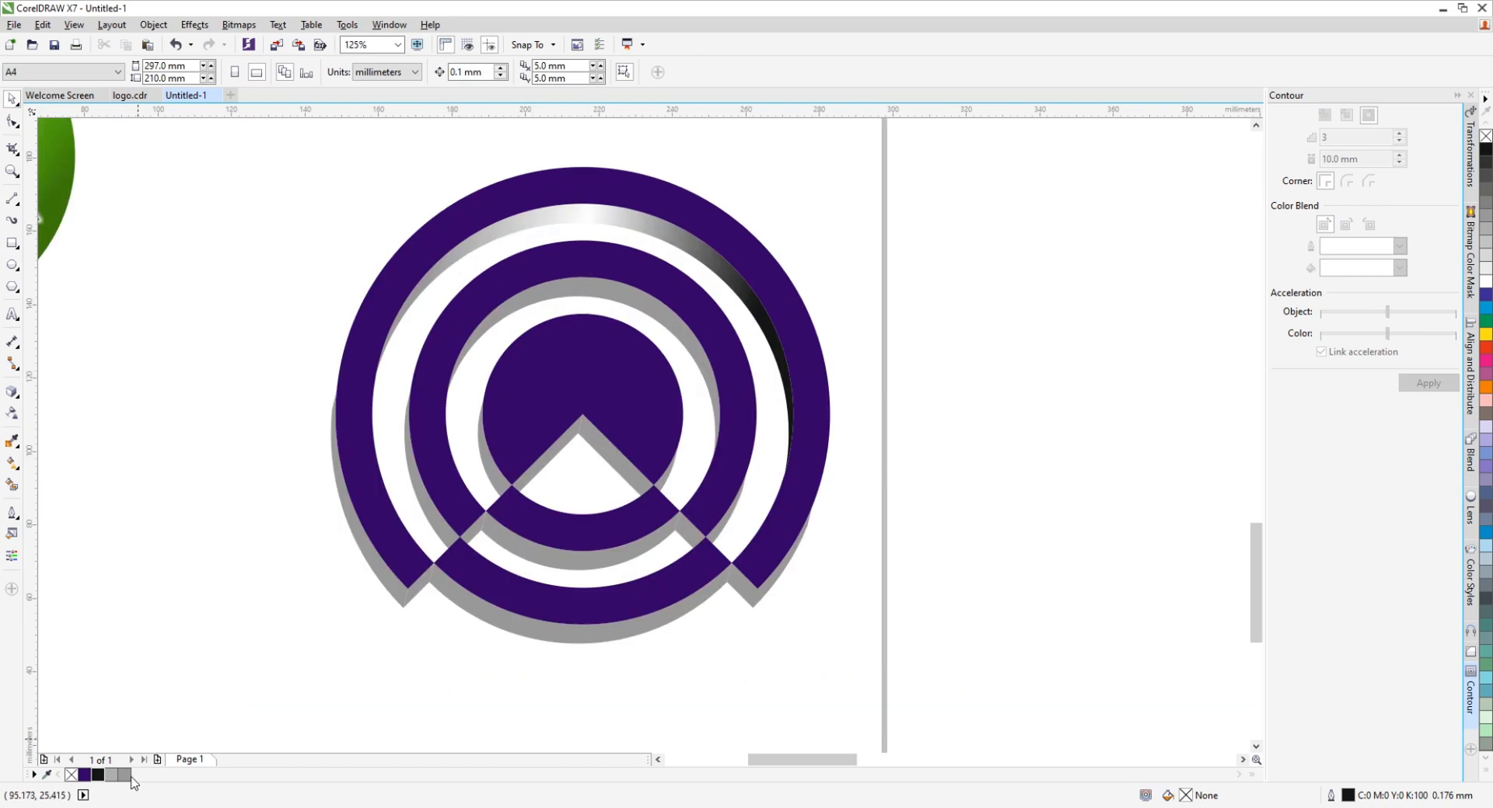
Copy only the fill of the outer ring's gradient side piece to the grey side piece inside the middle ring
click(447, 387)
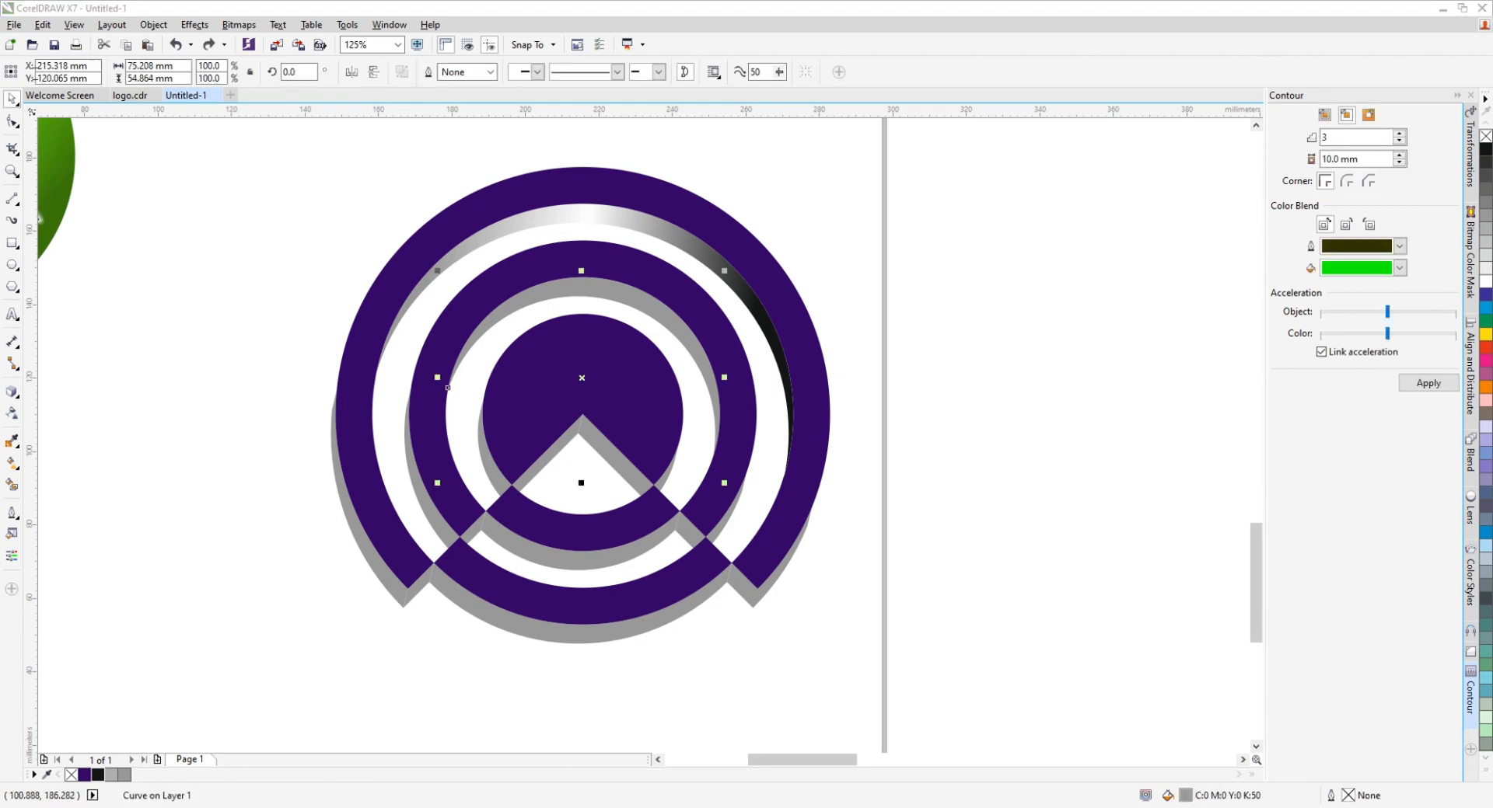
click(42, 25)
click(78, 246)
click(633, 397)
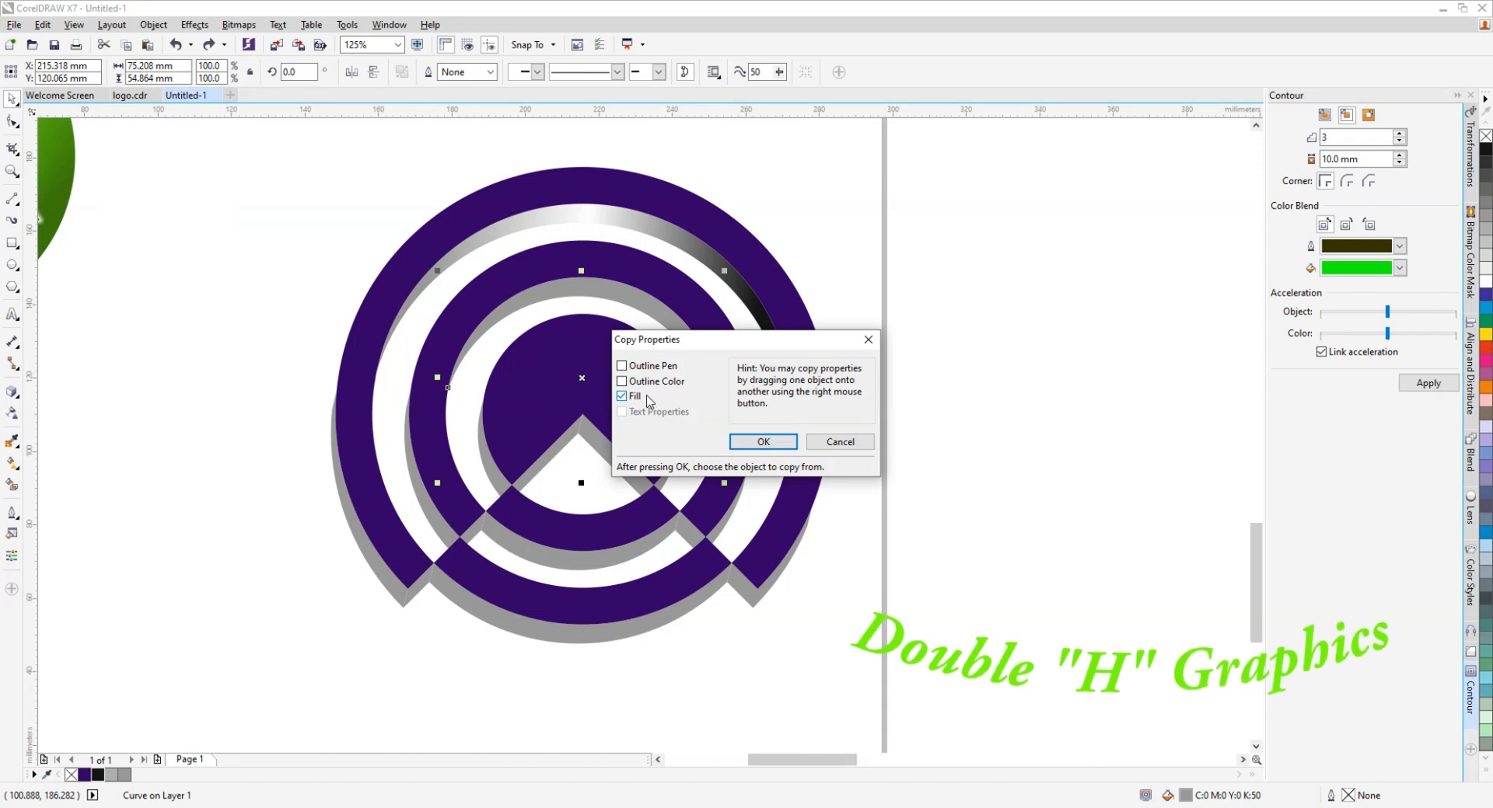
click(763, 442)
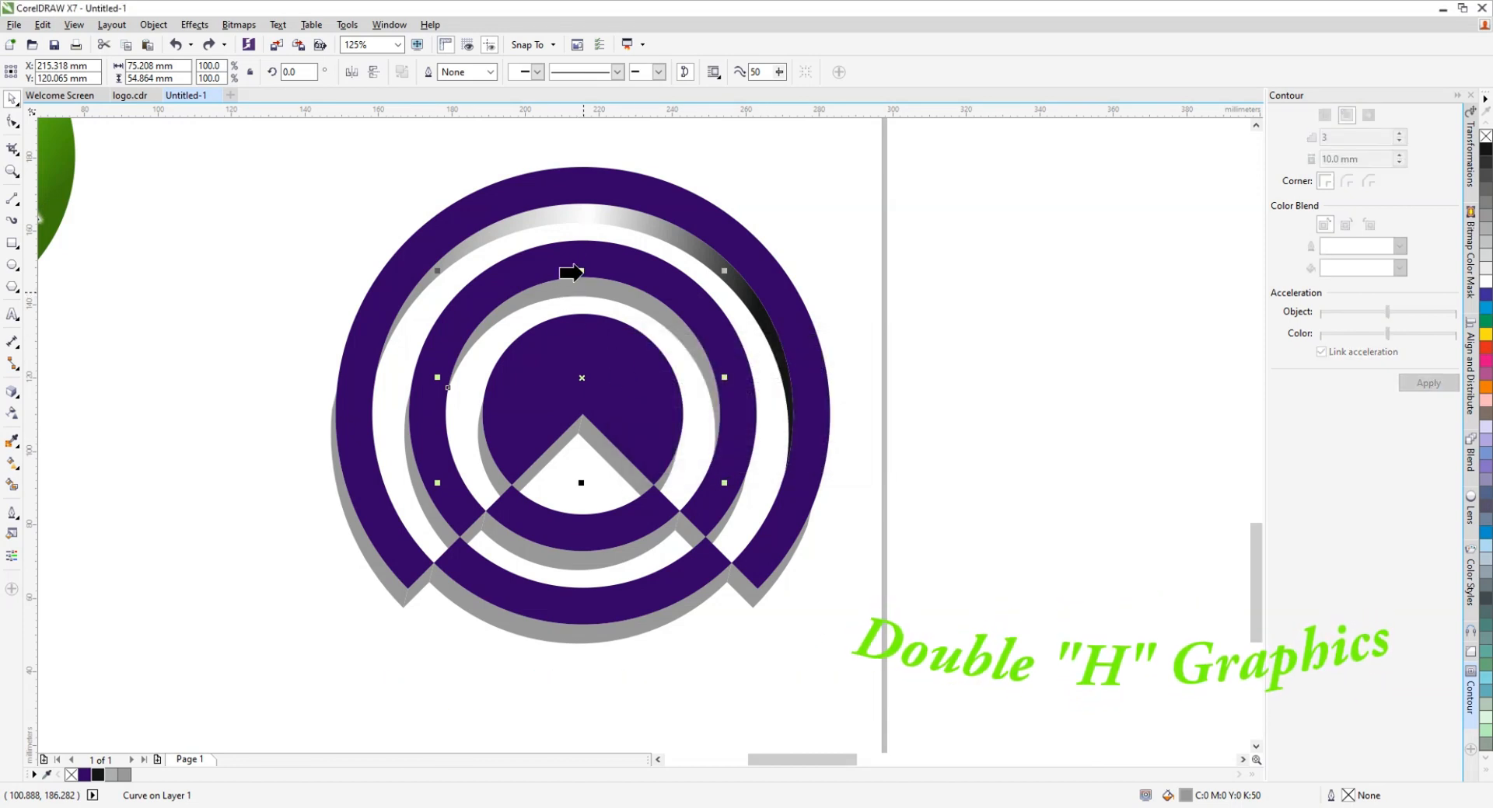
click(575, 222)
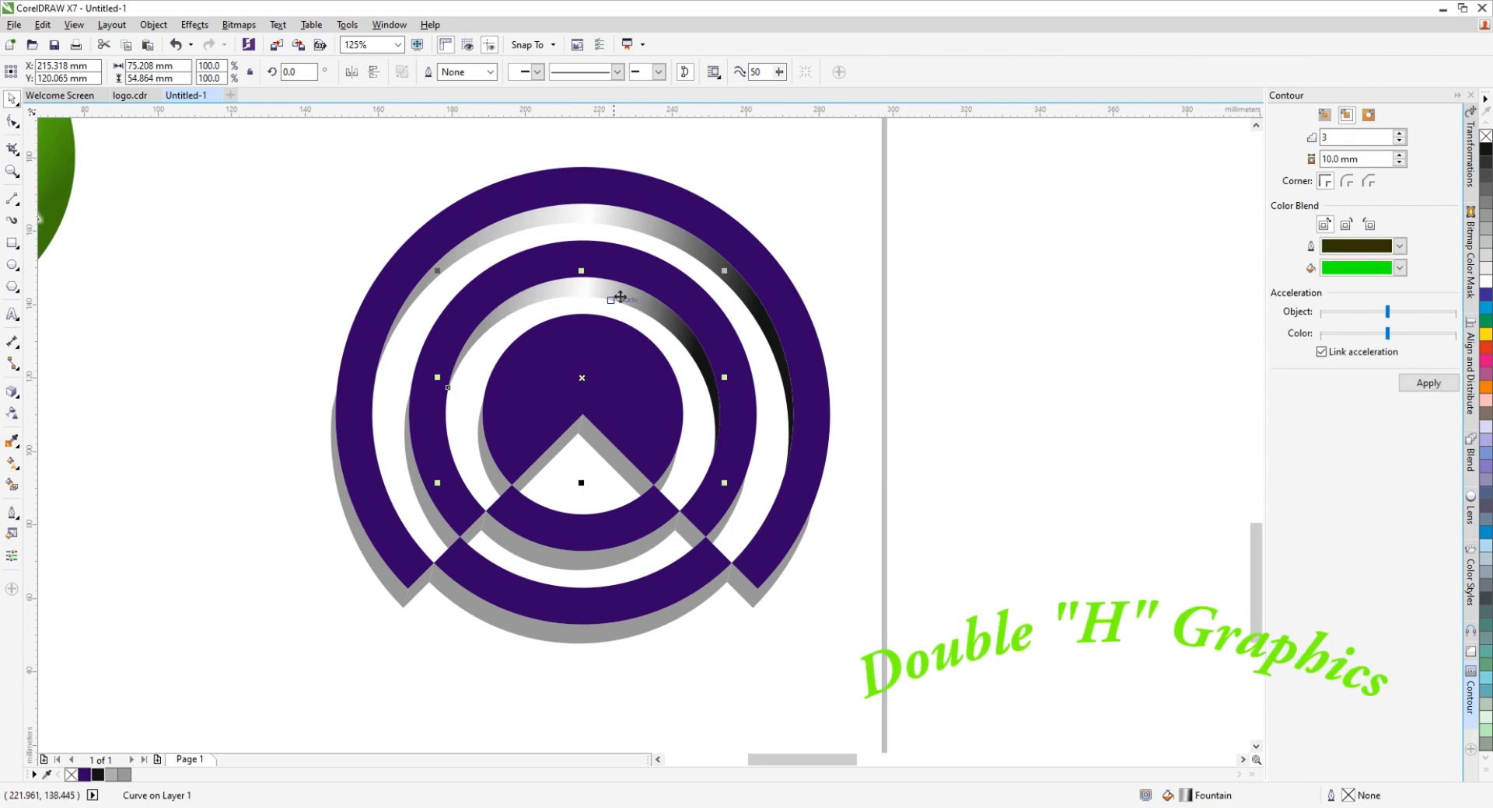
Select eight of the remaining grey side pieces together and copy the outer ring side piece's gradient fill to them
click(592, 451)
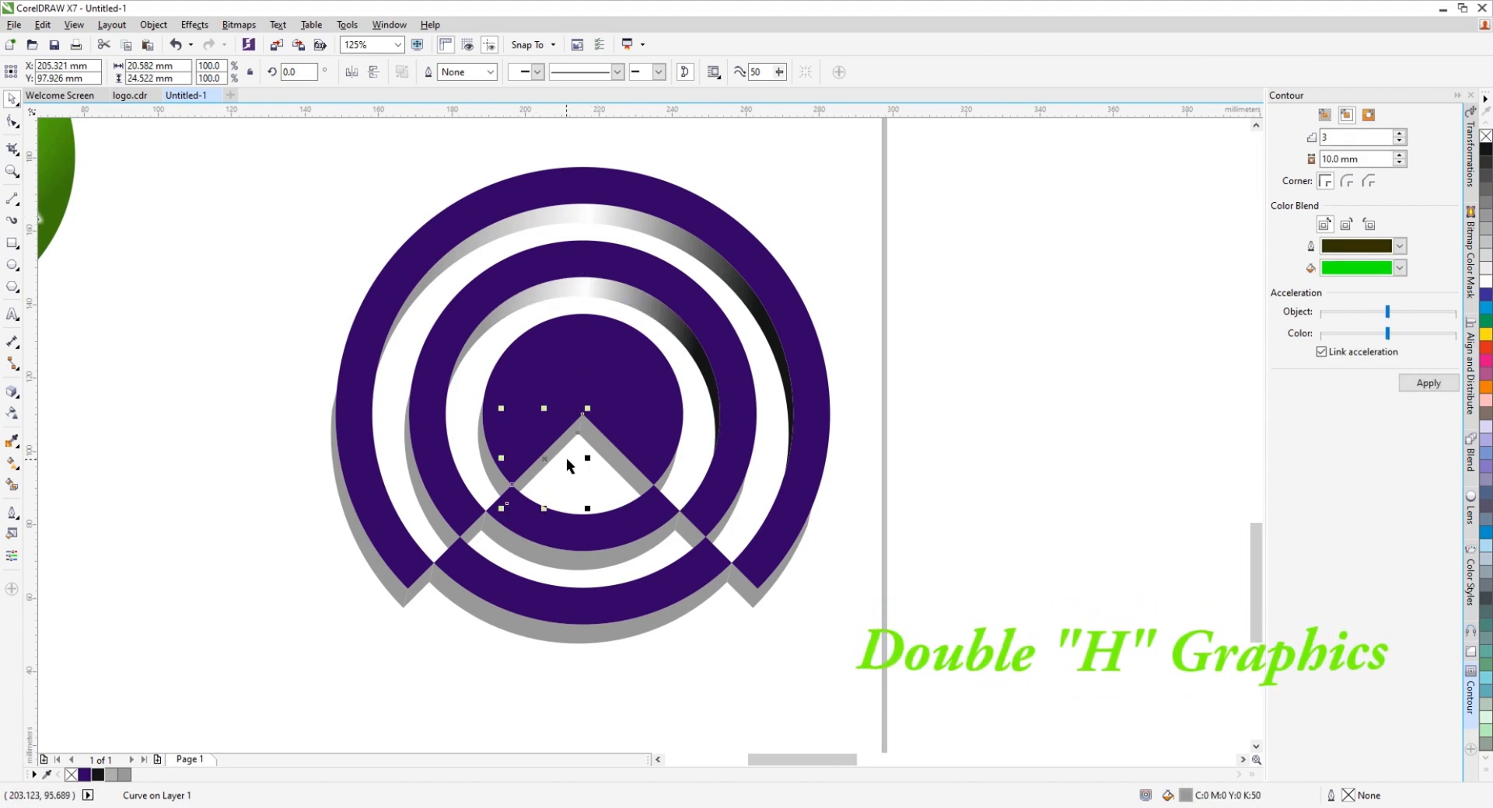
shift+click(534, 458)
shift+click(500, 476)
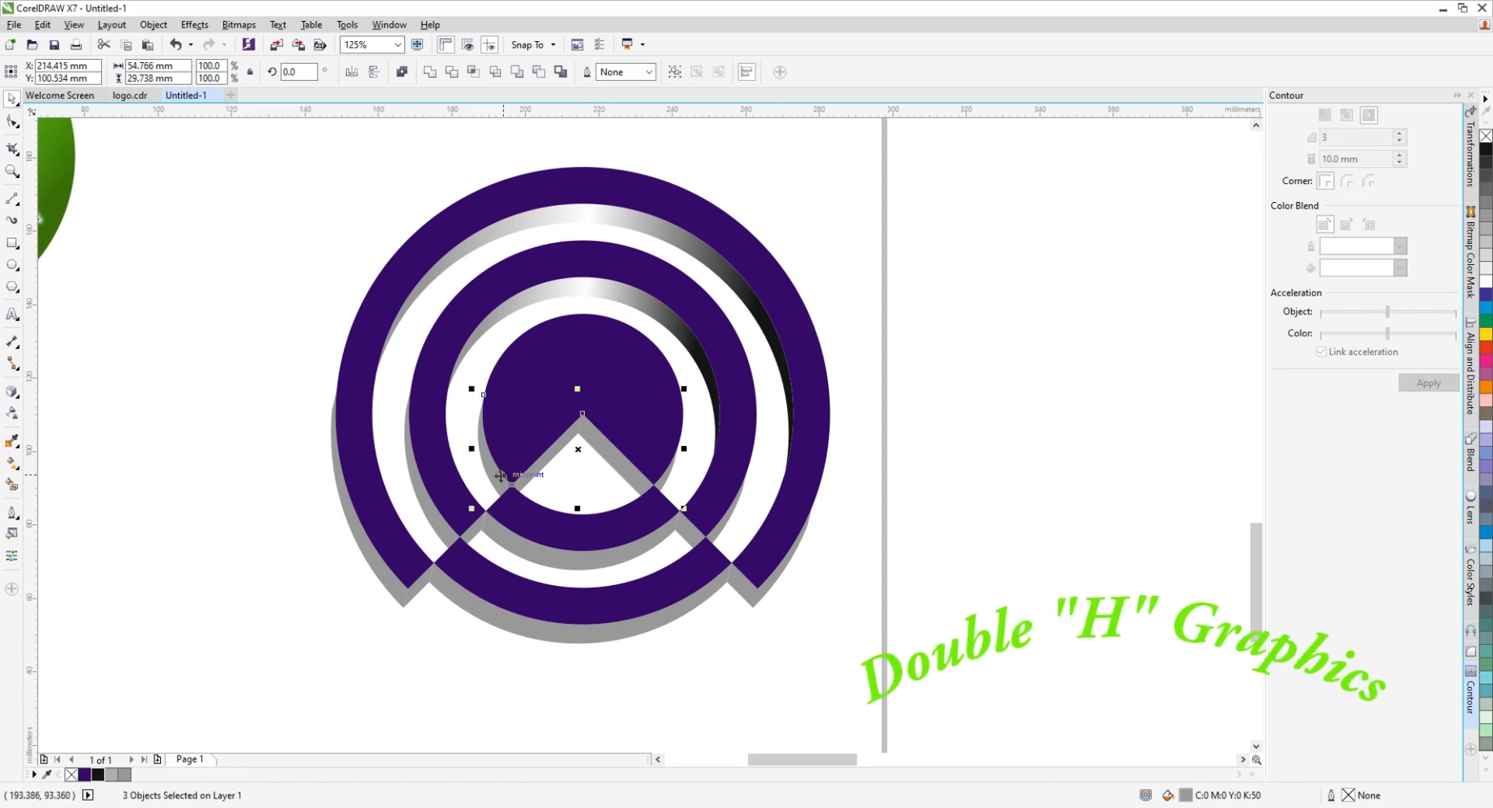
shift+click(412, 532)
shift+click(397, 592)
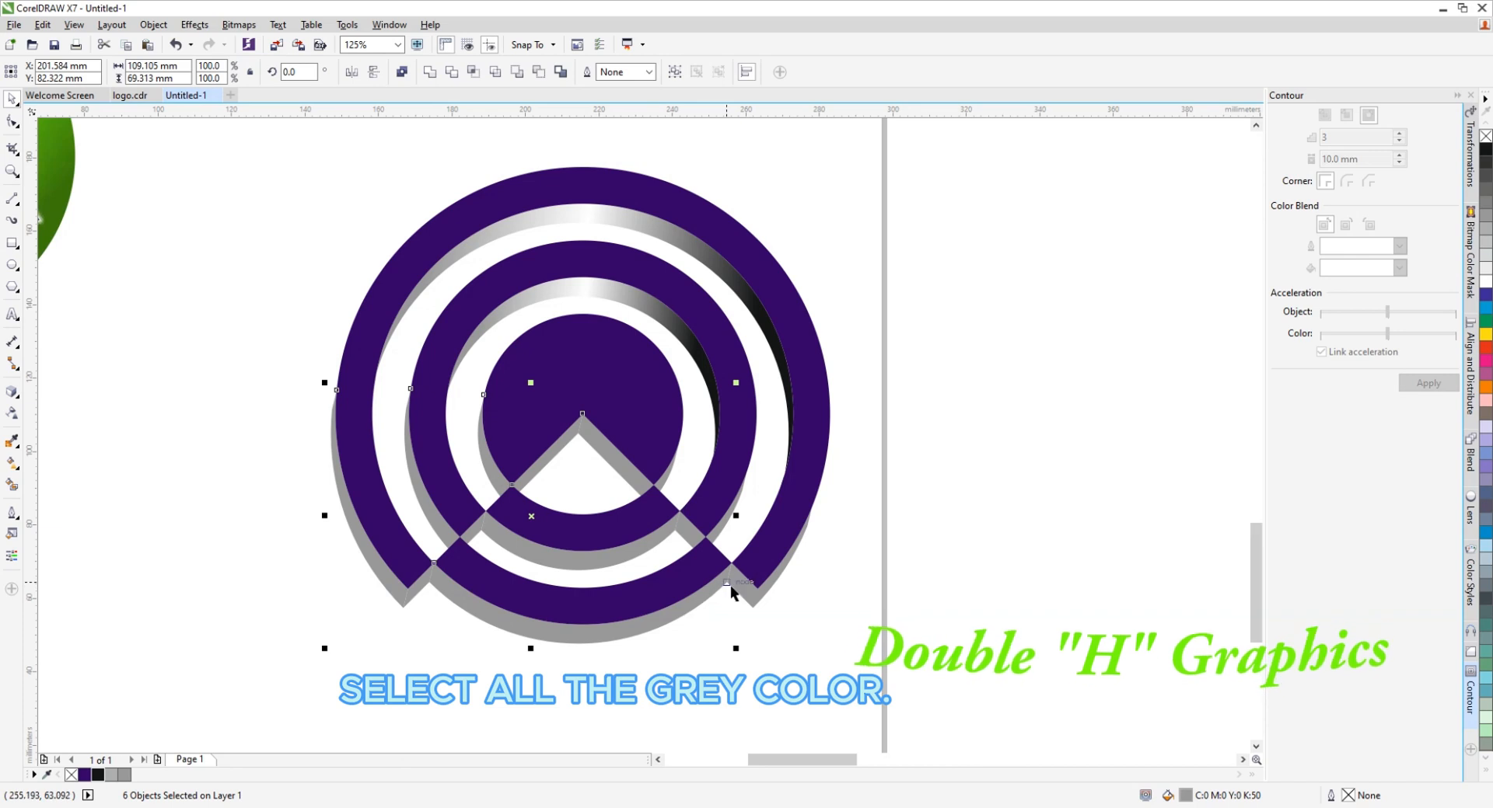
shift+click(738, 595)
shift+click(729, 564)
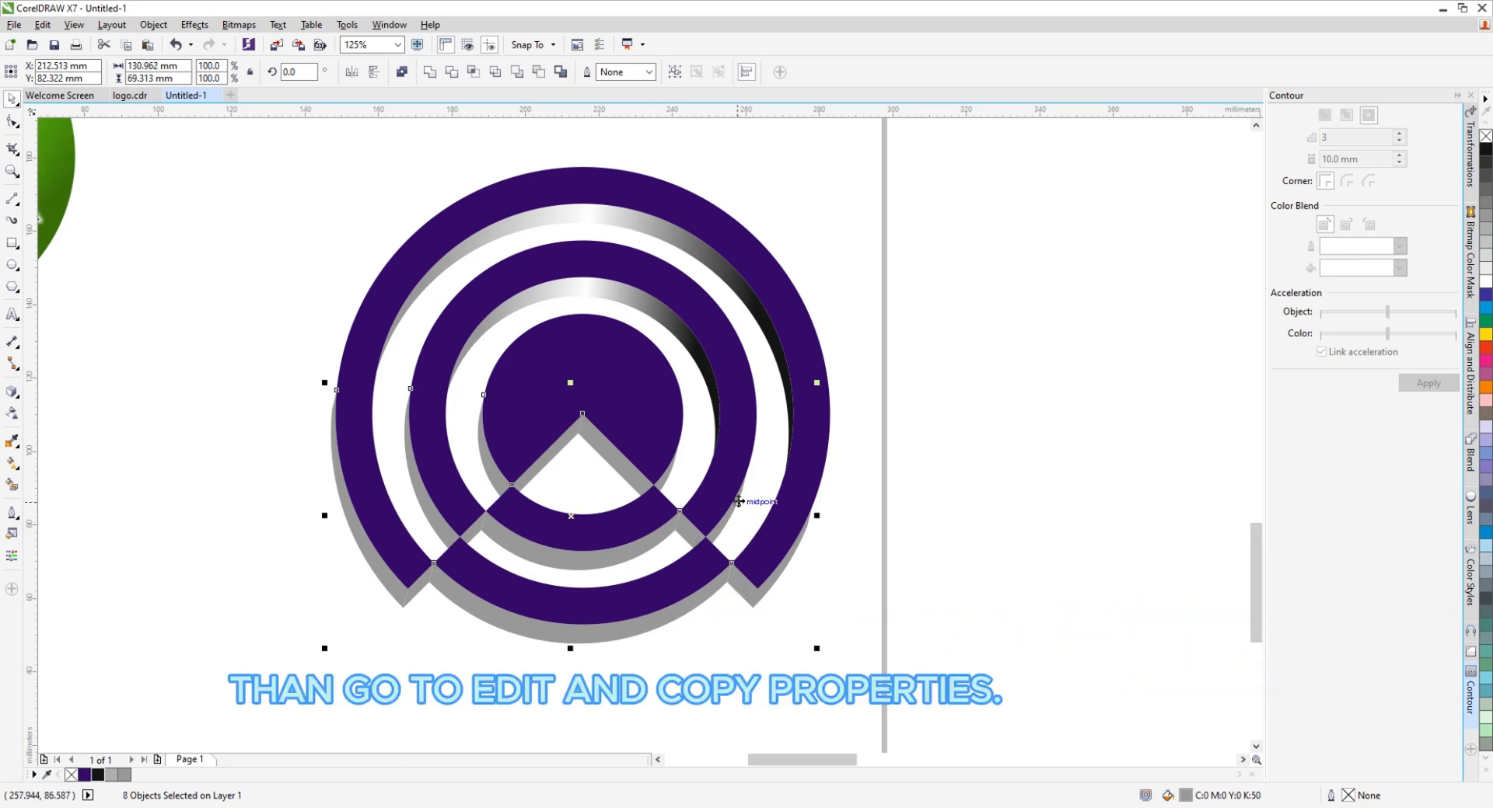
click(39, 28)
click(86, 244)
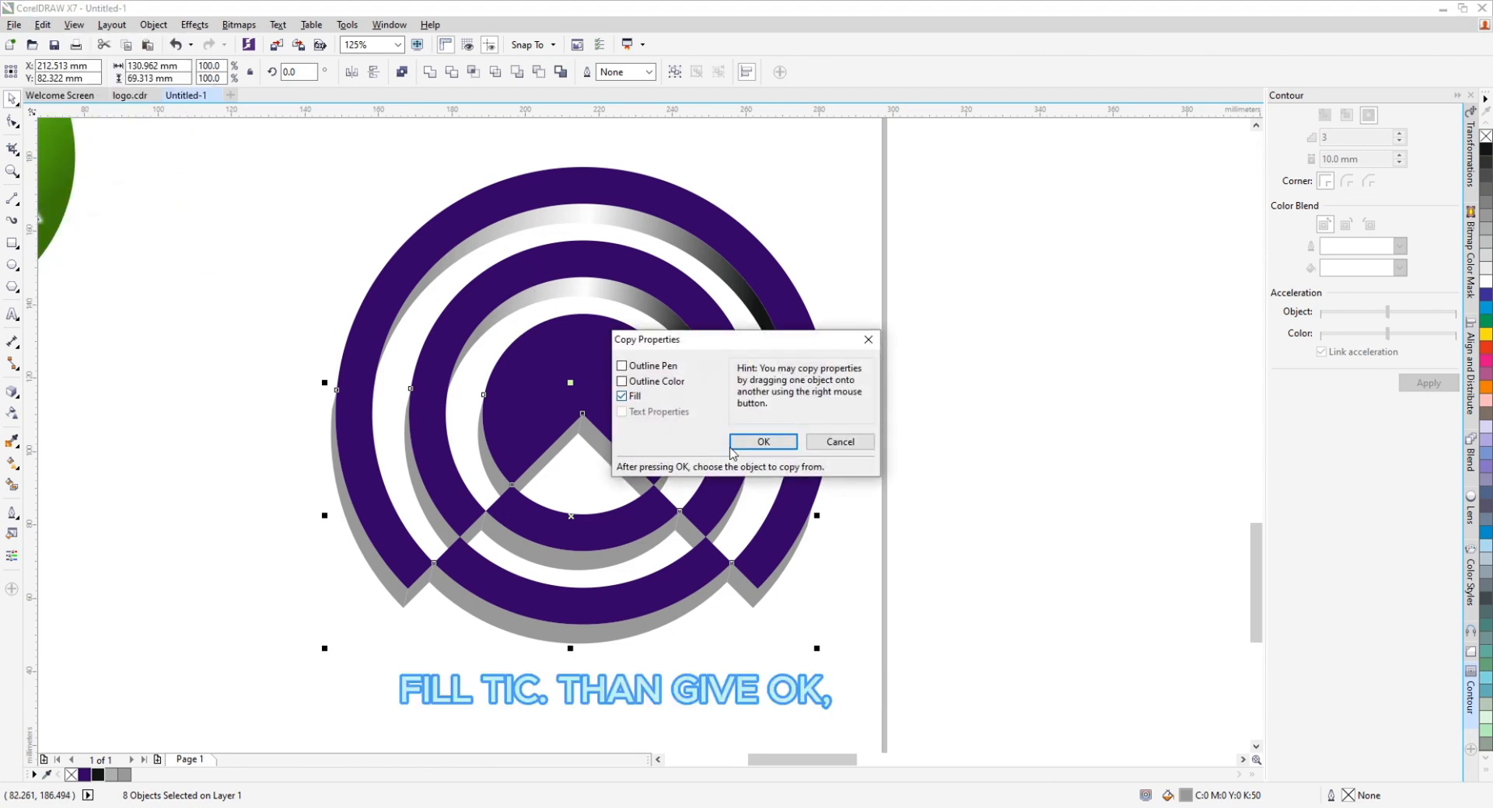
click(731, 449)
click(550, 225)
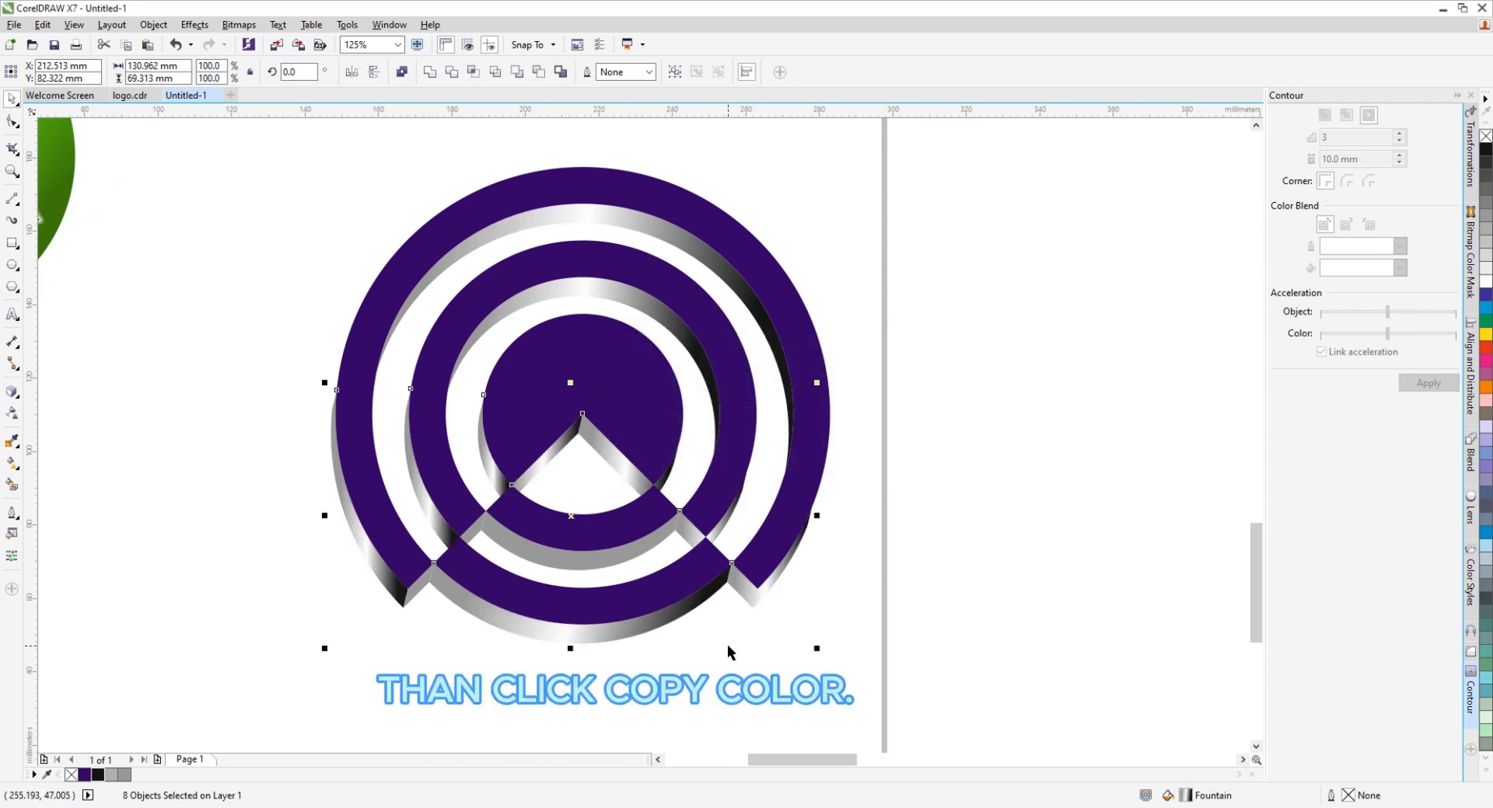
Copy the gradient fill to the small grey side piece at the outer ring's lower-left cut end
click(739, 592)
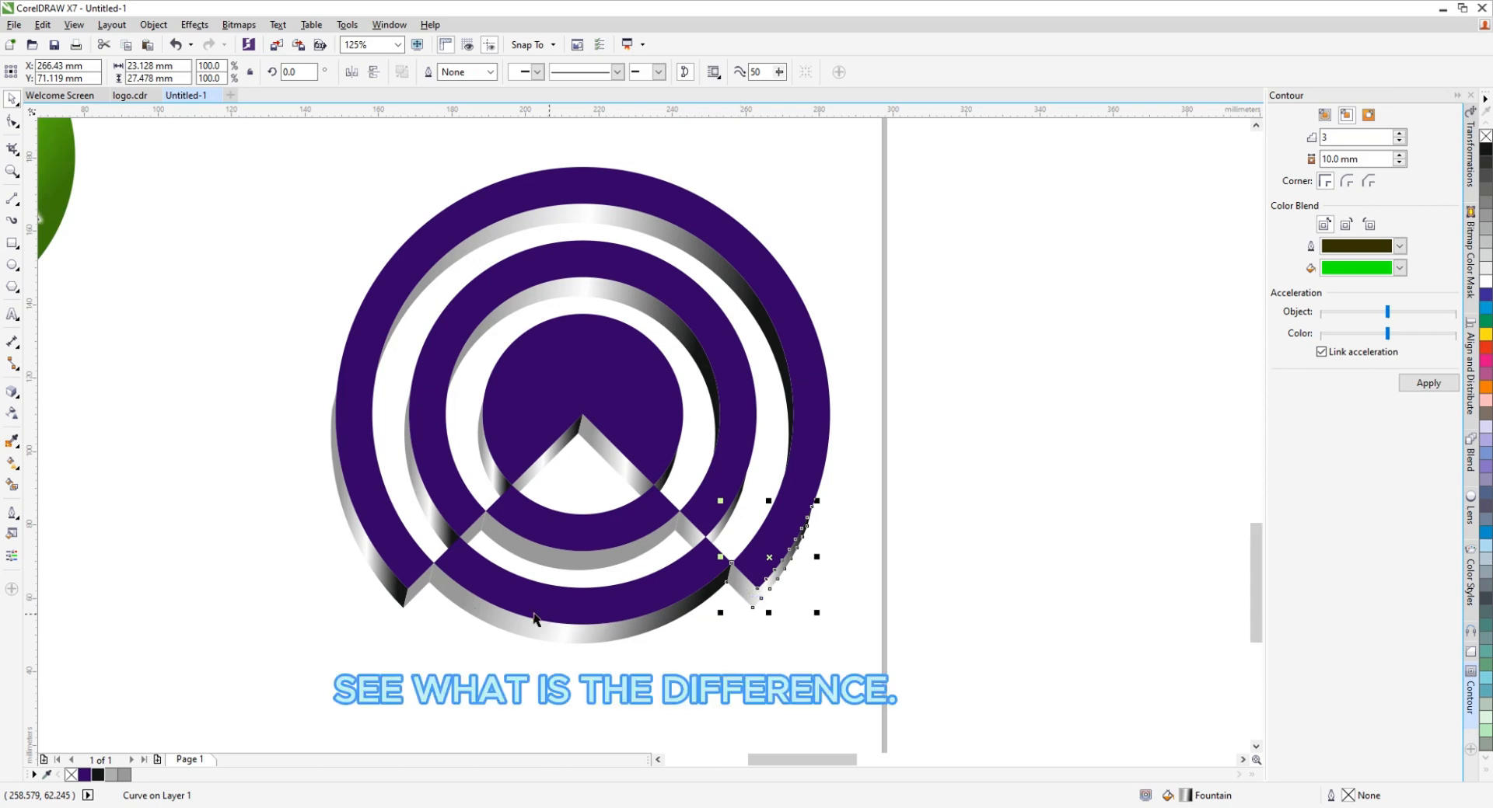
click(415, 590)
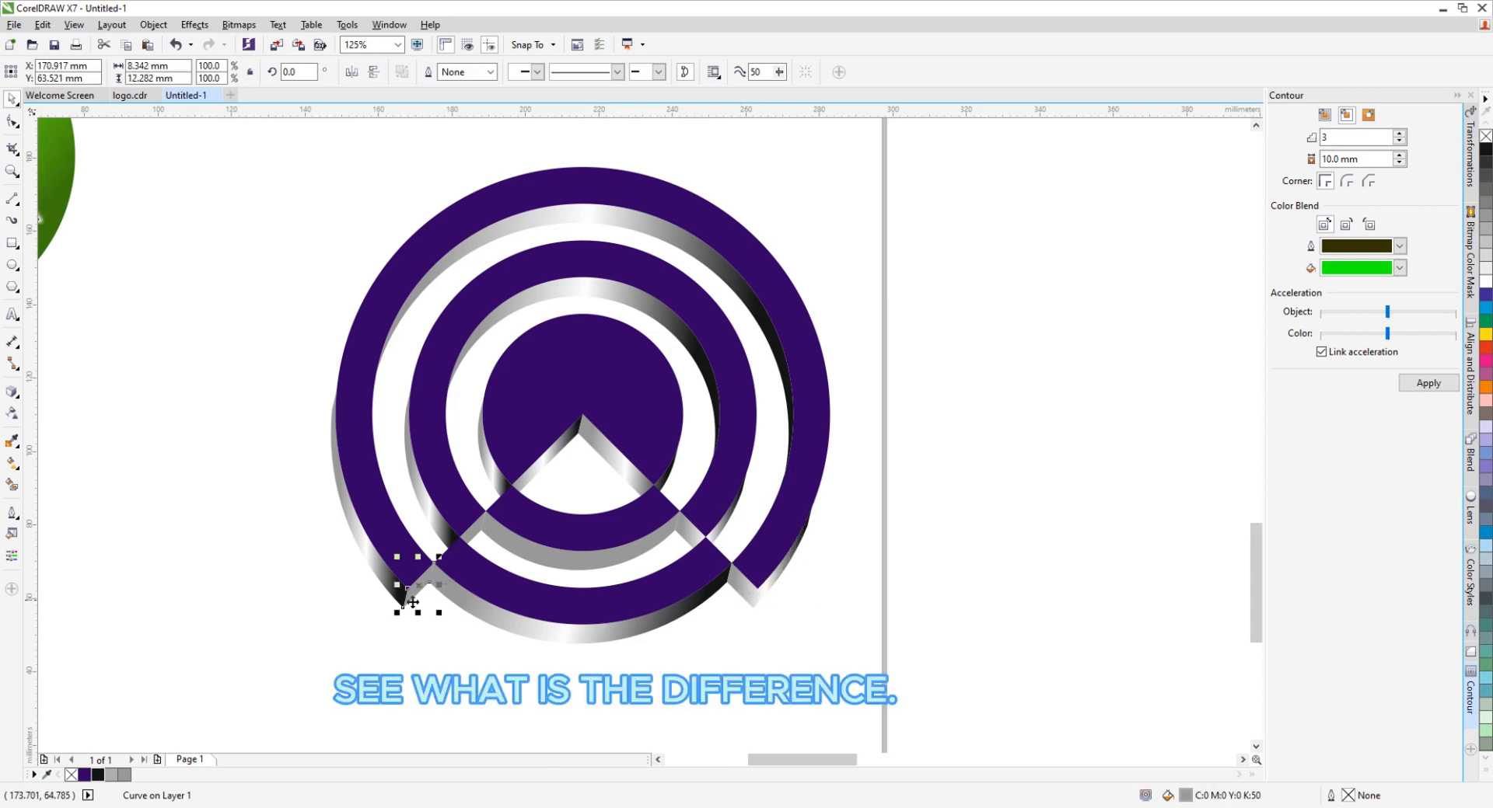
click(43, 24)
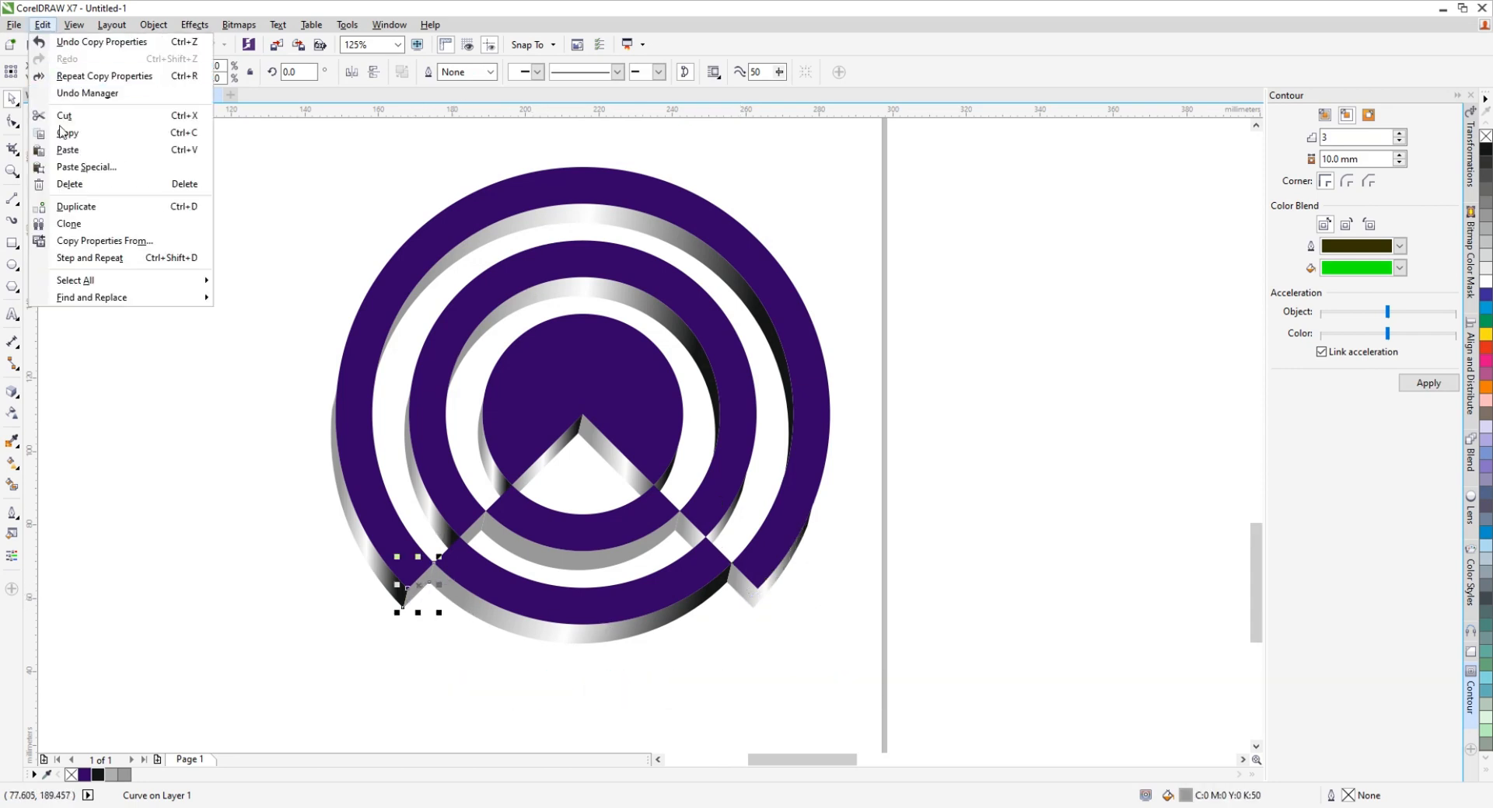
click(81, 243)
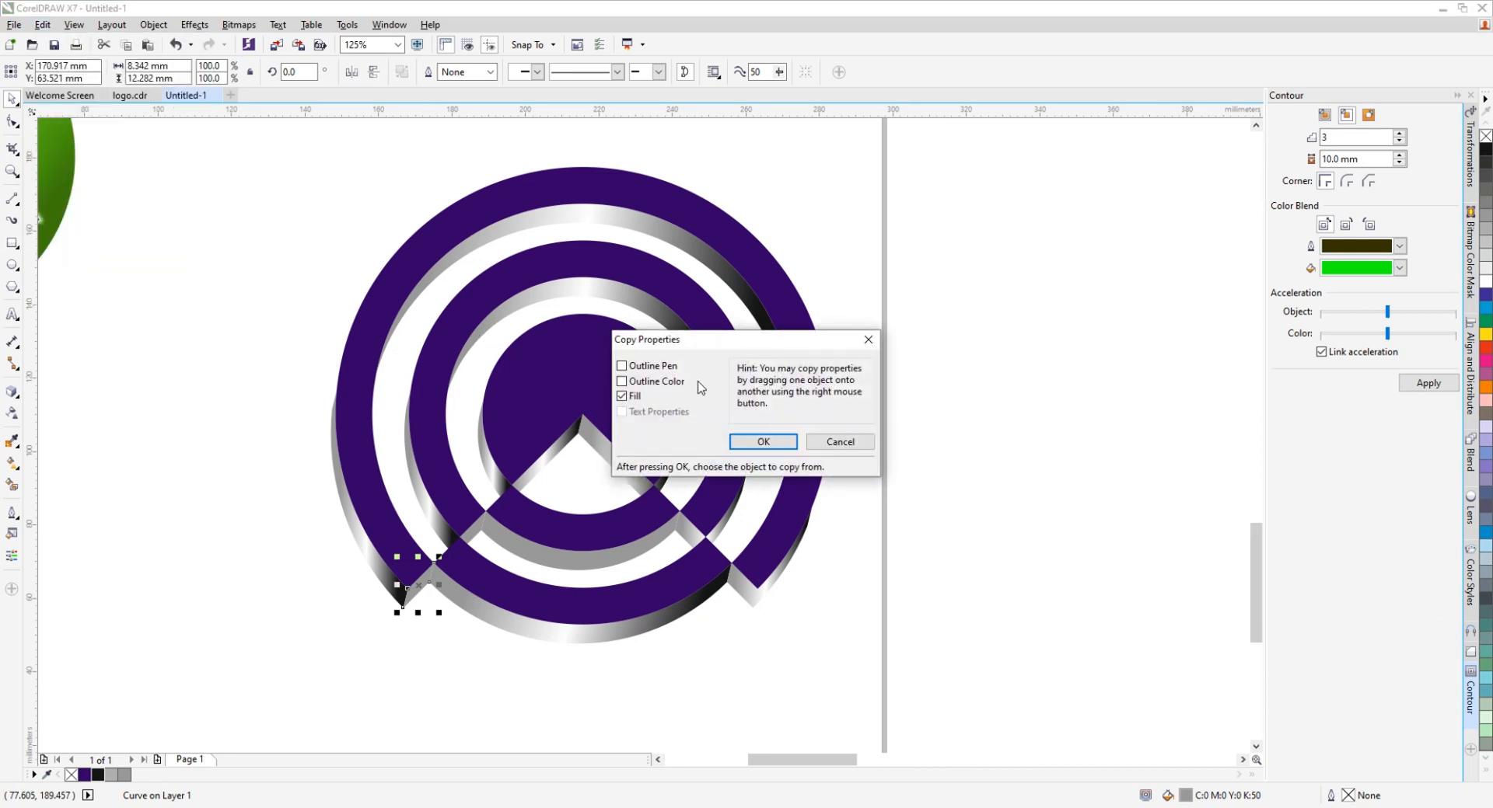
click(762, 441)
click(522, 225)
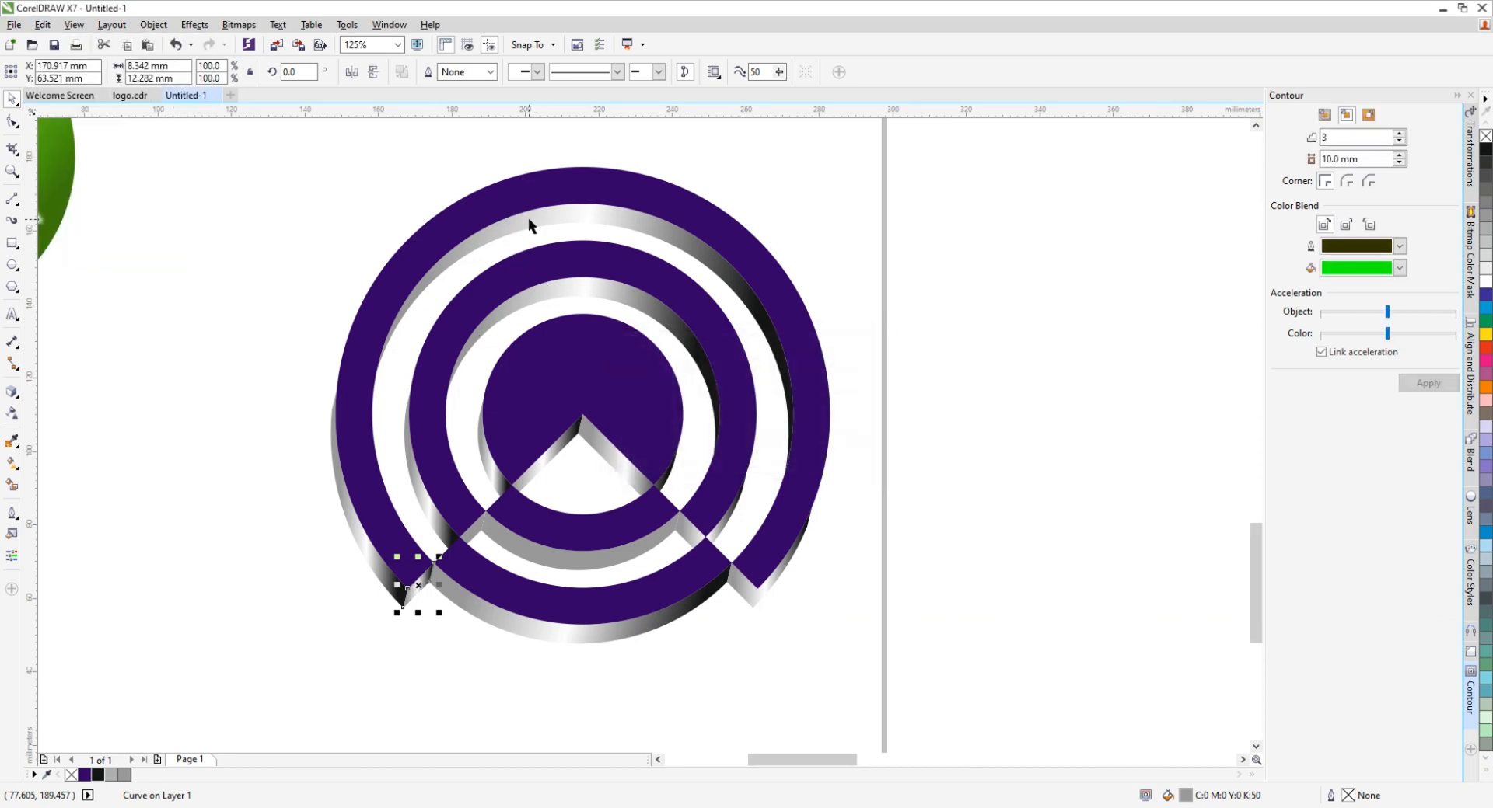
Copy the gradient fill to the grey side piece beneath the middle ring's bottom segment
click(743, 587)
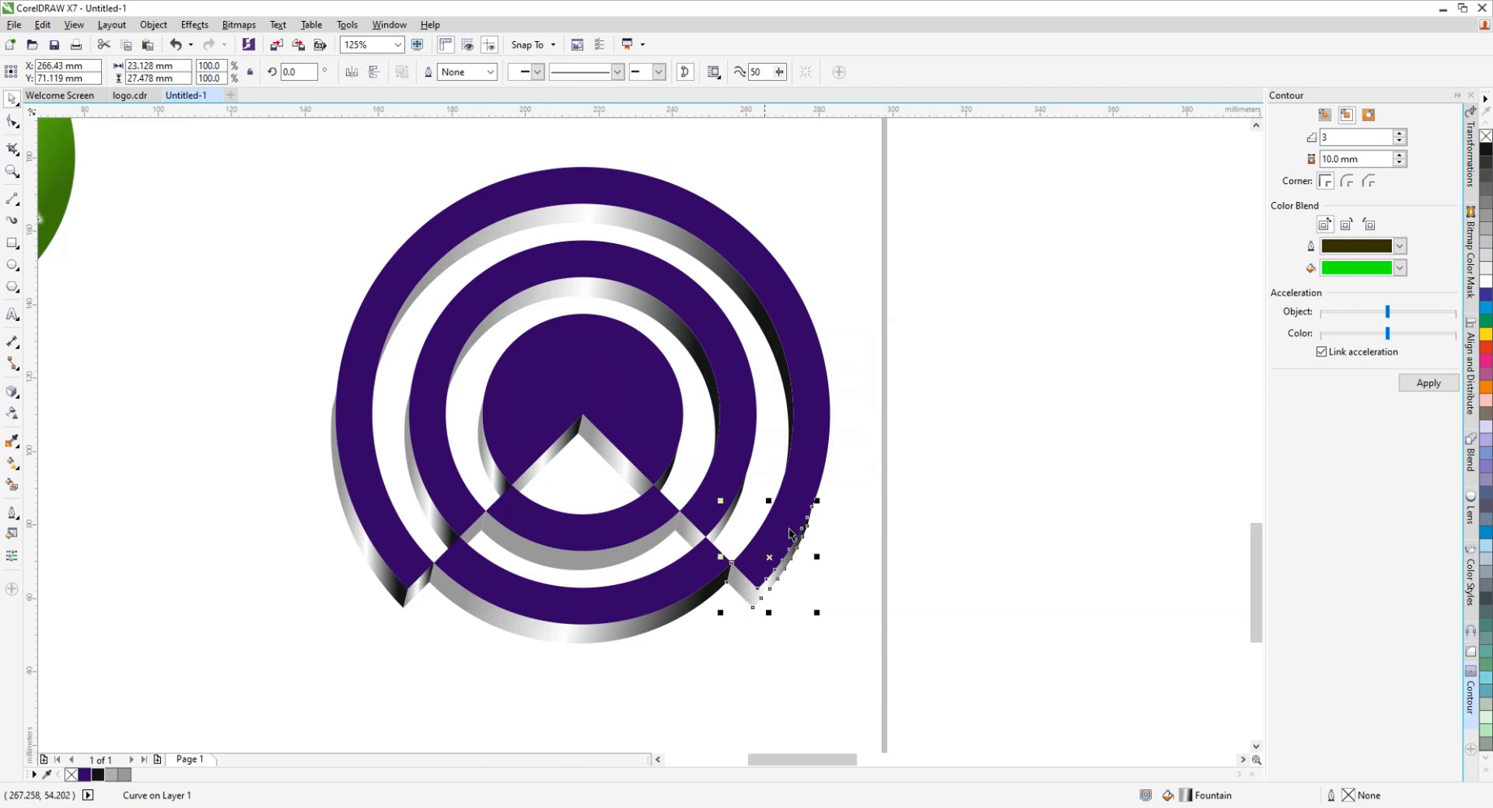
click(665, 540)
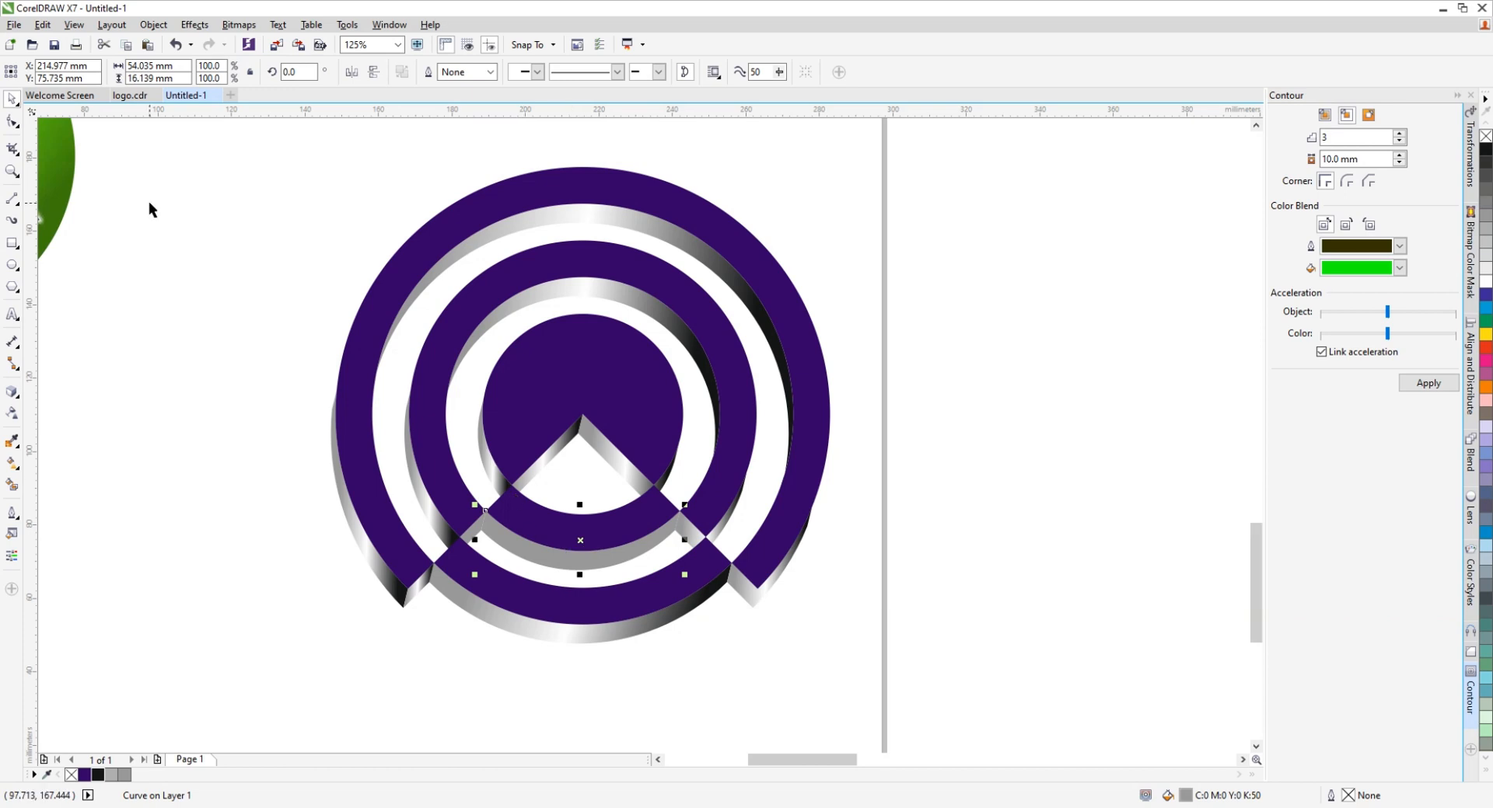
click(49, 26)
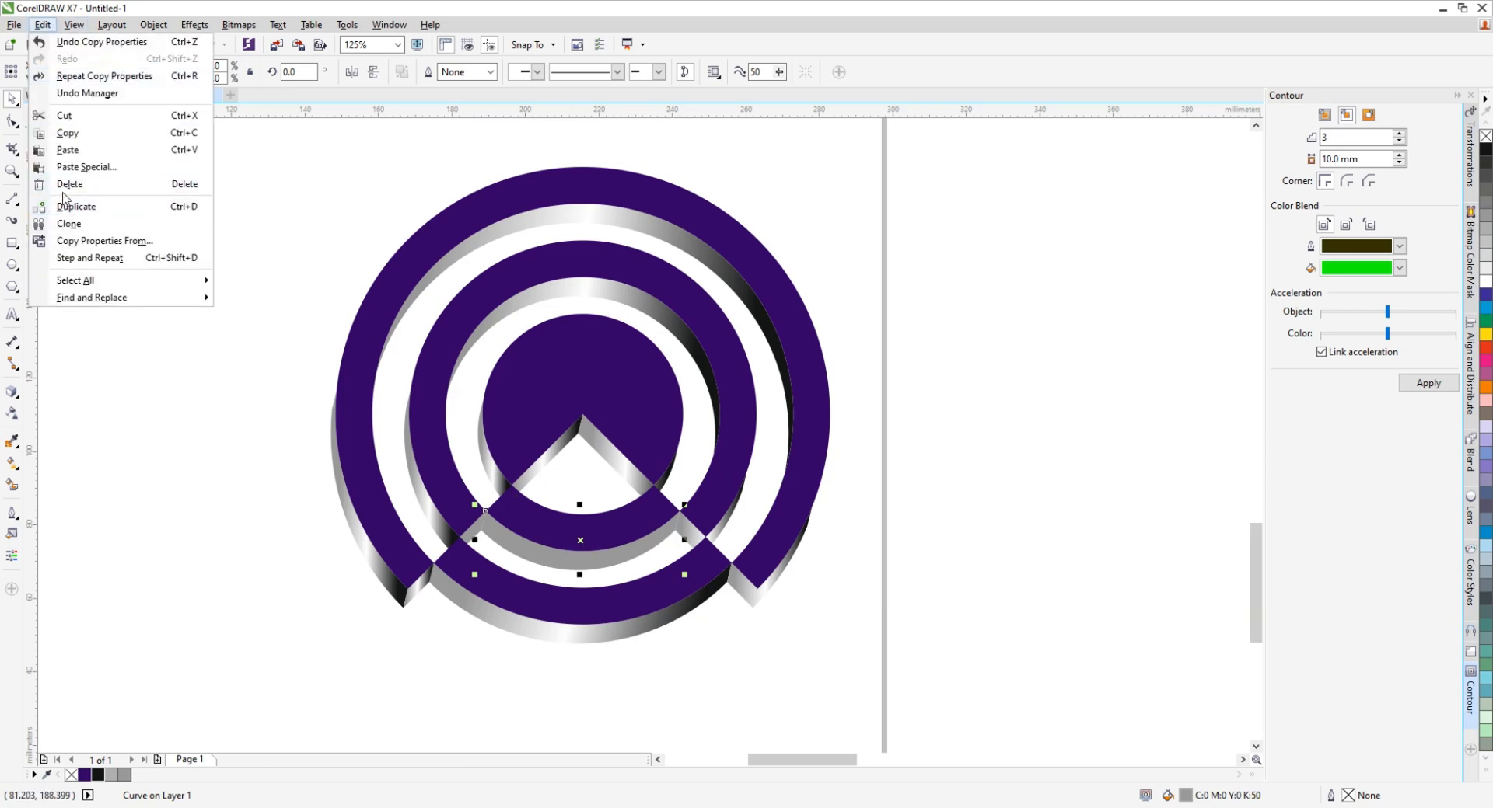
click(74, 241)
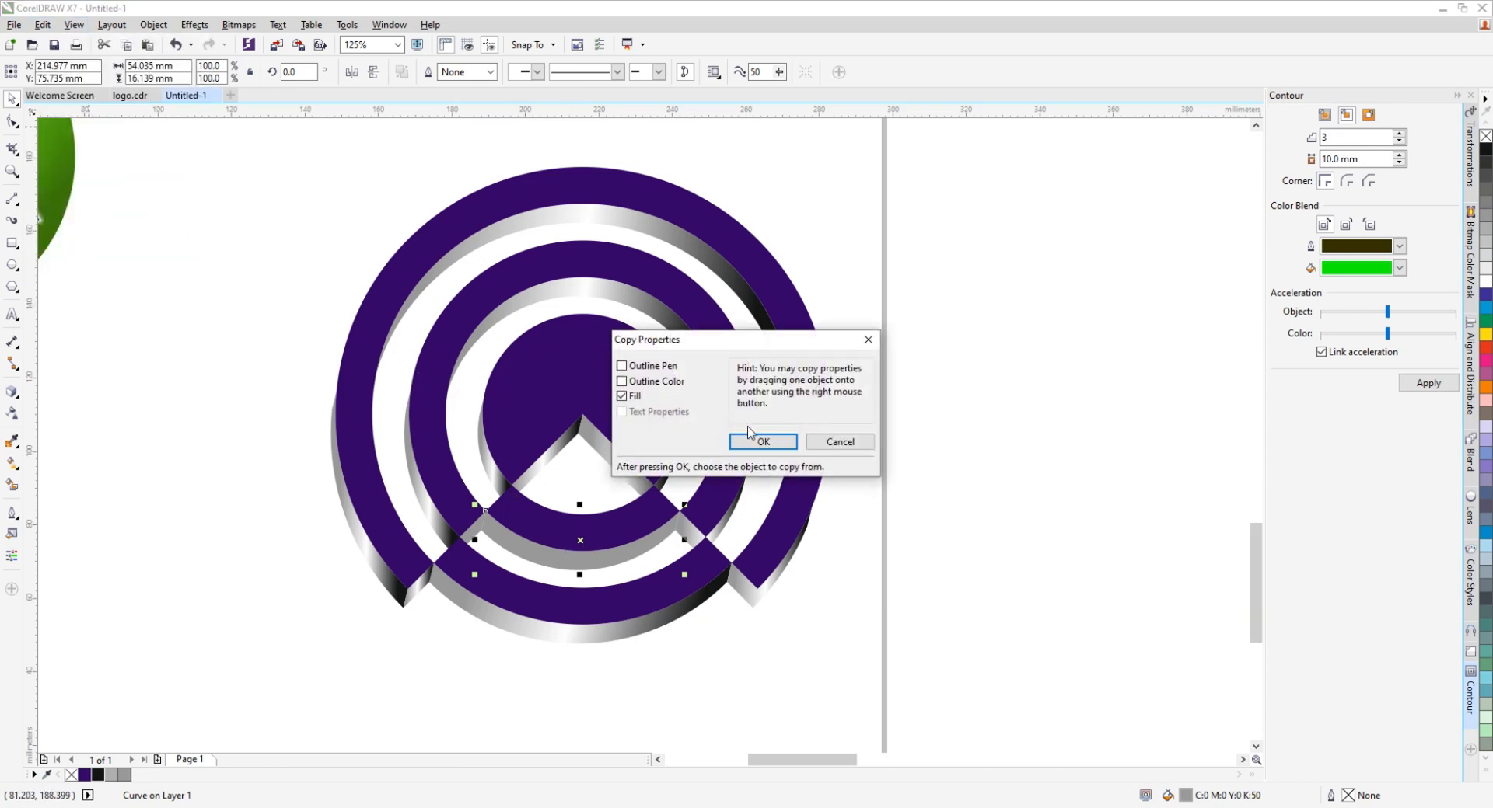
click(749, 437)
click(561, 217)
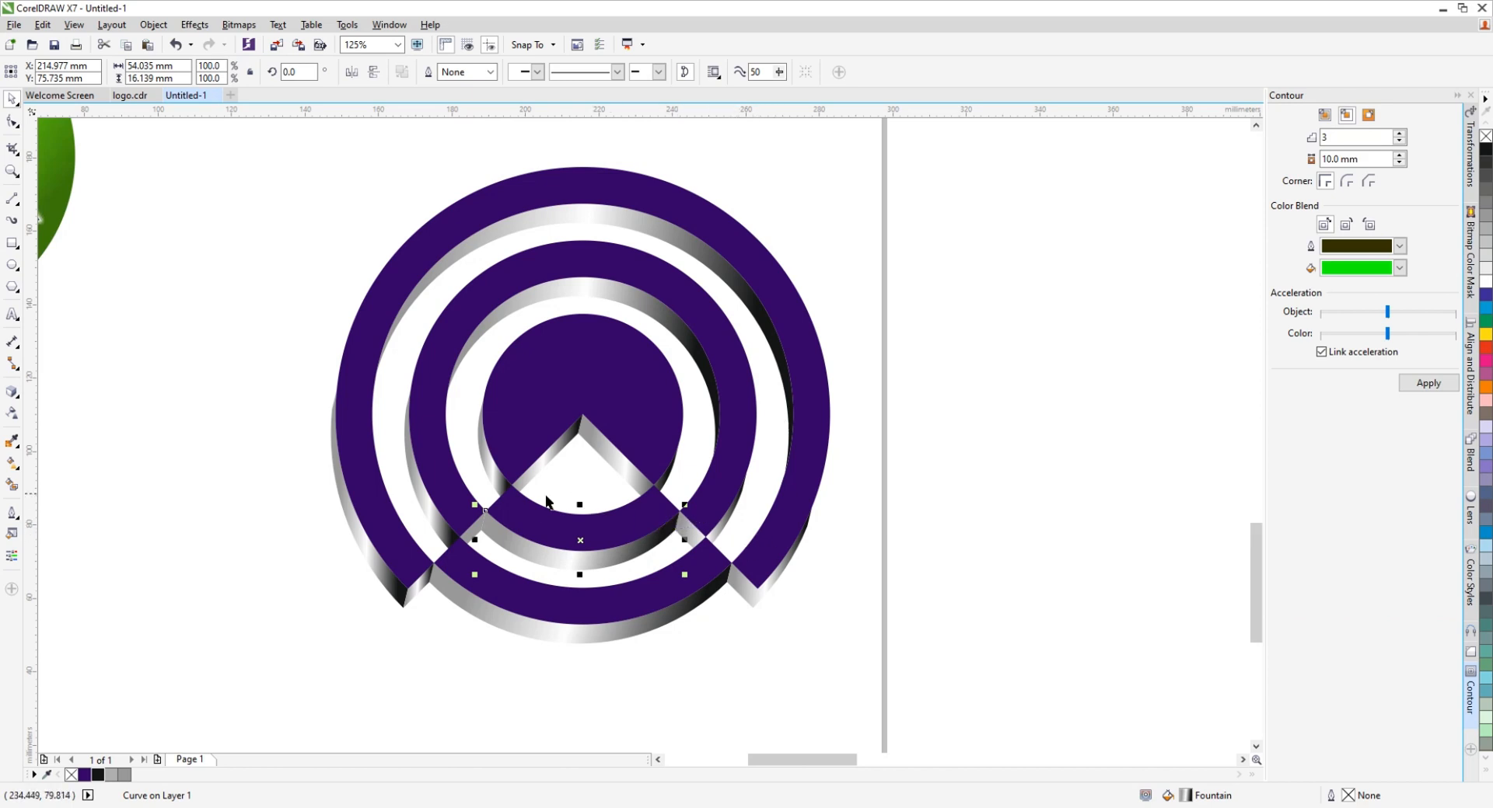
click(730, 618)
click(687, 528)
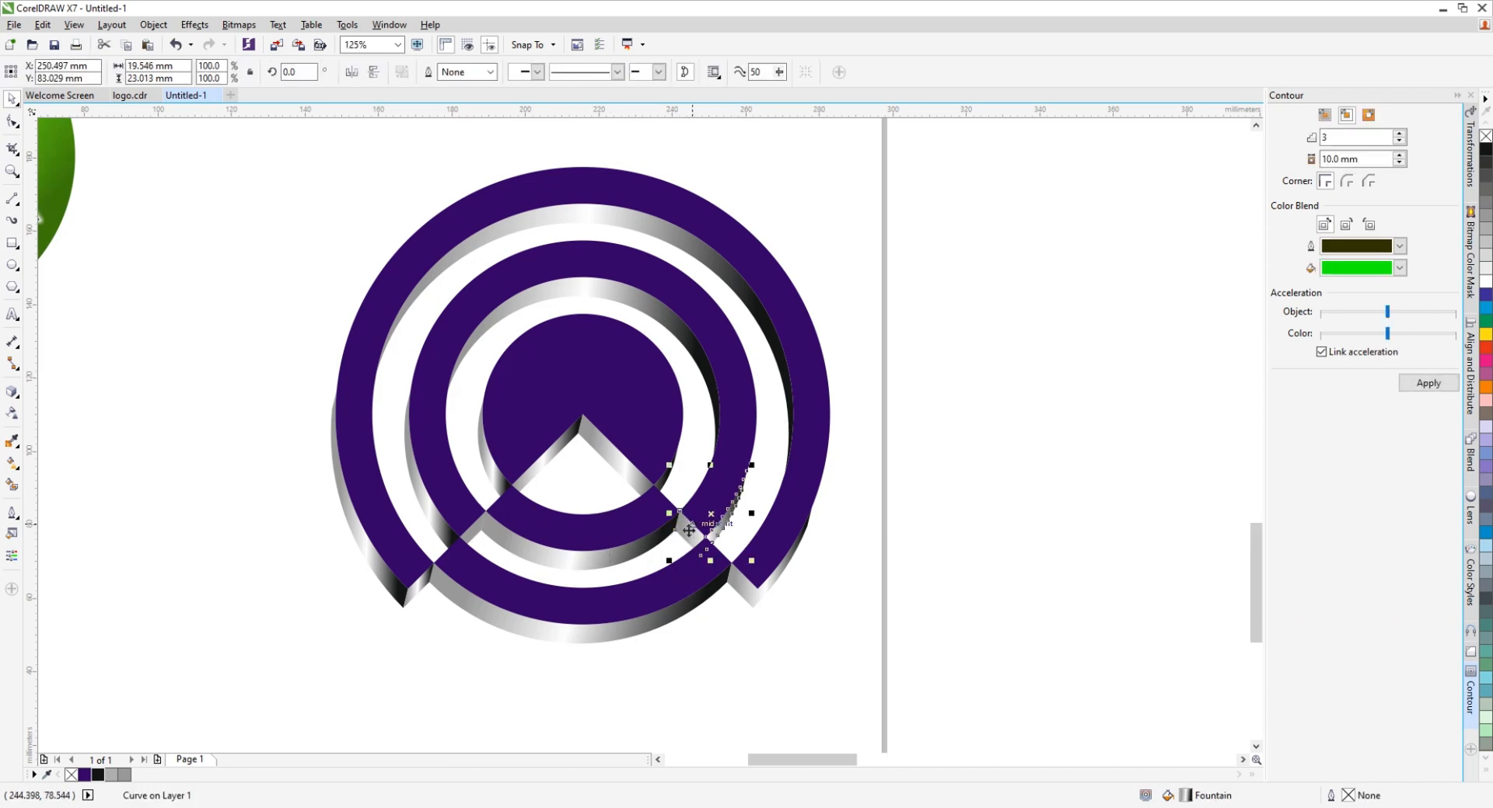
click(704, 693)
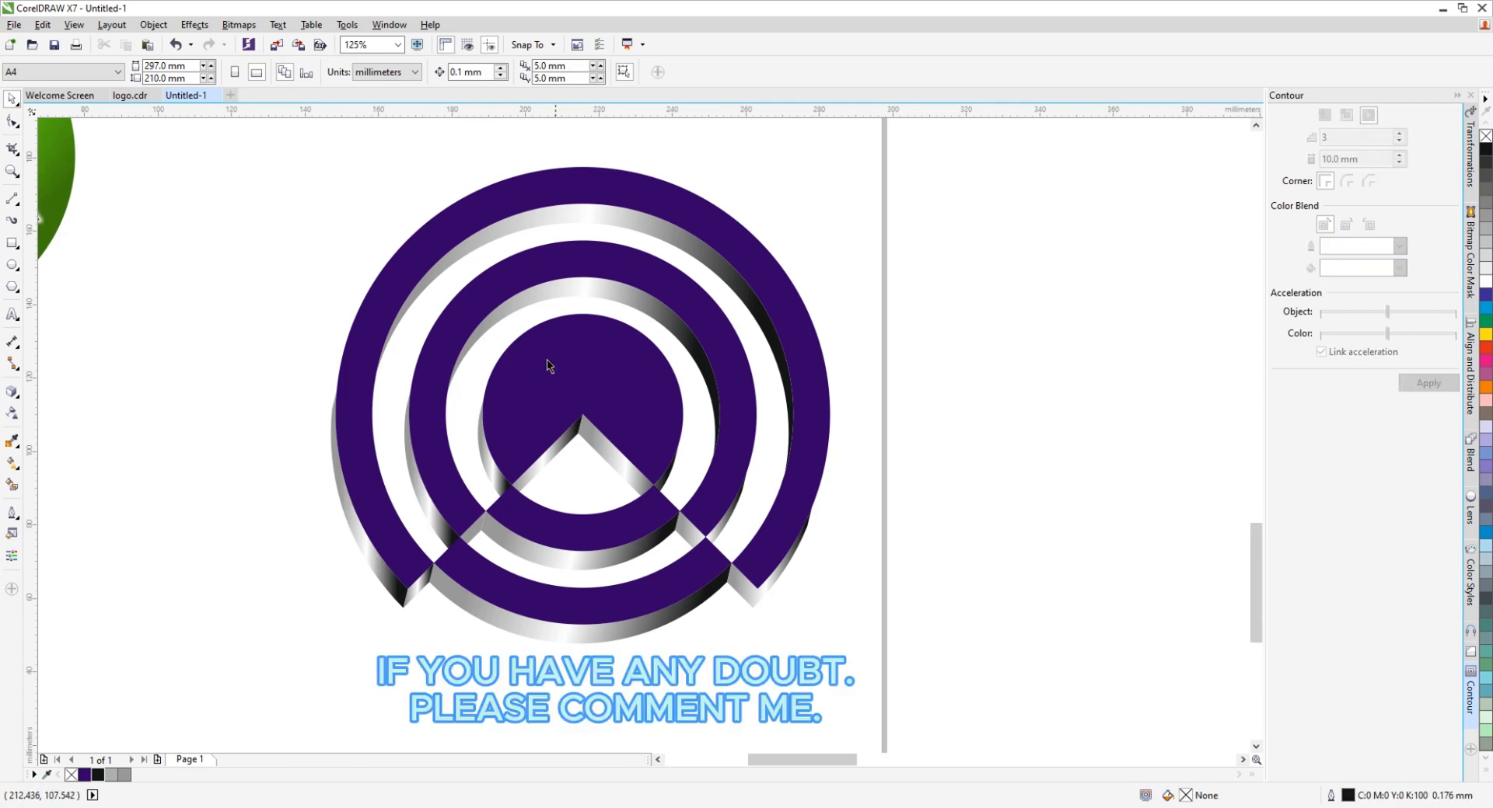
scroll(542, 356, down, 2)
scroll(575, 384, up, 2)
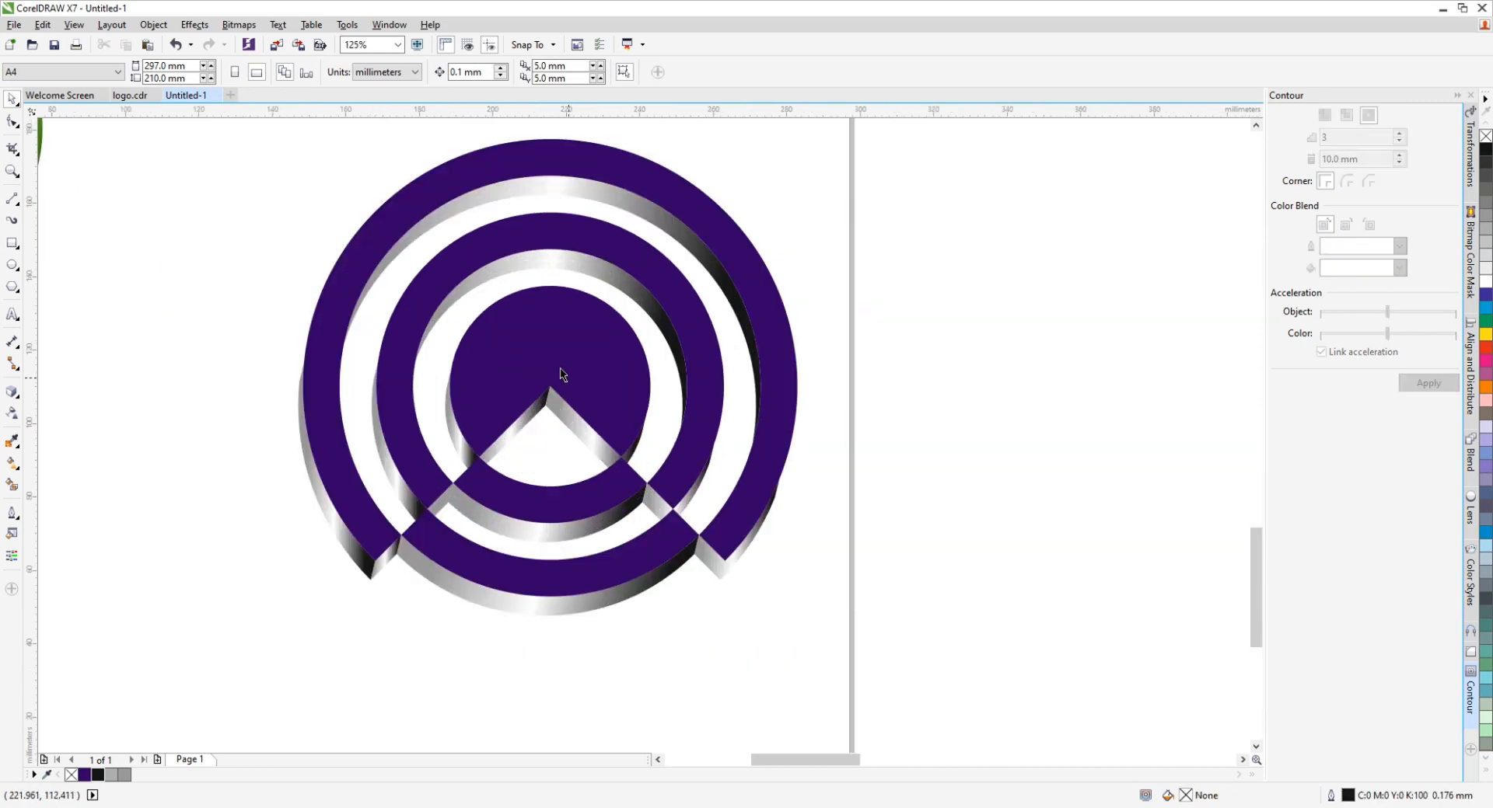
scroll(560, 376, down, 2)
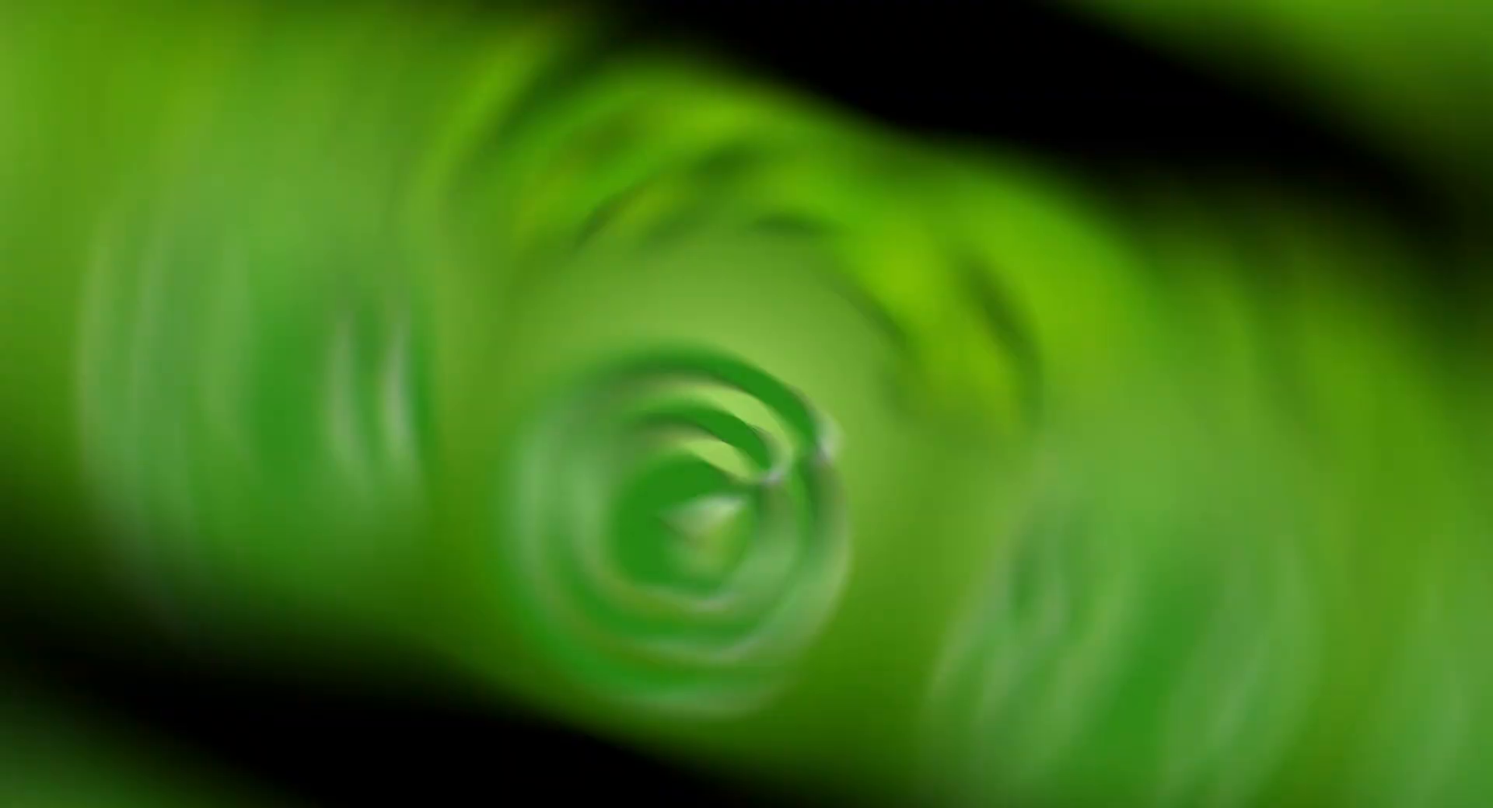